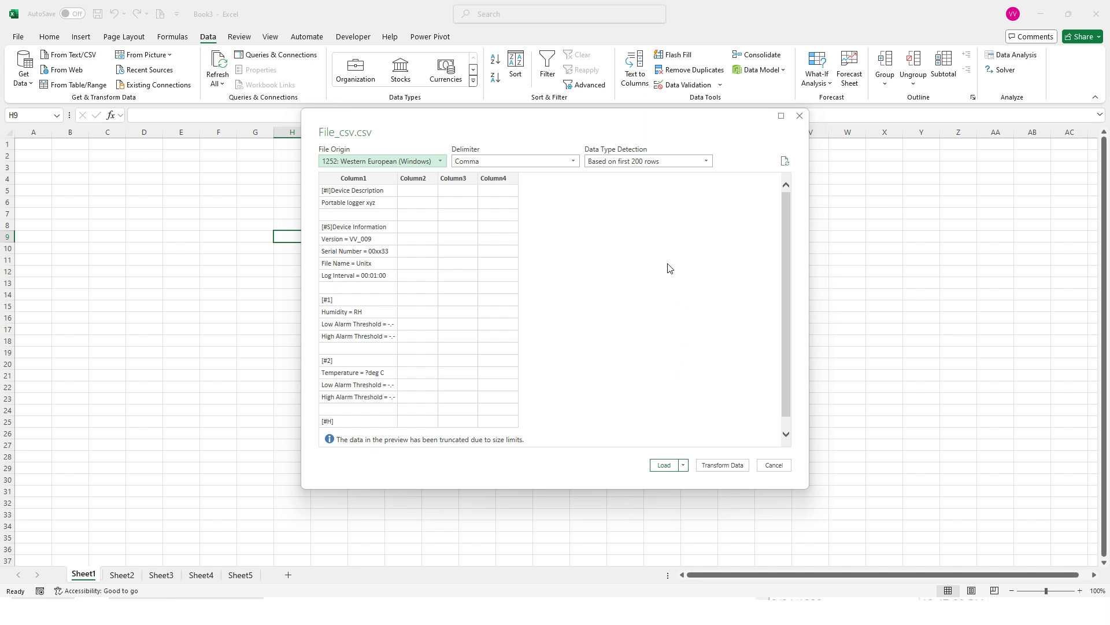
Set the File_csv.csv import preview to detect data types based on the entire dataset
{"action": "scroll", "coordinate": [668, 268], "scroll_direction": "down", "scroll_amount": 1}
{"action": "left_click", "coordinate": [618, 159]}
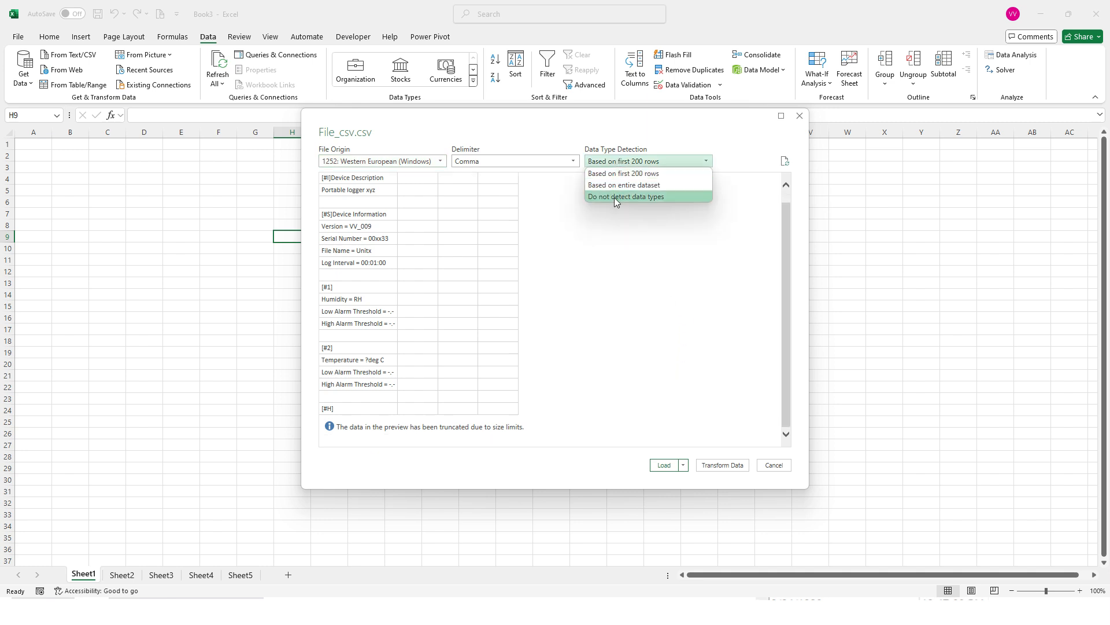
{"action": "left_click", "coordinate": [624, 185]}
{"action": "scroll", "coordinate": [653, 285], "scroll_direction": "down", "scroll_amount": 15}
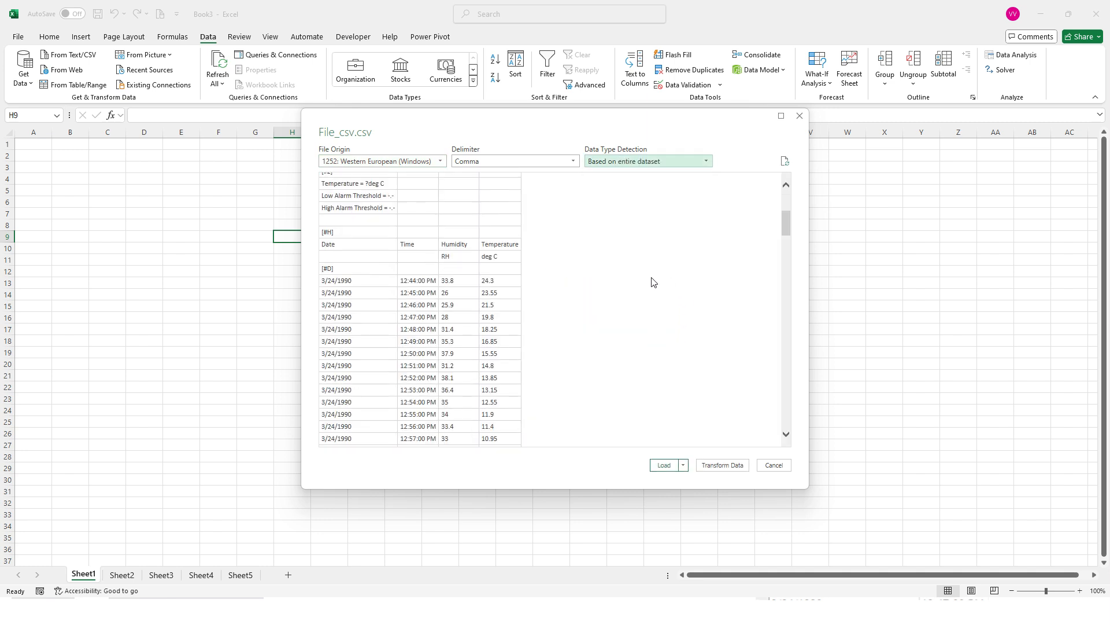
Load the CSV data as a table into the existing worksheet, starting at cell B3 of Sheet1
{"action": "left_click", "coordinate": [683, 465]}
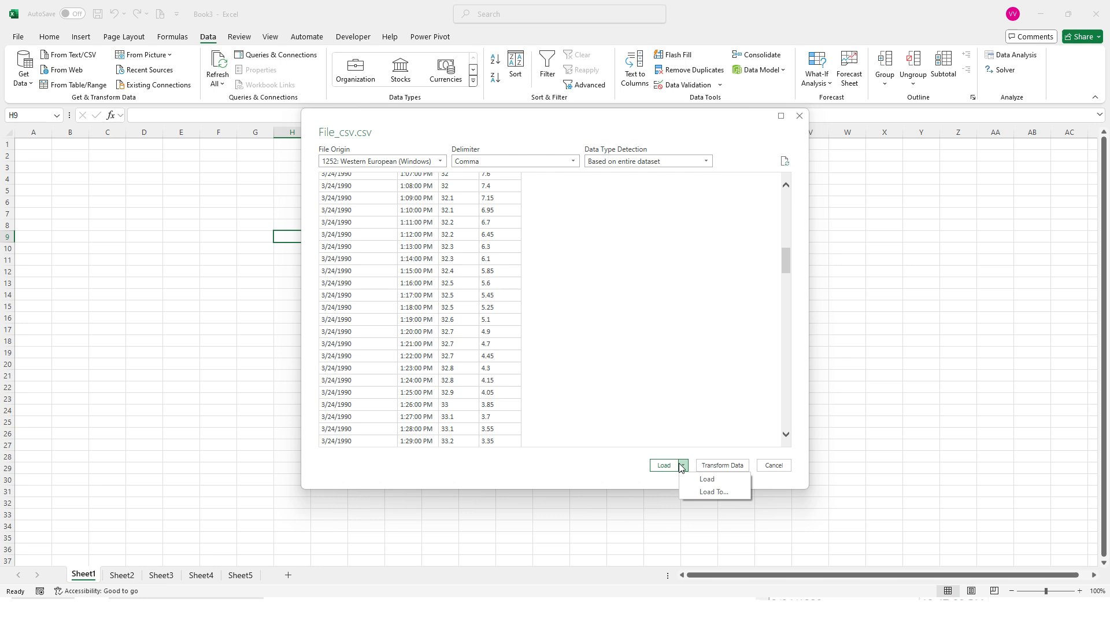
{"action": "left_click", "coordinate": [698, 490]}
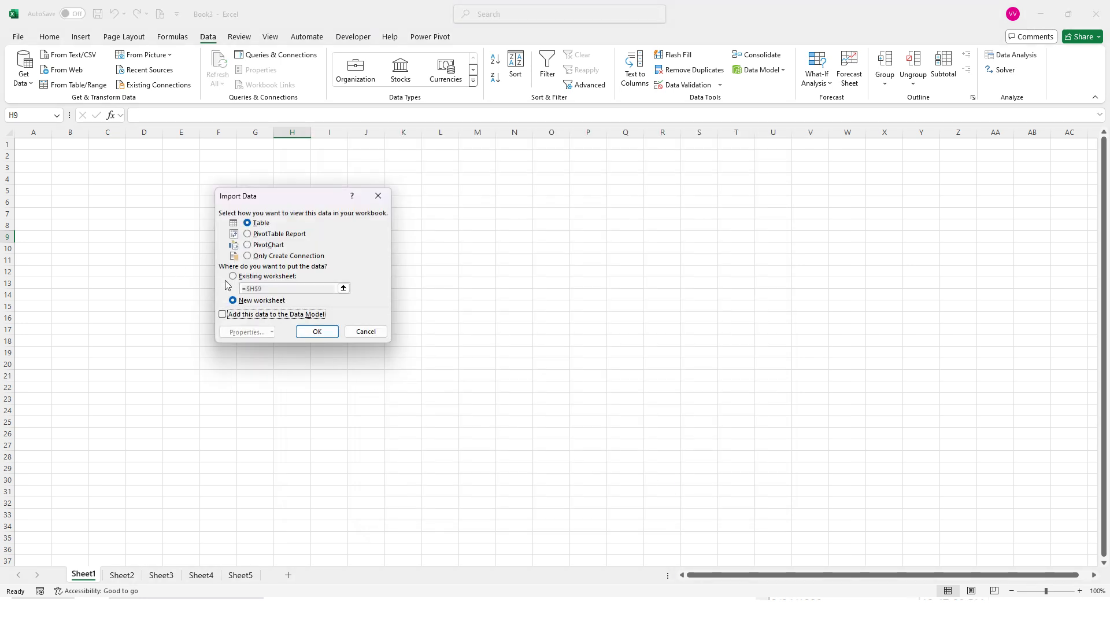
{"action": "left_click", "coordinate": [255, 277]}
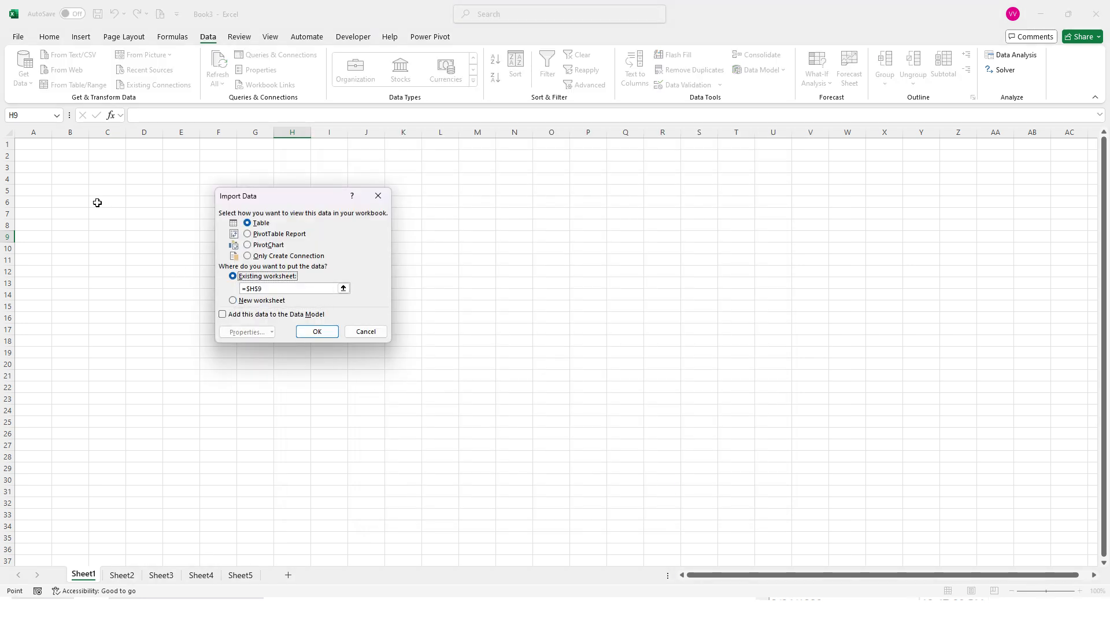
{"action": "left_click", "coordinate": [68, 168]}
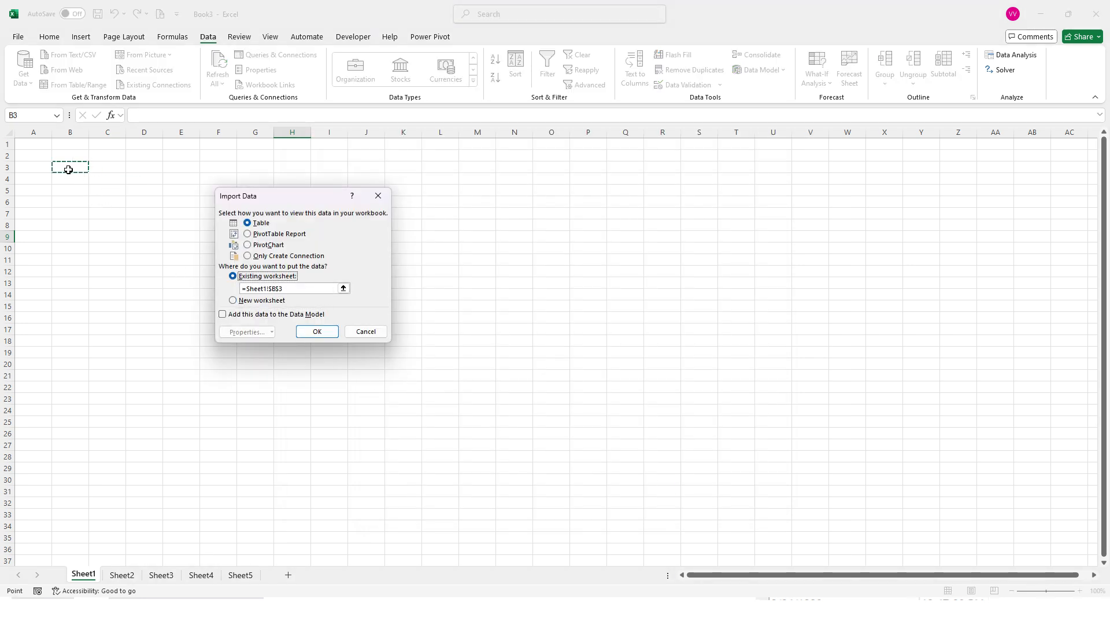
{"action": "left_click", "coordinate": [317, 331]}
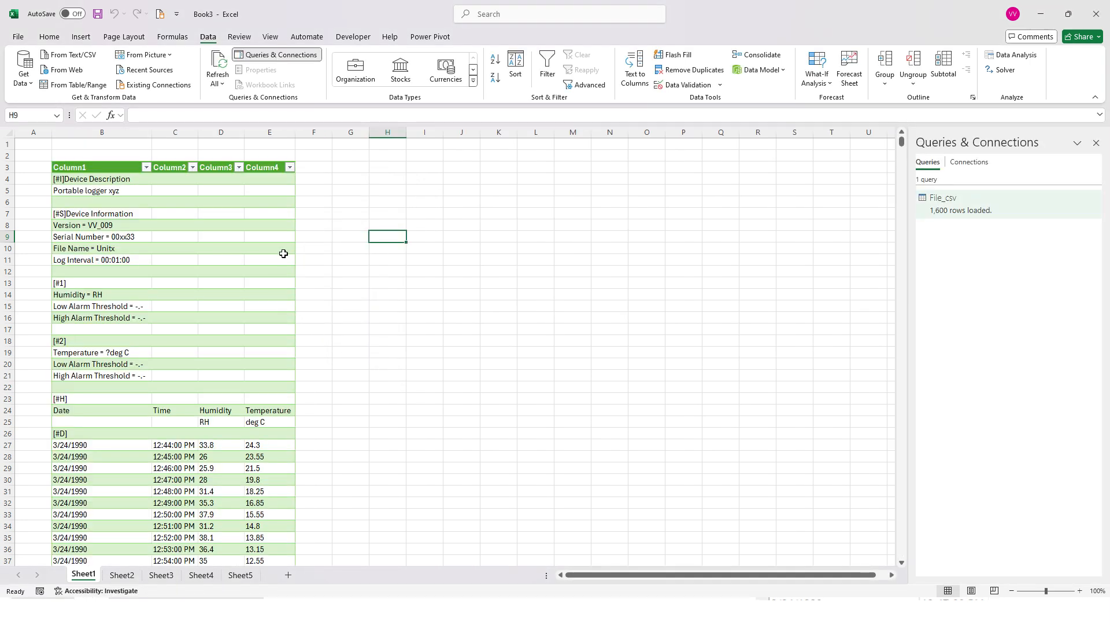
Delete the table rows holding the device information, from [#I]Device Description down to [#H], above the Date and Time labels
{"action": "scroll", "coordinate": [285, 250], "scroll_direction": "down", "scroll_amount": 2}
{"action": "scroll", "coordinate": [280, 255], "scroll_direction": "up", "scroll_amount": 2}
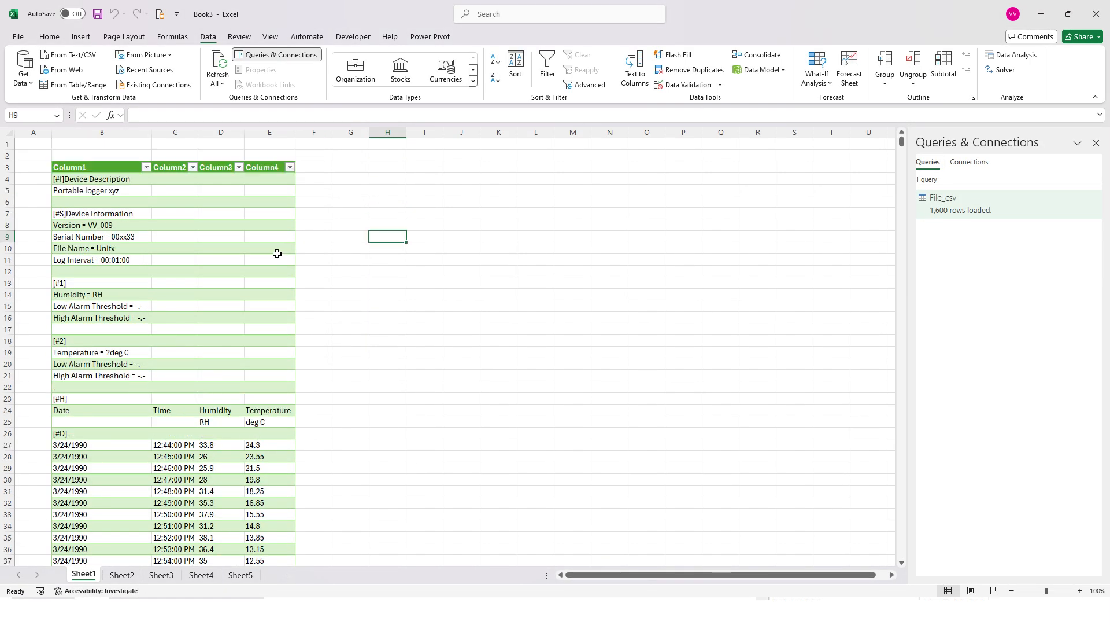
{"action": "left_click", "coordinate": [94, 179]}
{"action": "left_click_drag", "start_coordinate": [102, 181], "coordinate": [264, 399]}
{"action": "right_click", "coordinate": [241, 294]}
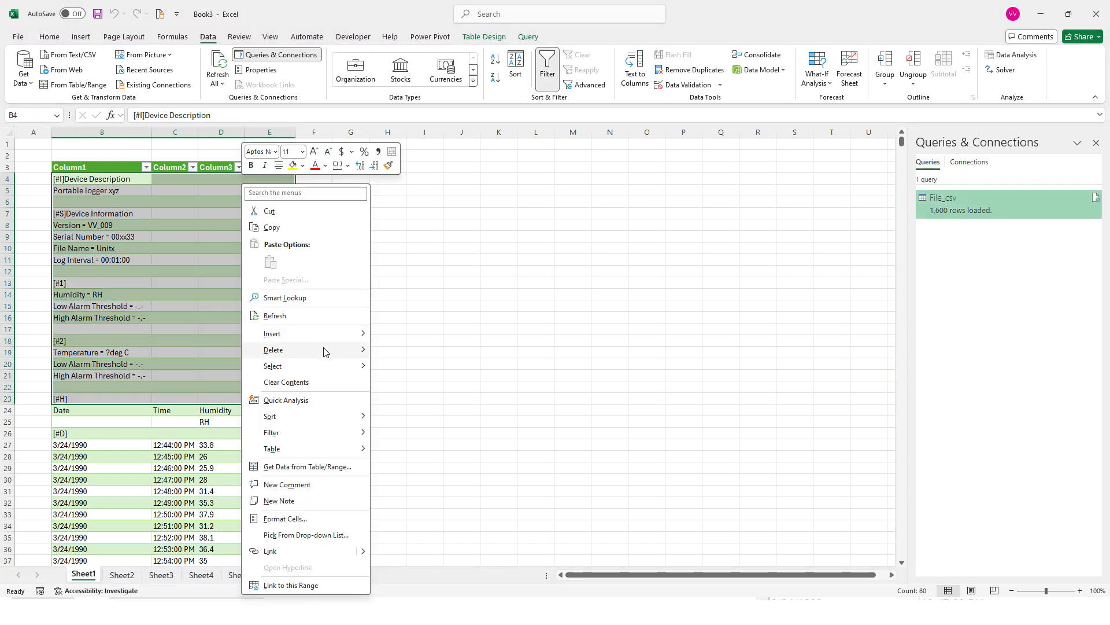
{"action": "mouse_move", "coordinate": [339, 358]}
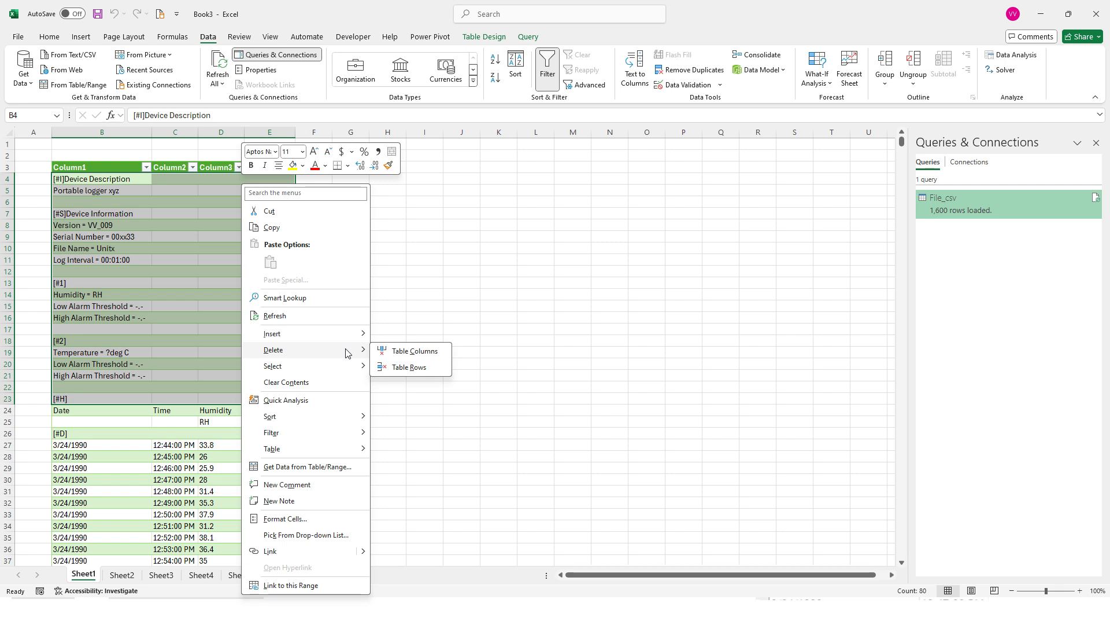
{"action": "left_click", "coordinate": [409, 368]}
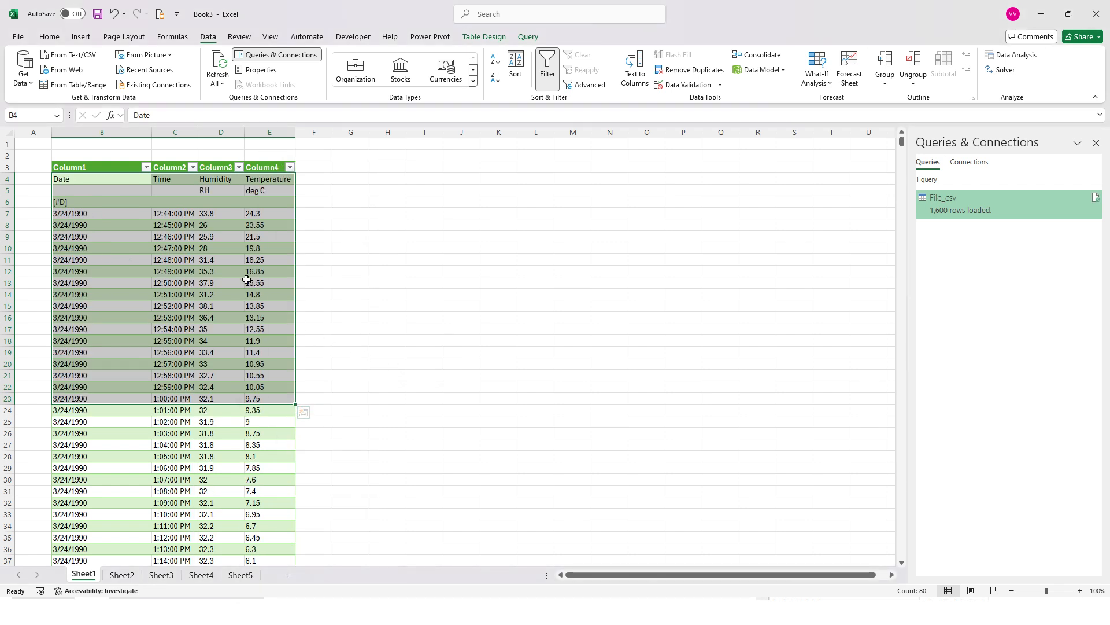
Copy the Date, Time, Humidity and Temperature labels and paste them as values over the table's header row
{"action": "left_click_drag", "start_coordinate": [84, 179], "coordinate": [252, 179]}
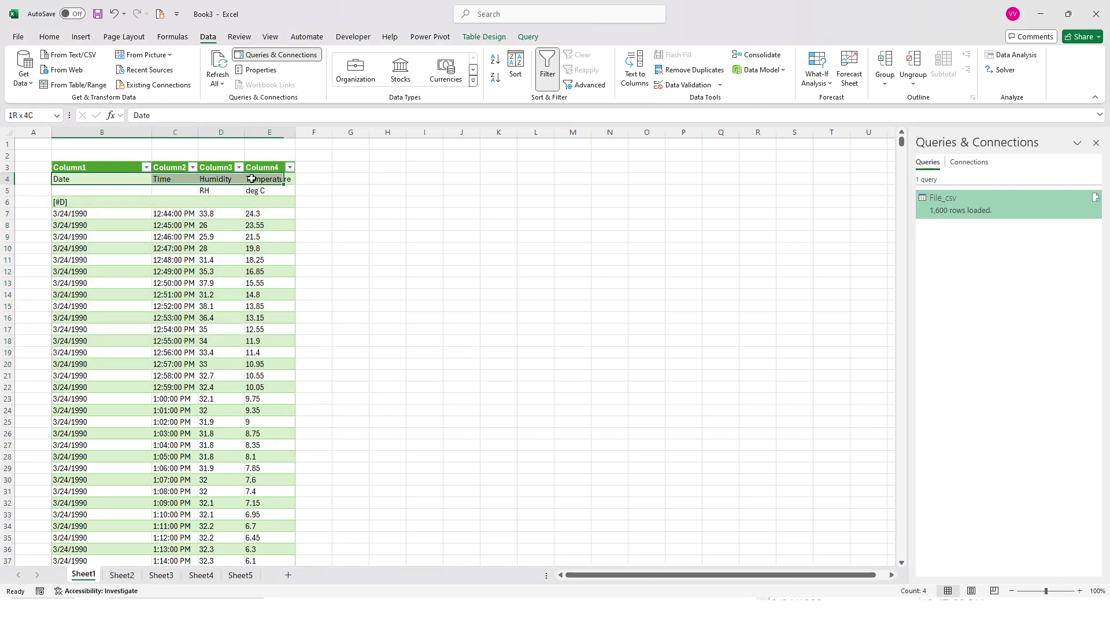
{"action": "right_click", "coordinate": [278, 180]}
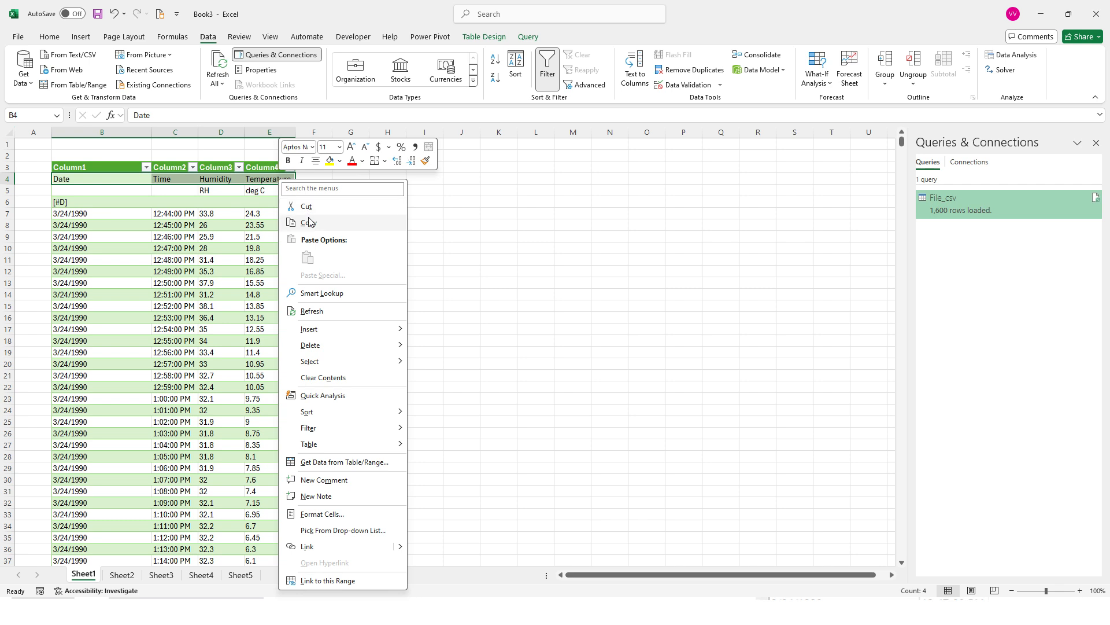
{"action": "left_click", "coordinate": [305, 222]}
{"action": "left_click", "coordinate": [109, 170]}
{"action": "right_click", "coordinate": [113, 168]}
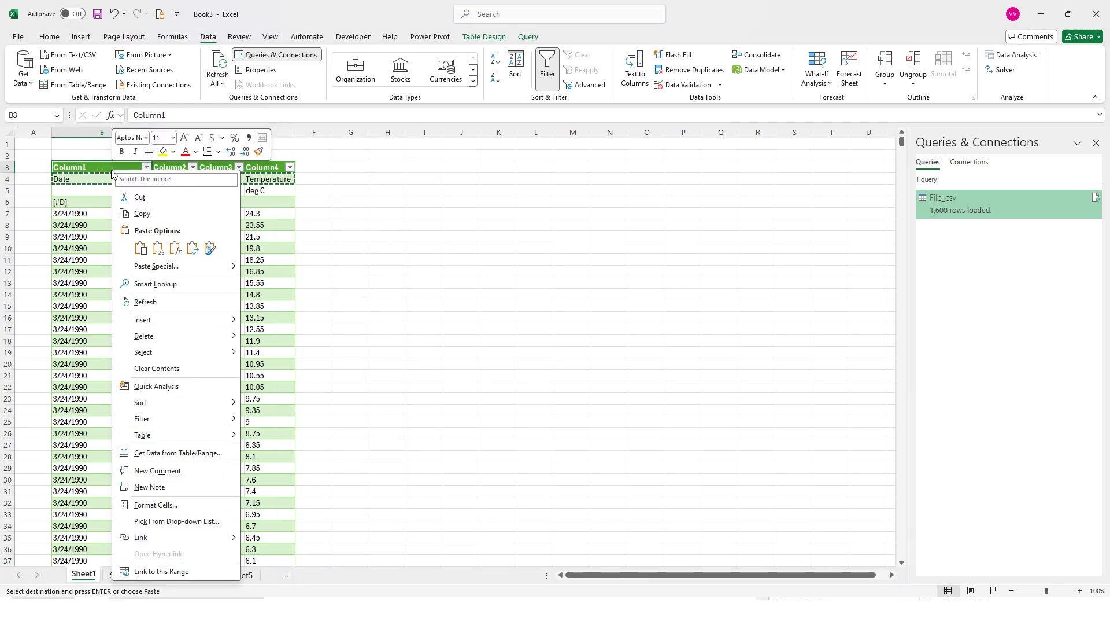
{"action": "left_click", "coordinate": [155, 248]}
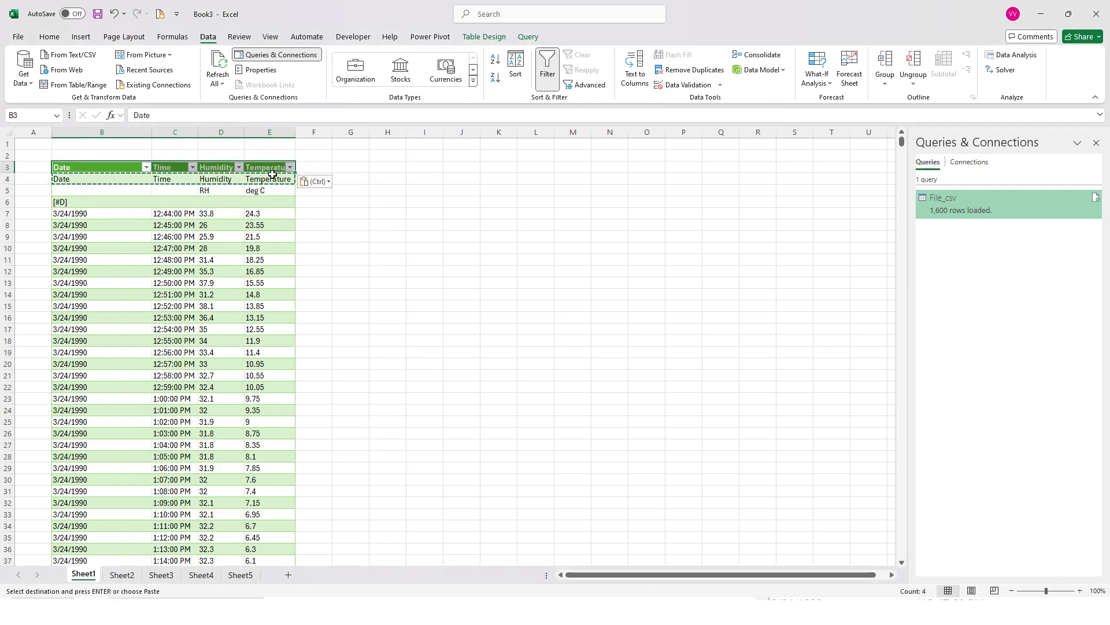
Rename the Humidity header in cell D3 to Humidity [RH]
{"action": "double_click", "coordinate": [228, 170]}
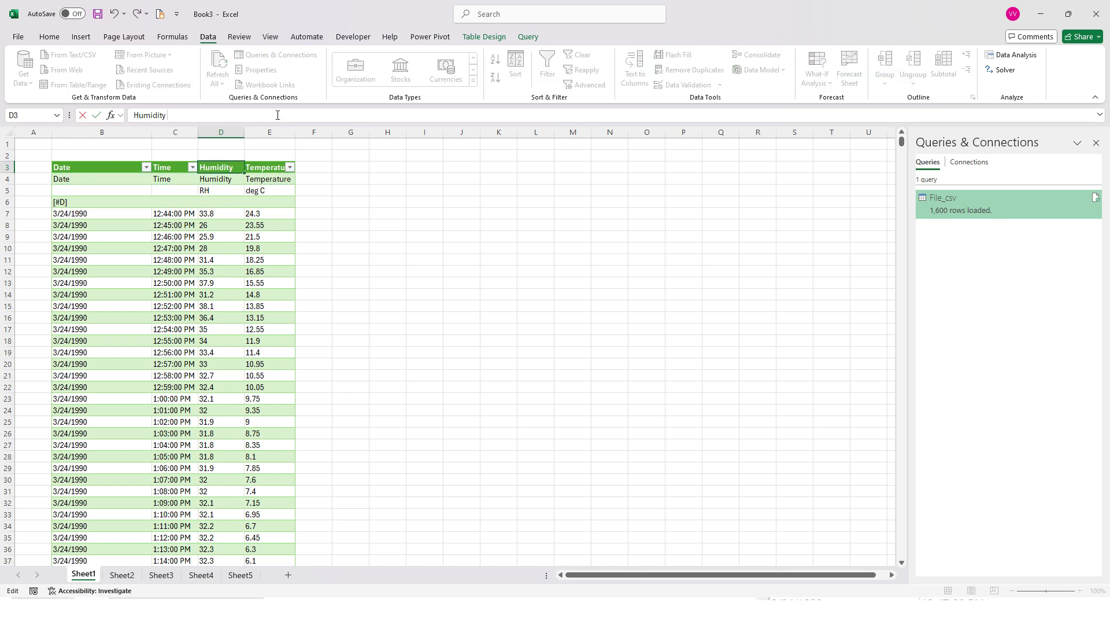
{"action": "type", "text": "[RH"}
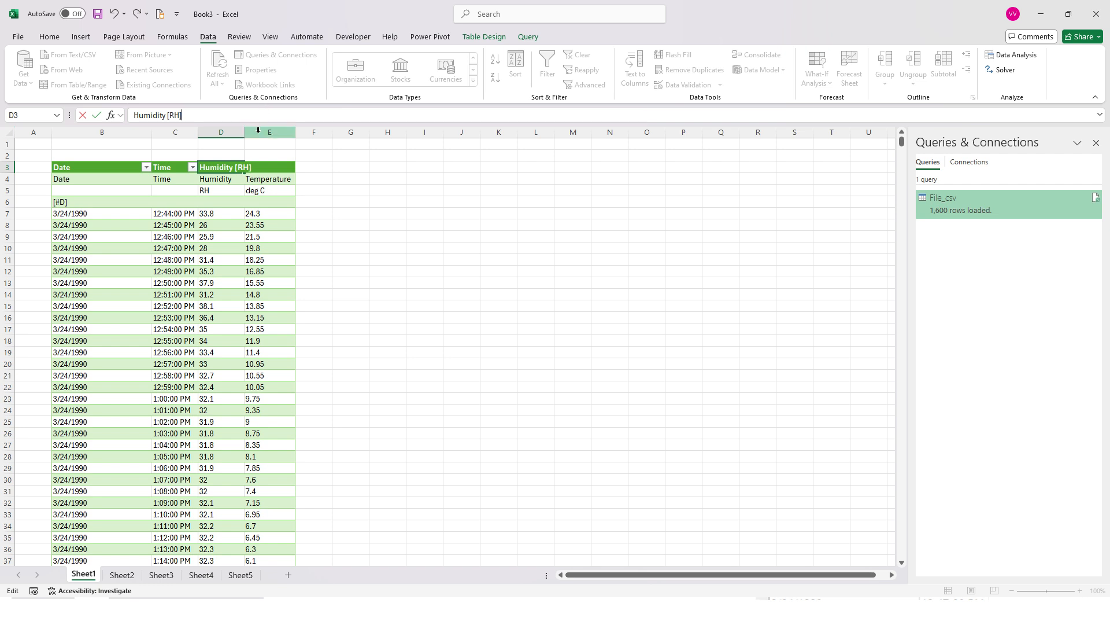
{"action": "key", "text": "Tab"}
Change the Temperature label in cell E4 to Temperature [deg C]
{"action": "left_click", "coordinate": [267, 176]}
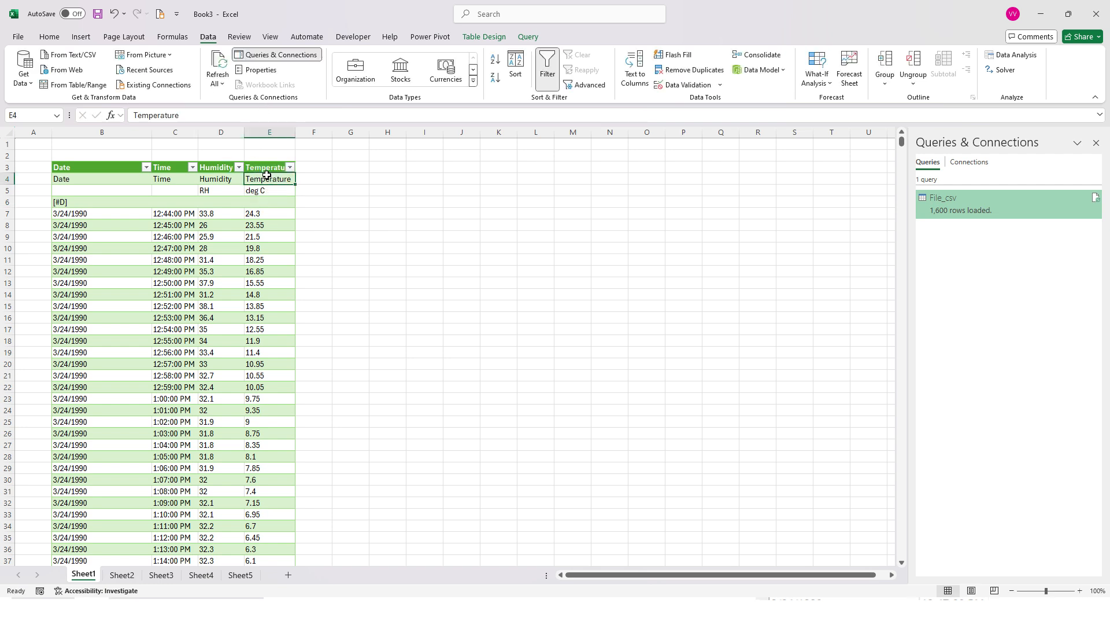
{"action": "left_click", "coordinate": [218, 119]}
{"action": "type", "text": "["}
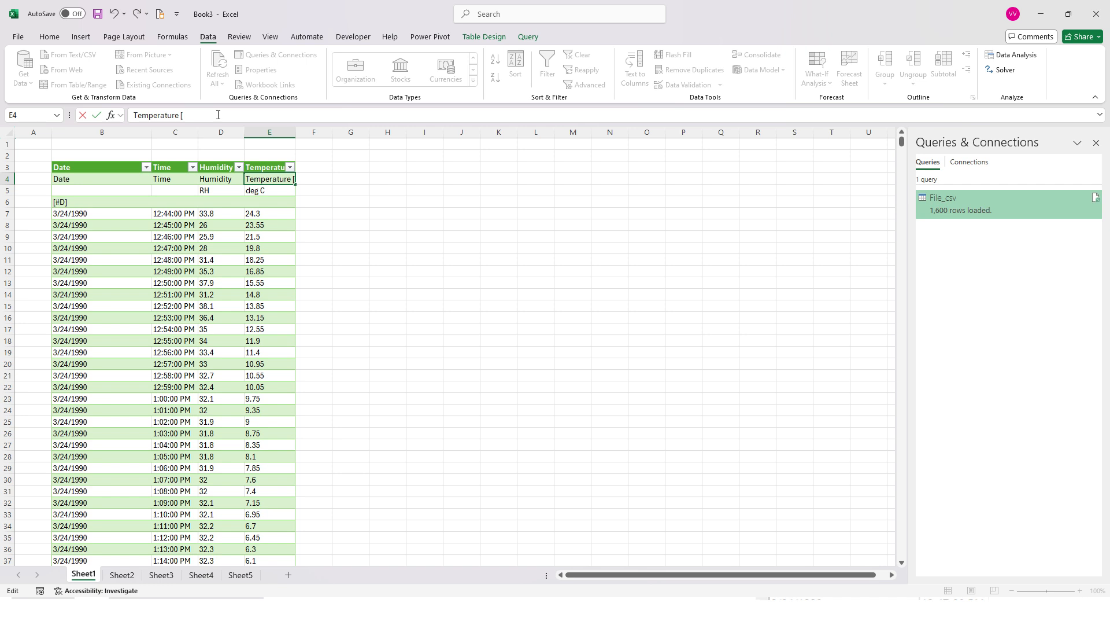
{"action": "type", "text": "deg C"}
{"action": "key", "text": "Return"}
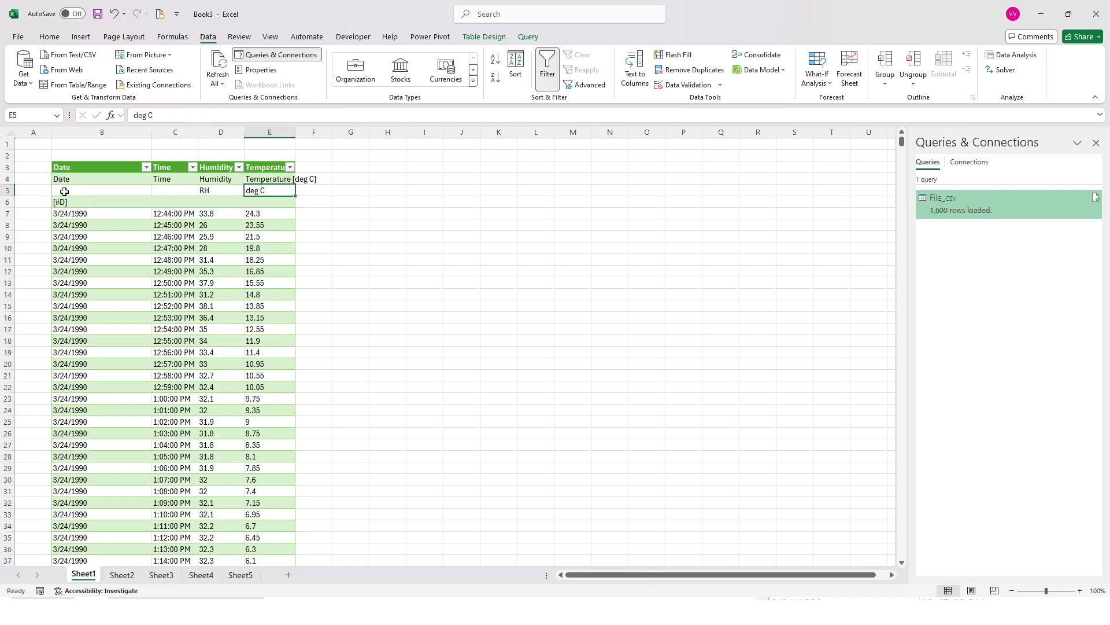
Delete the three leftover table rows with duplicate labels, units and the [#D] marker beneath the header
{"action": "left_click_drag", "start_coordinate": [71, 179], "coordinate": [270, 203]}
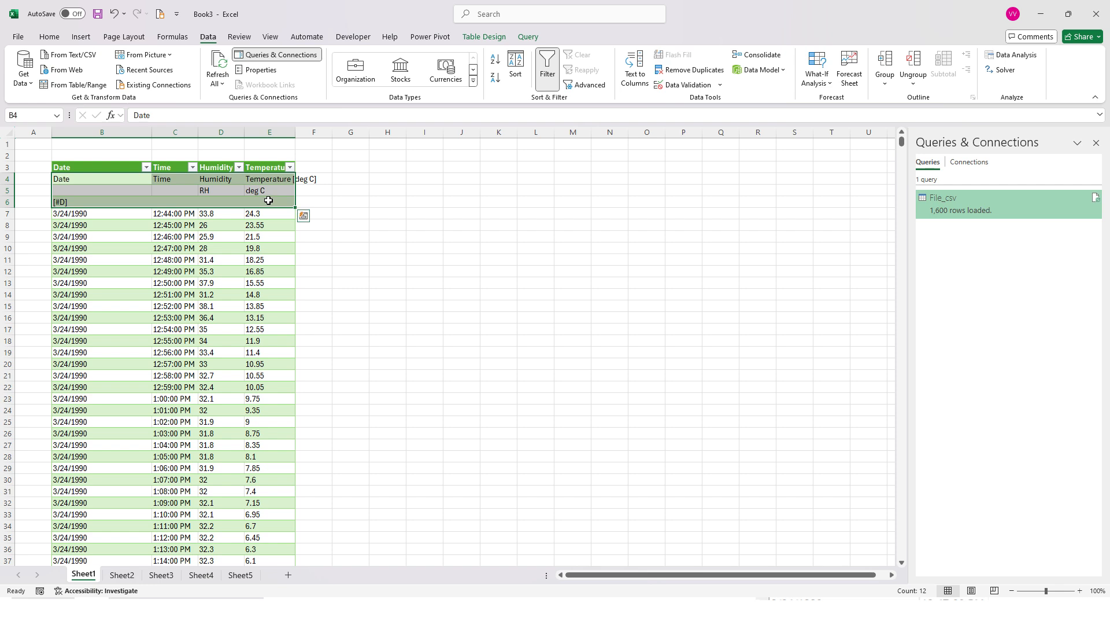
{"action": "right_click", "coordinate": [270, 203]}
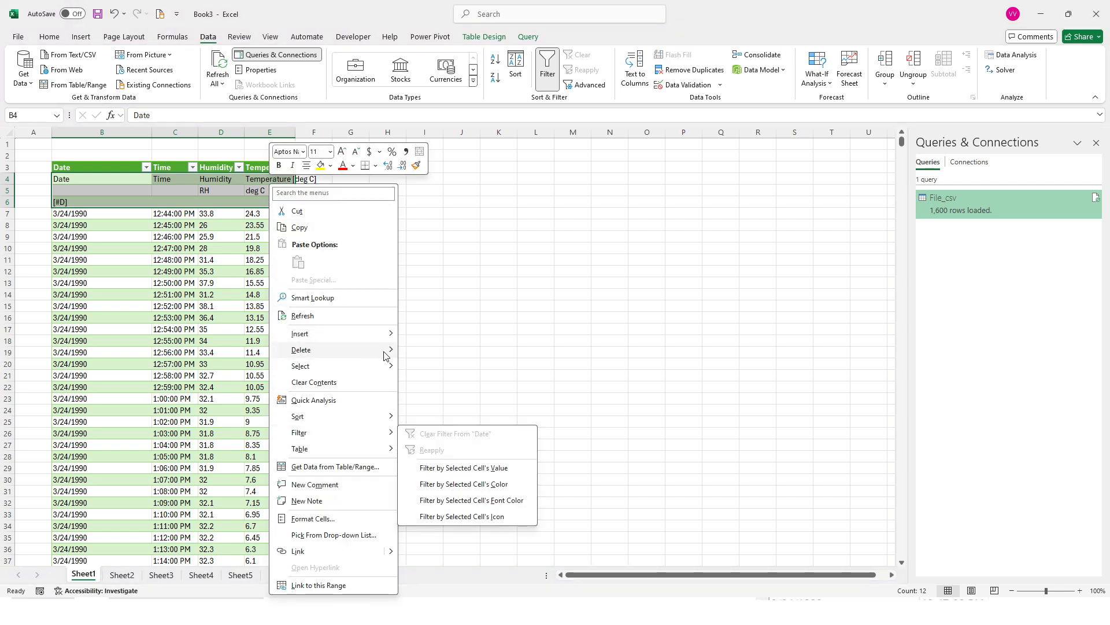
{"action": "mouse_move", "coordinate": [385, 351]}
{"action": "left_click", "coordinate": [433, 368]}
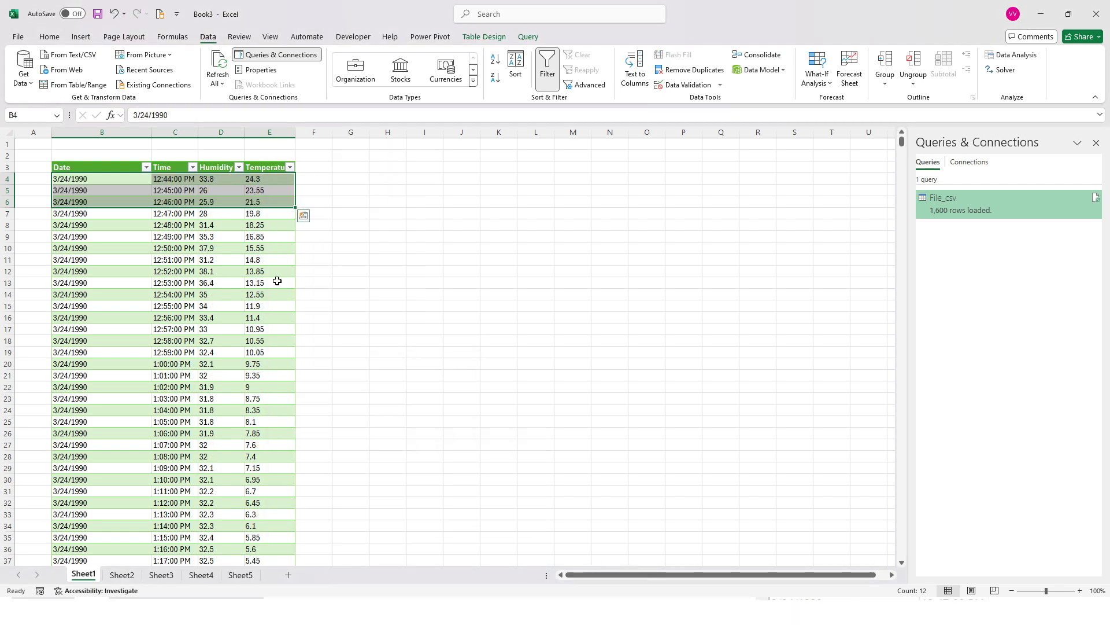
Review the cleaned table's records and the filter lists of the Date, Time, Humidity and Temperature columns
{"action": "left_click", "coordinate": [271, 273]}
{"action": "scroll", "coordinate": [181, 336], "scroll_direction": "down", "scroll_amount": 4}
{"action": "scroll", "coordinate": [184, 318], "scroll_direction": "up", "scroll_amount": 3}
{"action": "scroll", "coordinate": [181, 315], "scroll_direction": "up", "scroll_amount": 1}
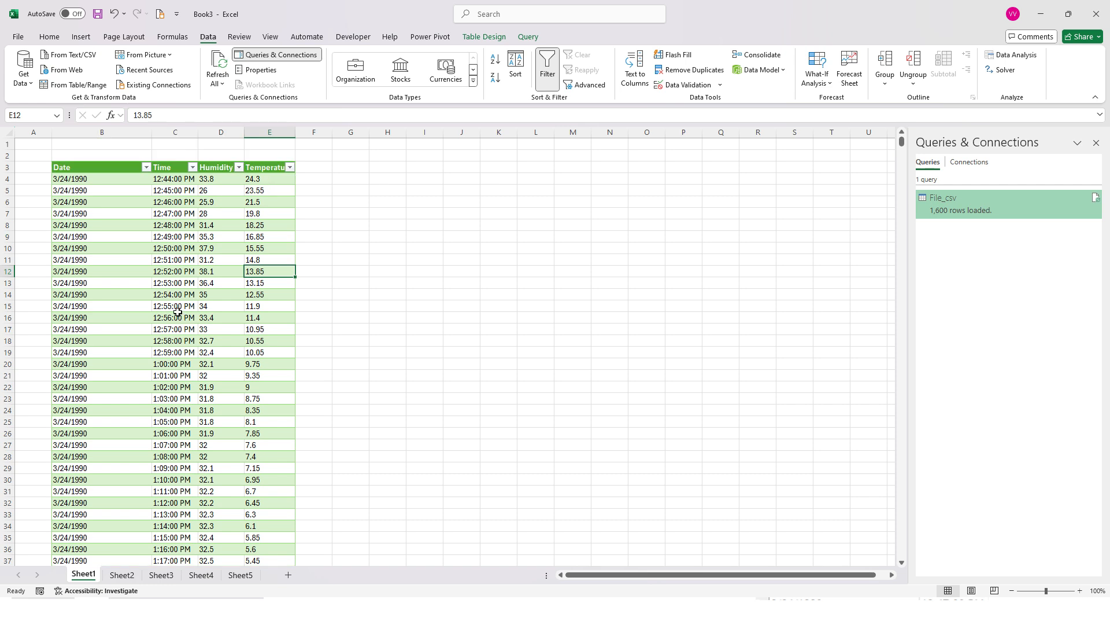
{"action": "scroll", "coordinate": [138, 259], "scroll_direction": "down", "scroll_amount": 2}
{"action": "scroll", "coordinate": [140, 260], "scroll_direction": "up", "scroll_amount": 2}
{"action": "left_click", "coordinate": [90, 164]}
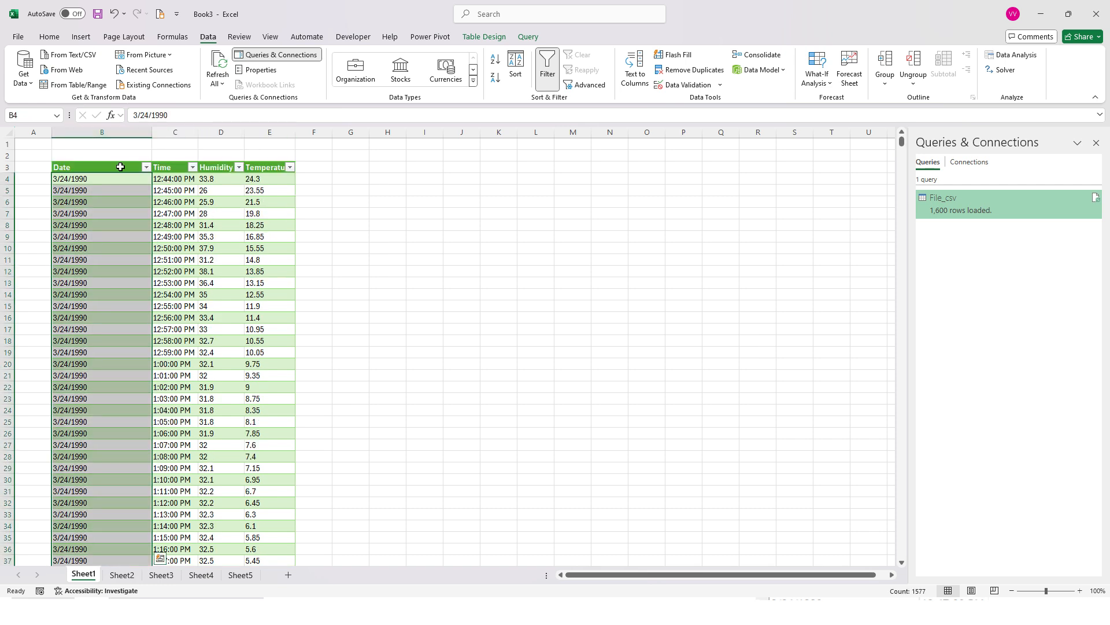
{"action": "left_click", "coordinate": [145, 168]}
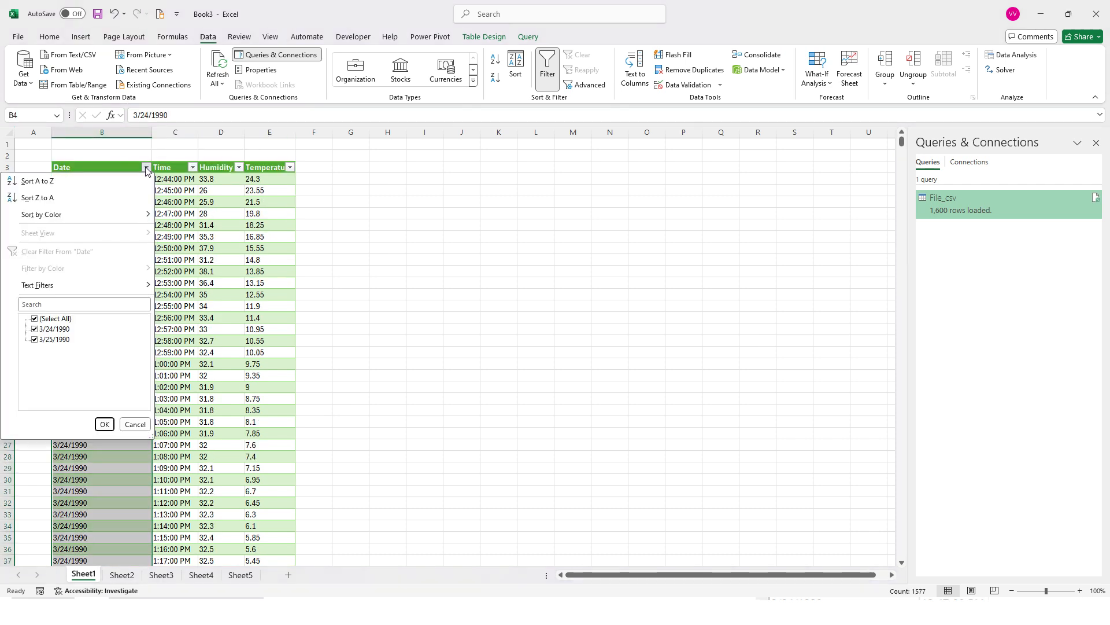
{"action": "left_click", "coordinate": [193, 168]}
{"action": "left_click", "coordinate": [193, 167]}
{"action": "left_click", "coordinate": [240, 168]}
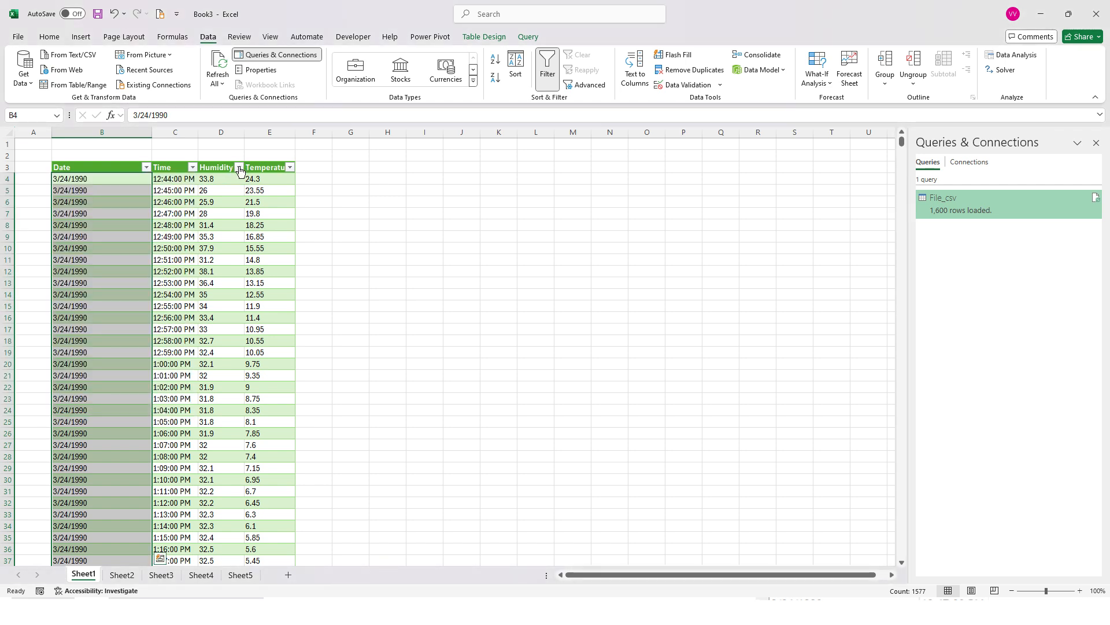
{"action": "left_click", "coordinate": [239, 168]}
{"action": "left_click", "coordinate": [290, 167]}
{"action": "left_click", "coordinate": [290, 167]}
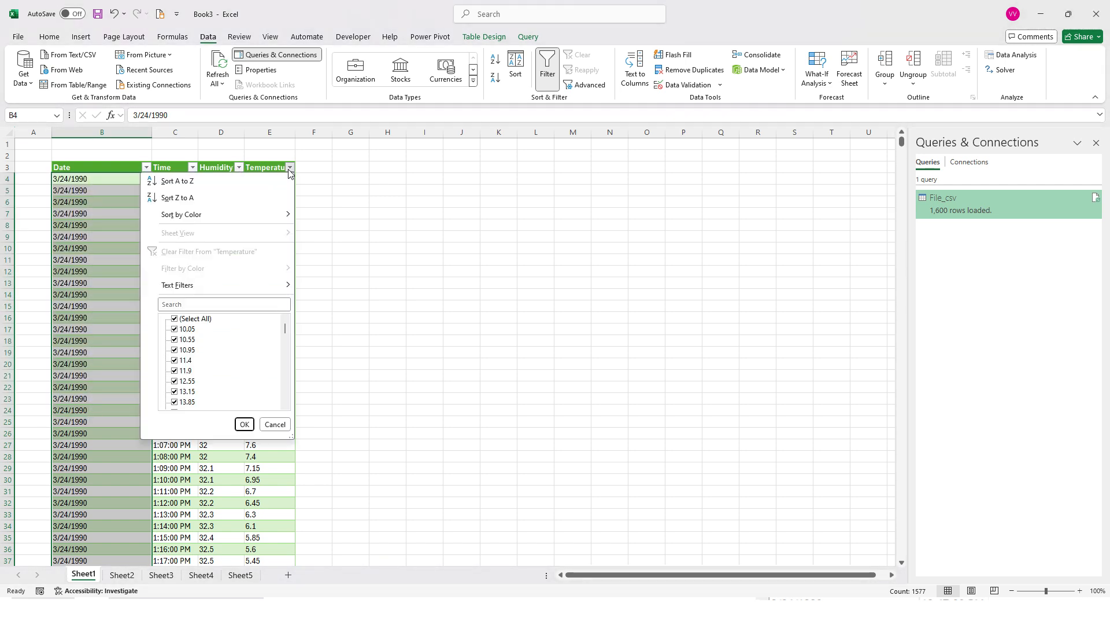
{"action": "left_click", "coordinate": [116, 181]}
{"action": "left_click", "coordinate": [132, 173]}
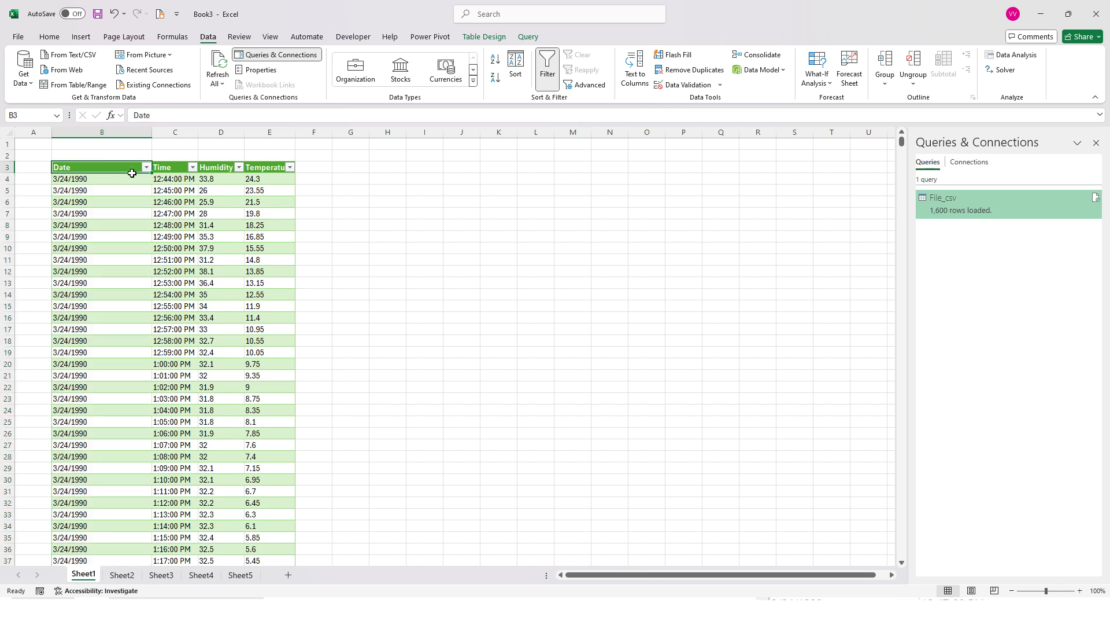
Show the design options for the table and resize the unmaximized workbook window to cover most of the screen
{"action": "left_click_drag", "start_coordinate": [131, 173], "coordinate": [283, 211]}
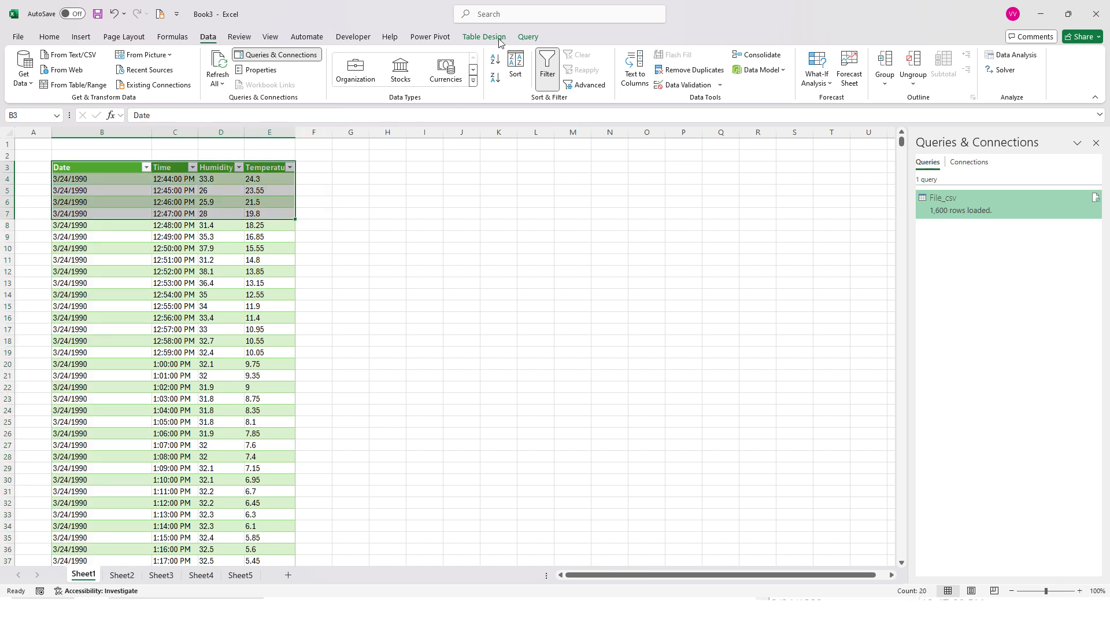
{"action": "double_click", "coordinate": [361, 12]}
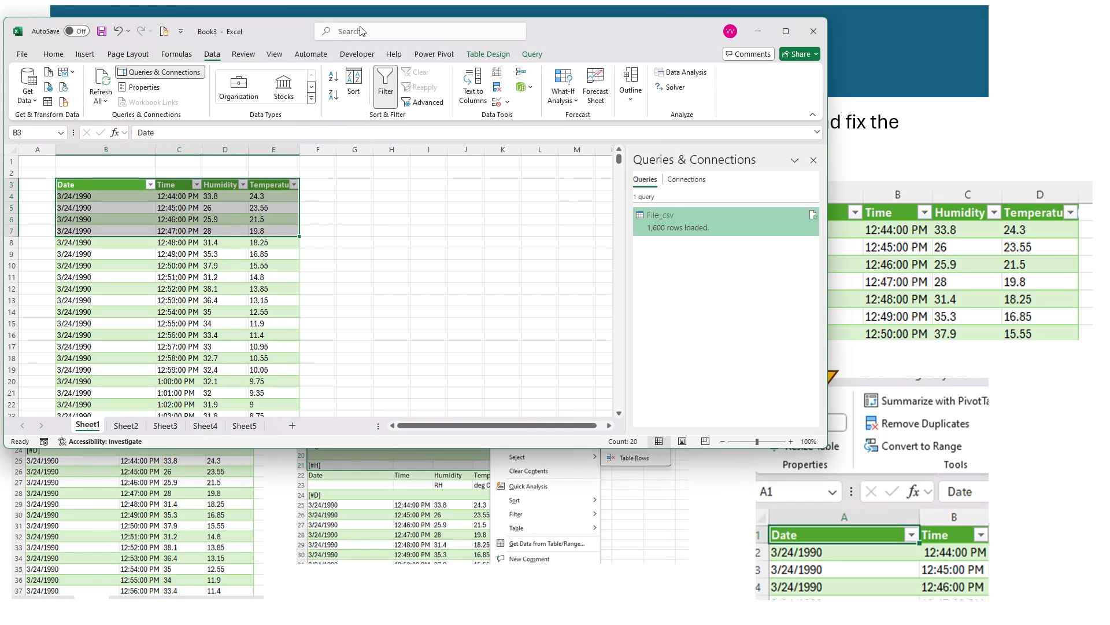
{"action": "left_click", "coordinate": [489, 56]}
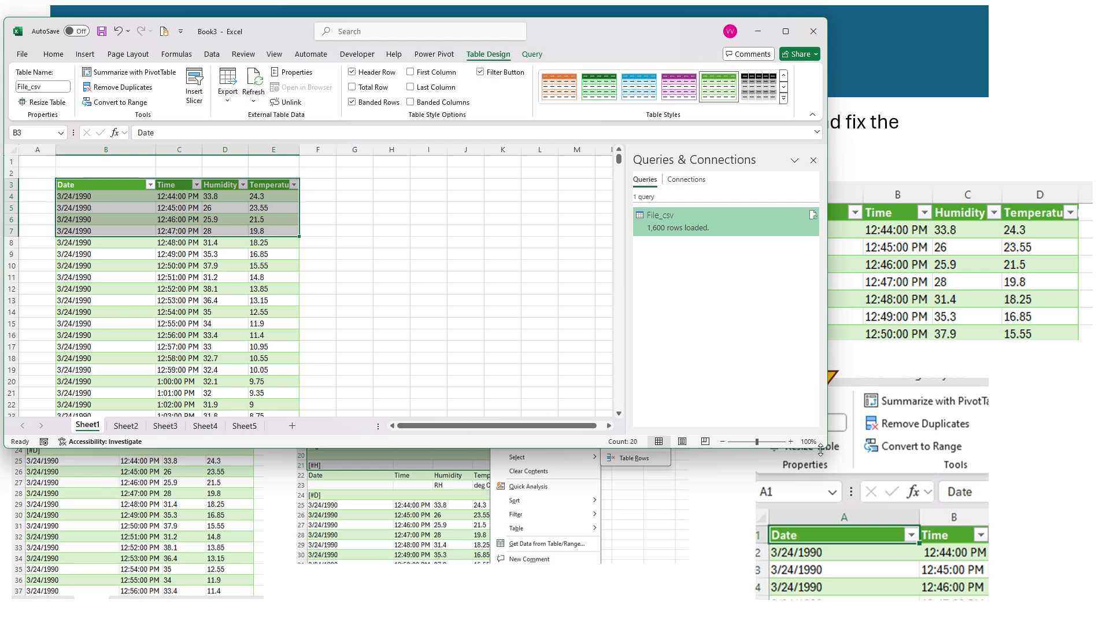
{"action": "left_click_drag", "start_coordinate": [827, 448], "coordinate": [1017, 598]}
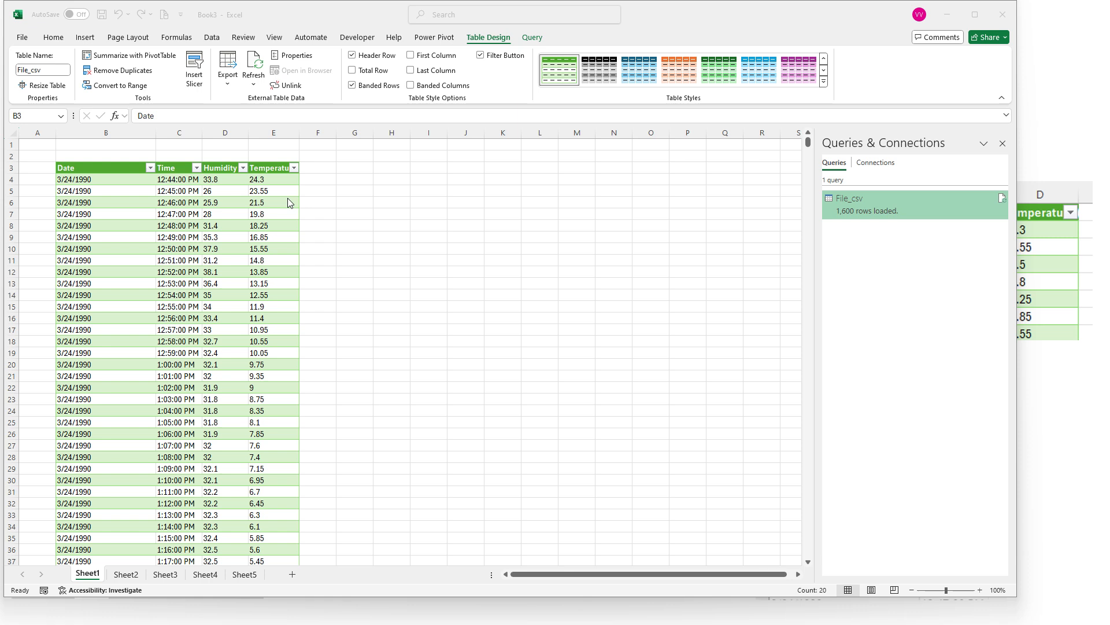
Filter the table's Time column to show only the 1:30:00 PM records
{"action": "left_click", "coordinate": [185, 198]}
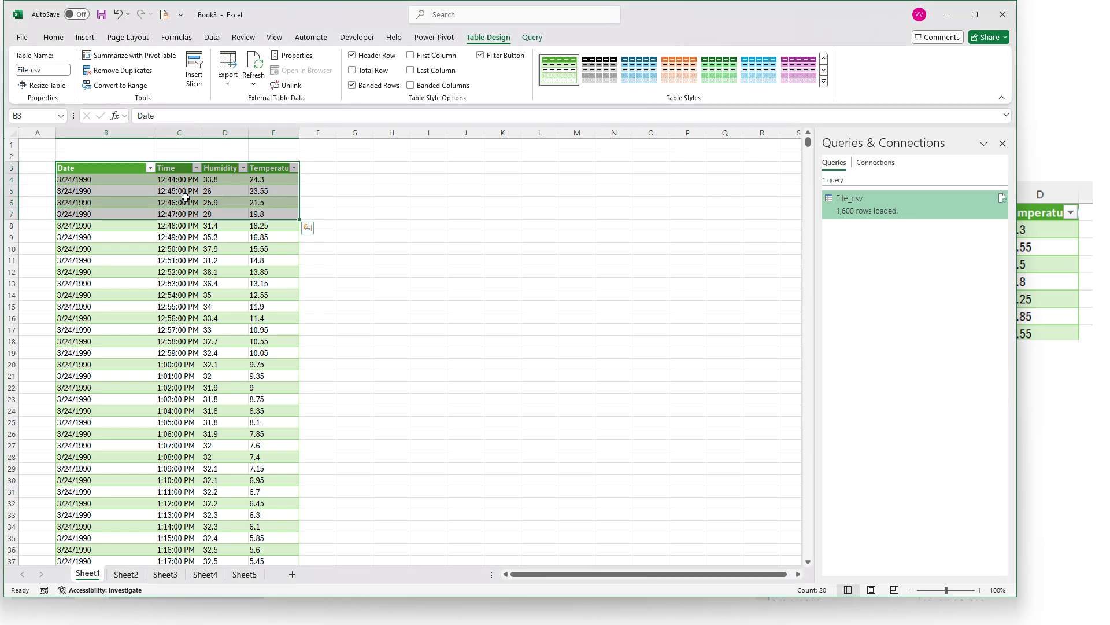
{"action": "left_click", "coordinate": [150, 199]}
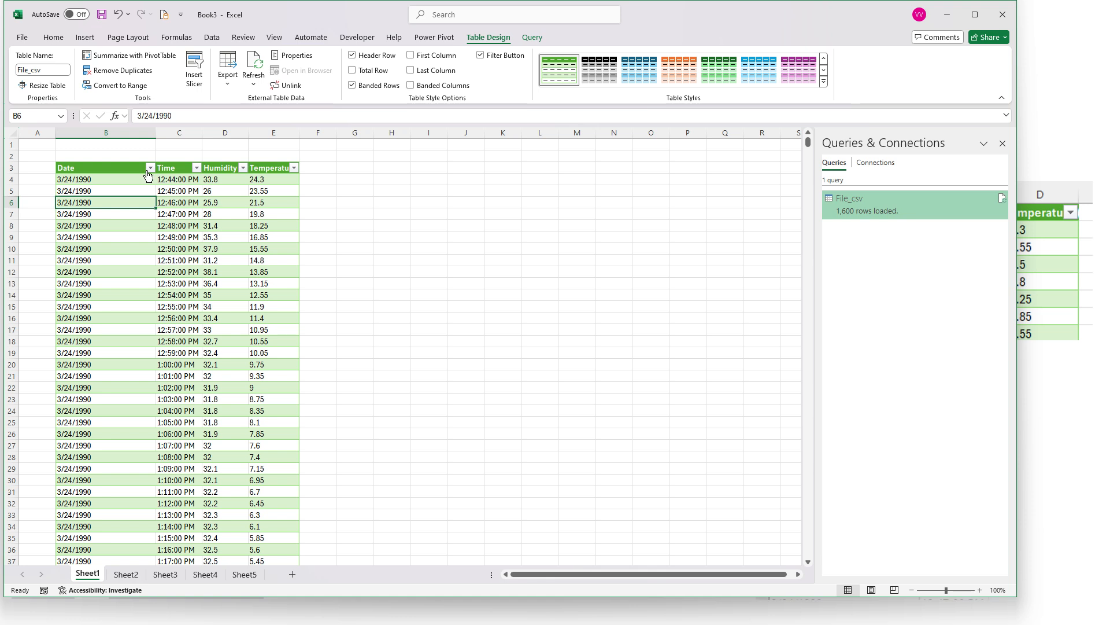
{"action": "left_click", "coordinate": [197, 168]}
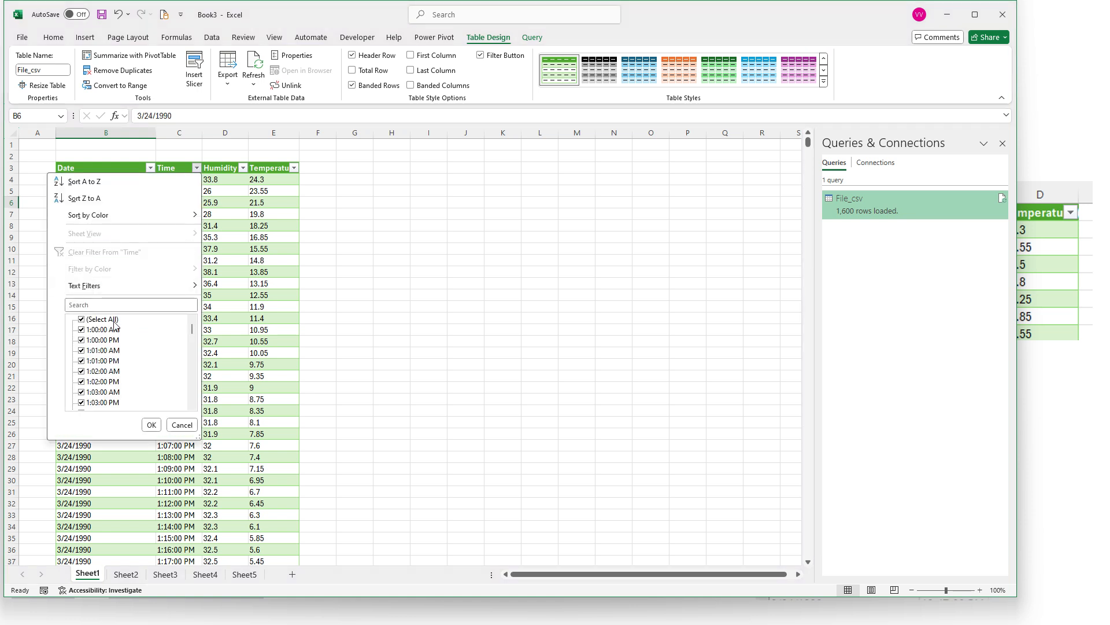
{"action": "left_click", "coordinate": [102, 319]}
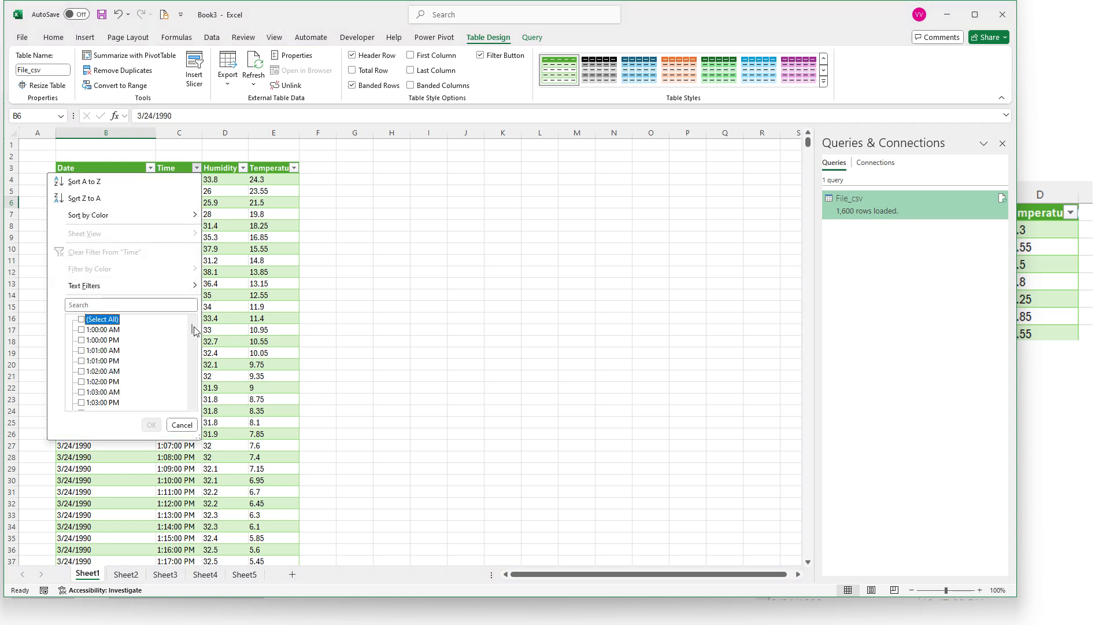
{"action": "left_click_drag", "start_coordinate": [192, 329], "coordinate": [191, 332]}
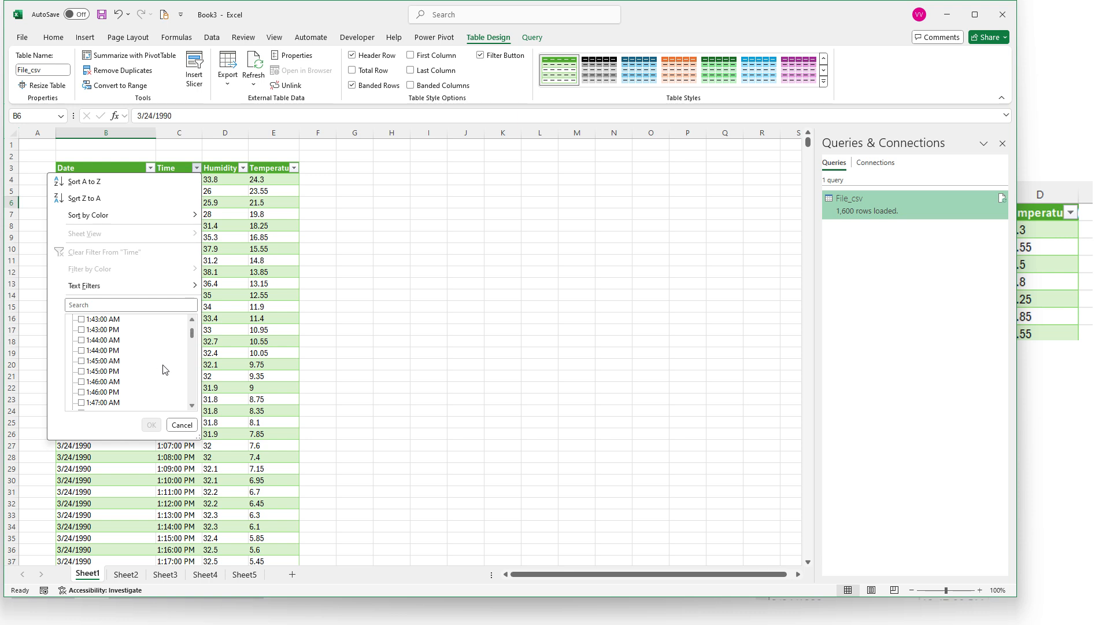
{"action": "left_click", "coordinate": [193, 319]}
{"action": "left_click", "coordinate": [193, 319]}
{"action": "left_click", "coordinate": [193, 320]}
{"action": "left_click", "coordinate": [193, 319]}
{"action": "left_click", "coordinate": [193, 319]}
{"action": "left_click", "coordinate": [192, 319]}
{"action": "left_click", "coordinate": [193, 319]}
{"action": "left_click", "coordinate": [192, 319]}
{"action": "left_click", "coordinate": [192, 319]}
{"action": "left_click", "coordinate": [191, 319]}
{"action": "left_click", "coordinate": [190, 319]}
{"action": "left_click", "coordinate": [191, 319]}
{"action": "left_click", "coordinate": [191, 319]}
{"action": "left_click", "coordinate": [191, 321]}
{"action": "left_click", "coordinate": [191, 321]}
{"action": "left_click", "coordinate": [191, 321]}
{"action": "left_click", "coordinate": [190, 321]}
{"action": "left_click", "coordinate": [190, 322]}
{"action": "left_click", "coordinate": [191, 322]}
{"action": "left_click", "coordinate": [191, 320]}
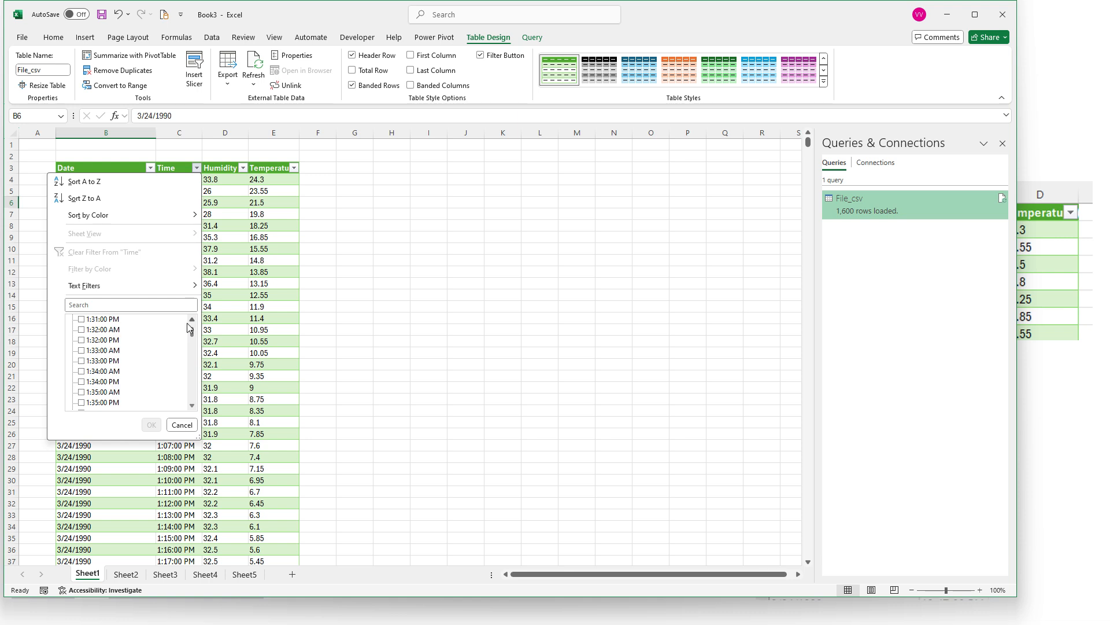
{"action": "left_click", "coordinate": [191, 320]}
{"action": "left_click", "coordinate": [99, 323]}
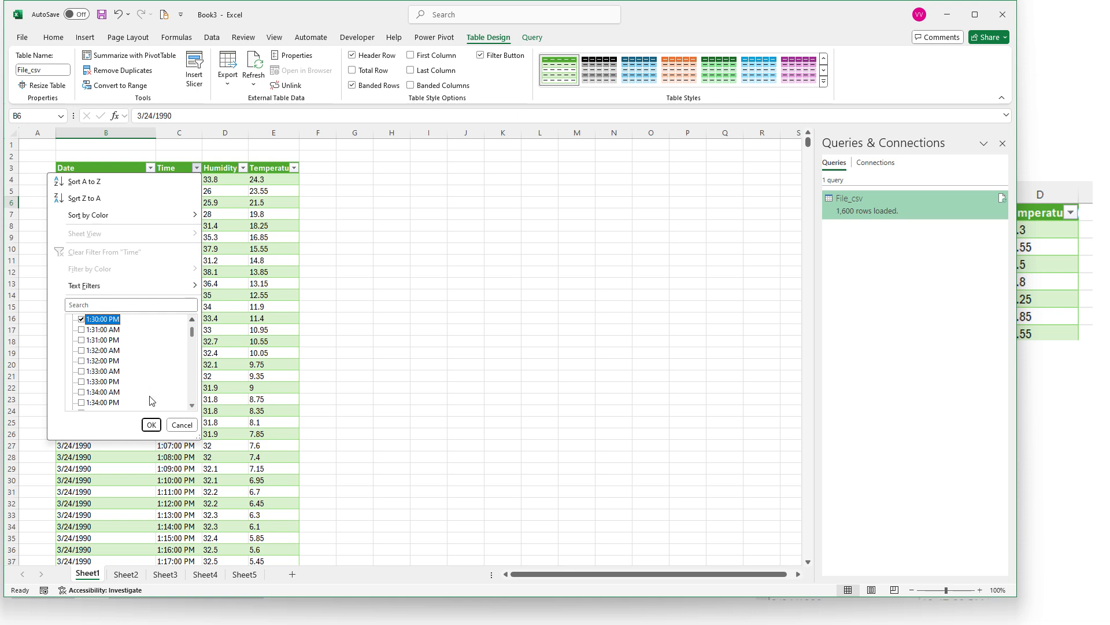
{"action": "left_click", "coordinate": [151, 425]}
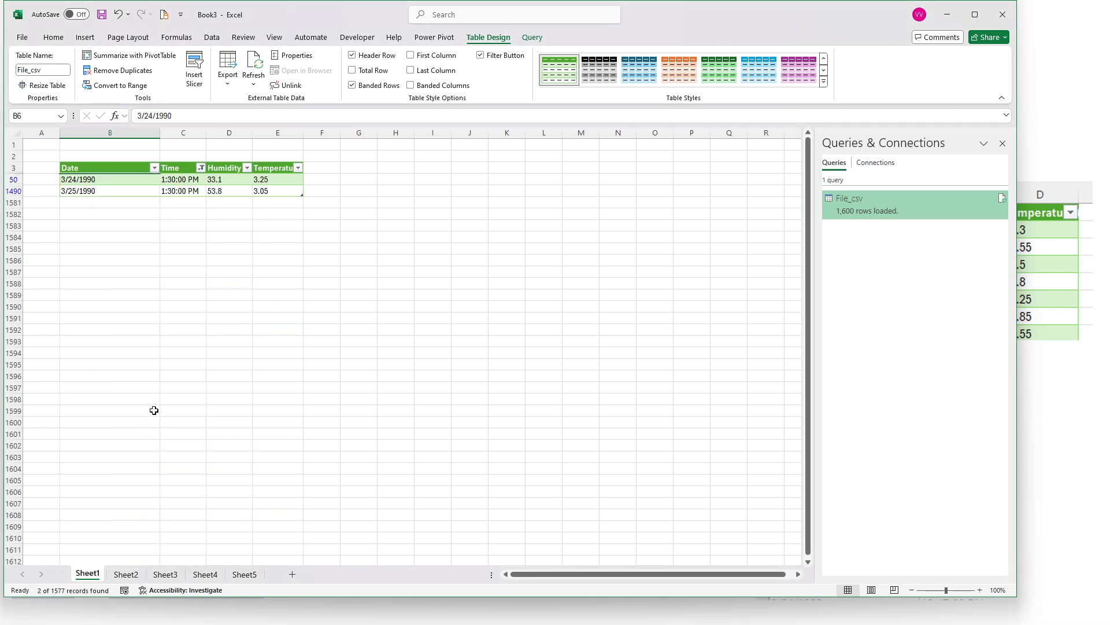
Check the filtered records' humidity and temperature readings and restore all values in the Time filter
{"action": "left_click", "coordinate": [219, 191]}
{"action": "left_click", "coordinate": [225, 180]}
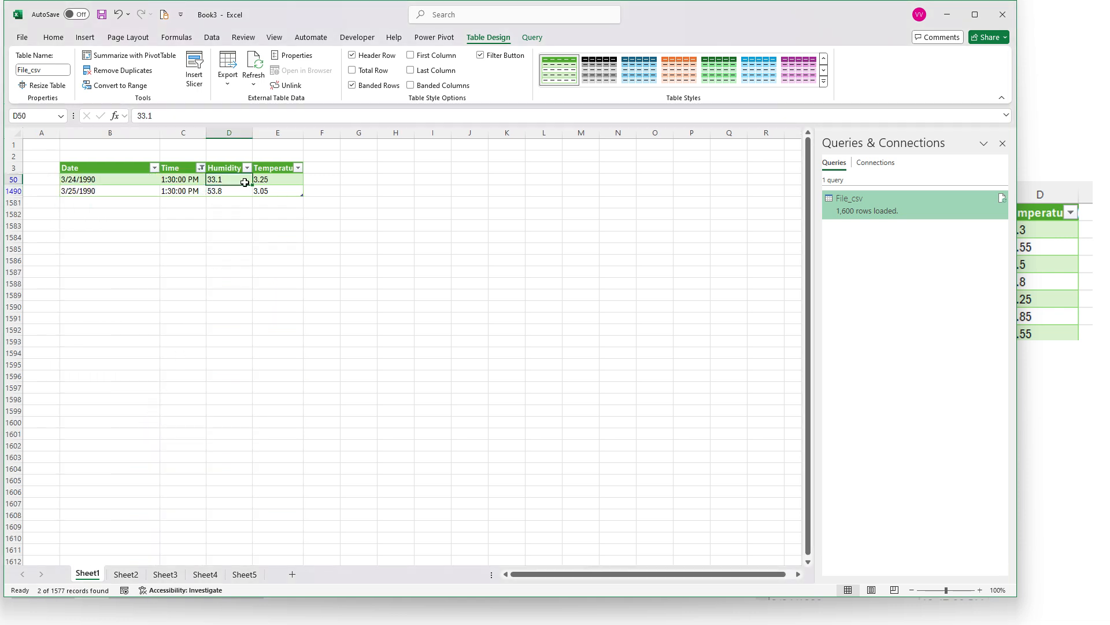
{"action": "left_click_drag", "start_coordinate": [245, 184], "coordinate": [277, 191]}
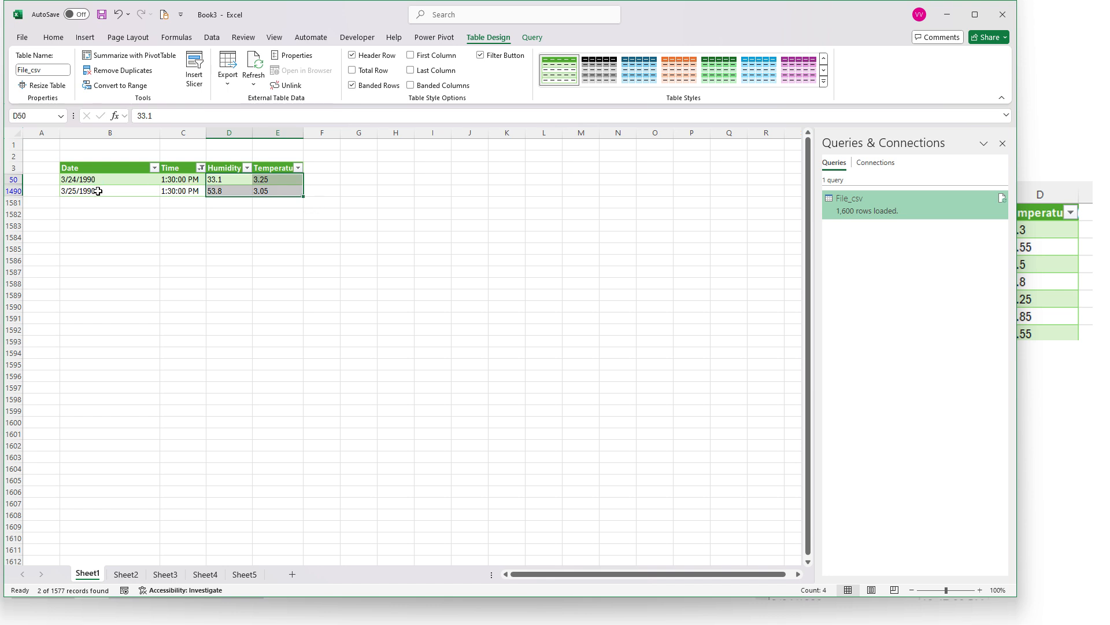
{"action": "left_click", "coordinate": [200, 167]}
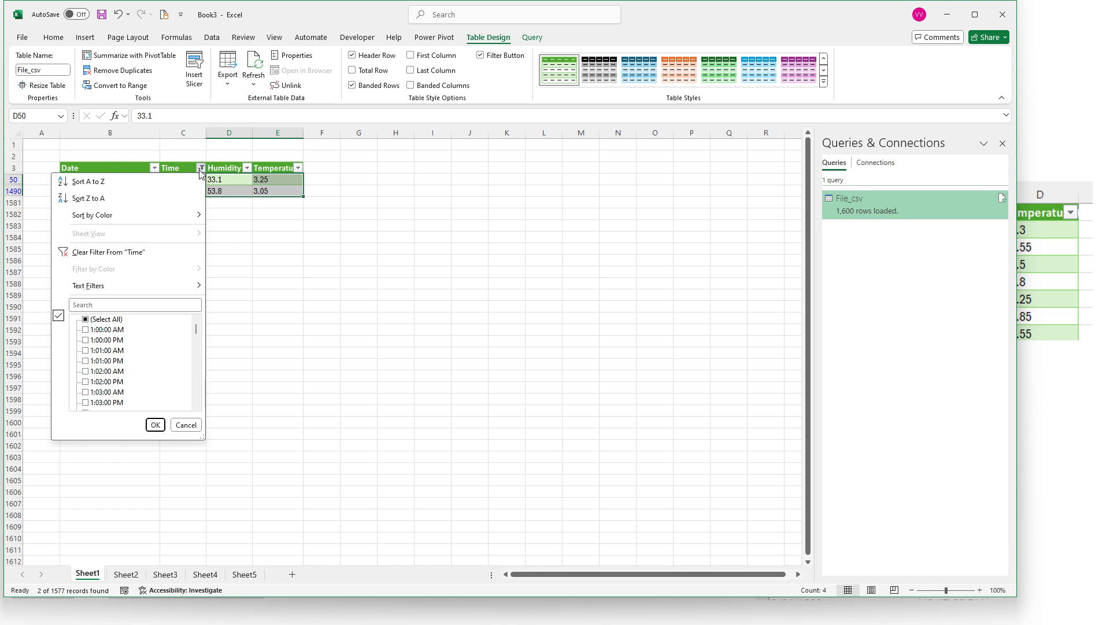
{"action": "left_click", "coordinate": [105, 319]}
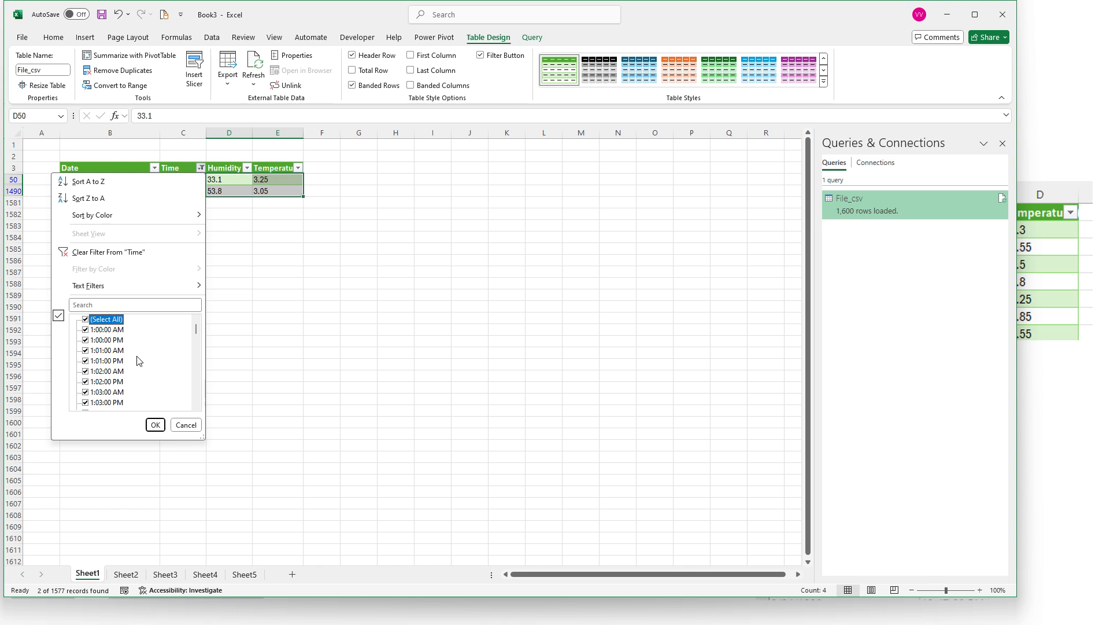
{"action": "left_click", "coordinate": [155, 425]}
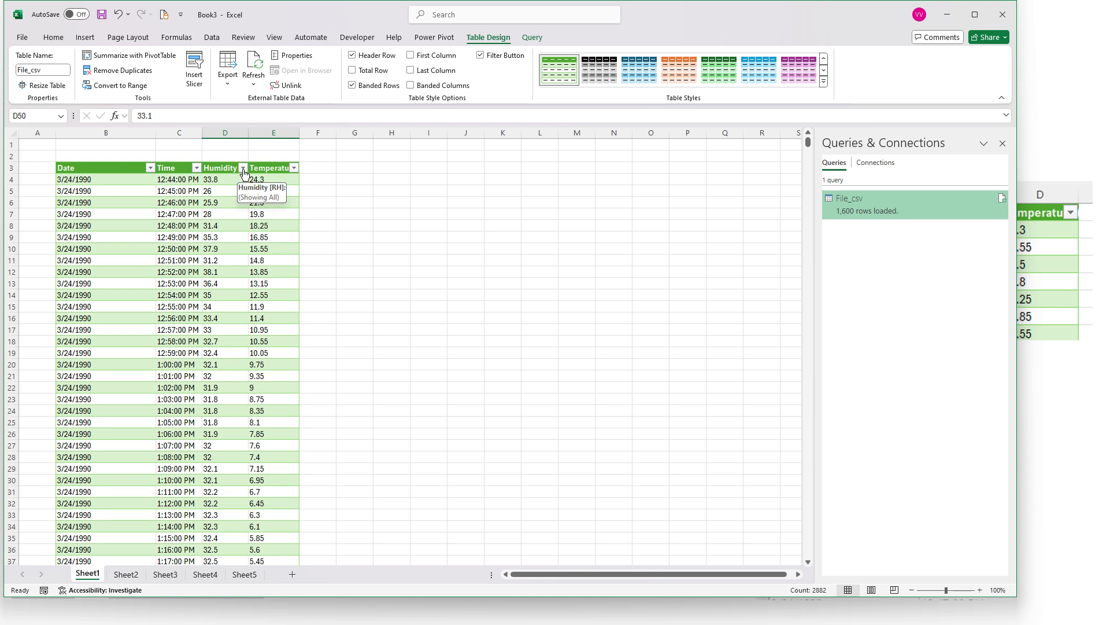
Review the text filter and sorting options available for the Temperature and Humidity columns
{"action": "left_click", "coordinate": [293, 168]}
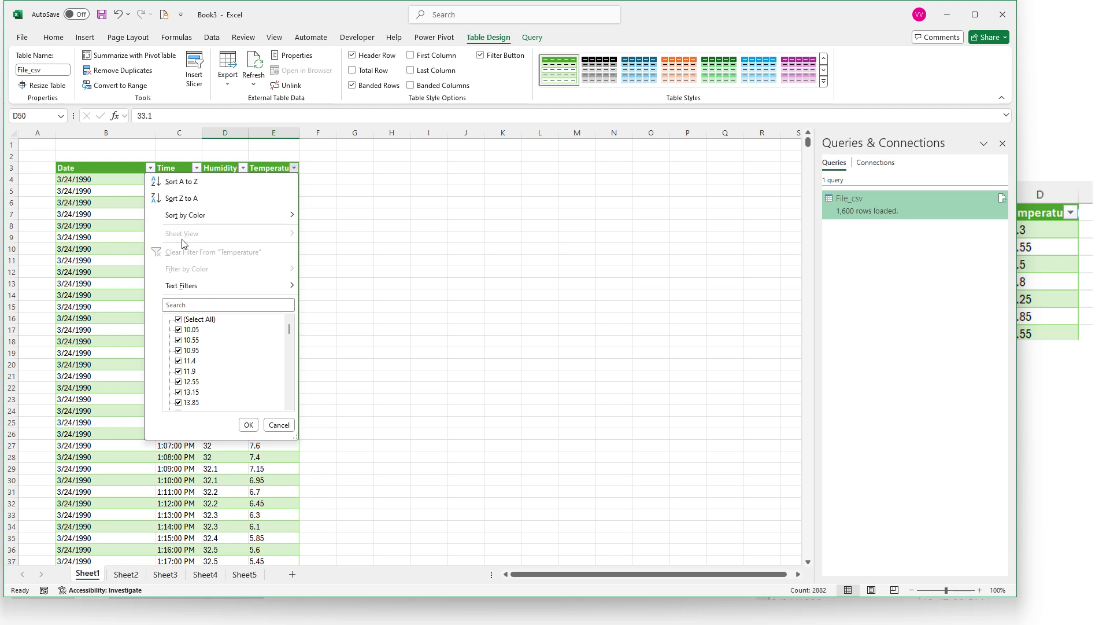
{"action": "mouse_move", "coordinate": [198, 289]}
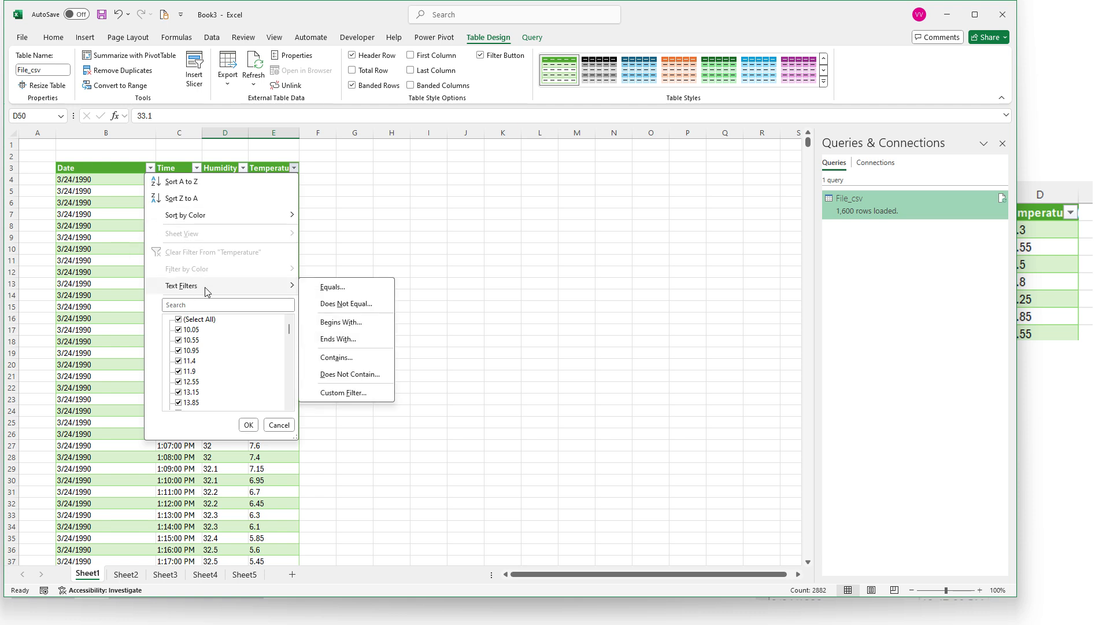
{"action": "left_click", "coordinate": [130, 271]}
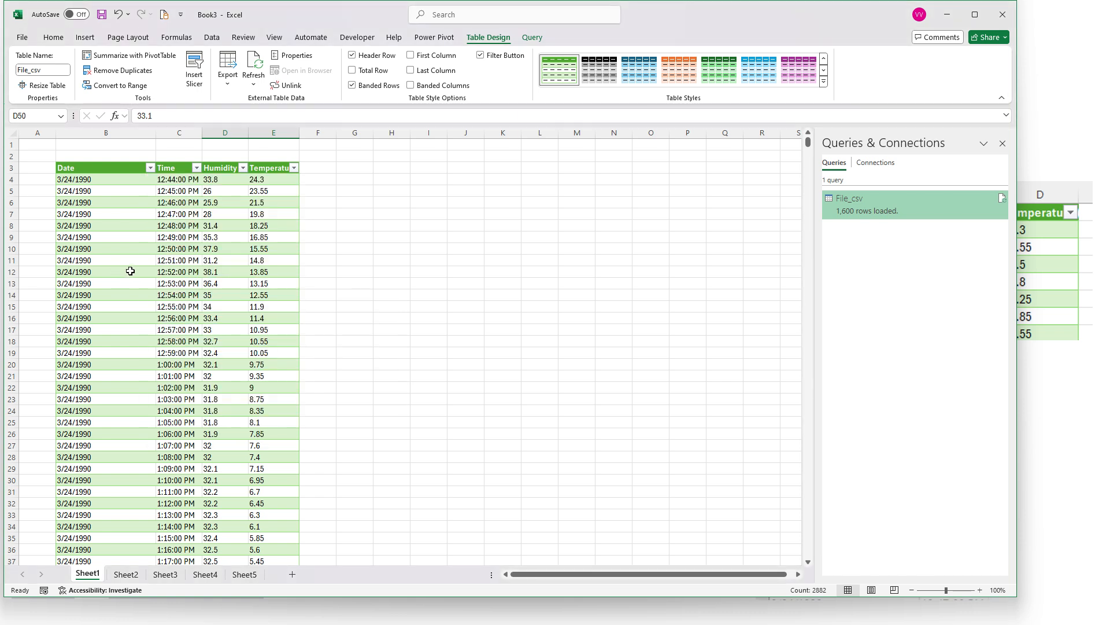
{"action": "left_click", "coordinate": [234, 179]}
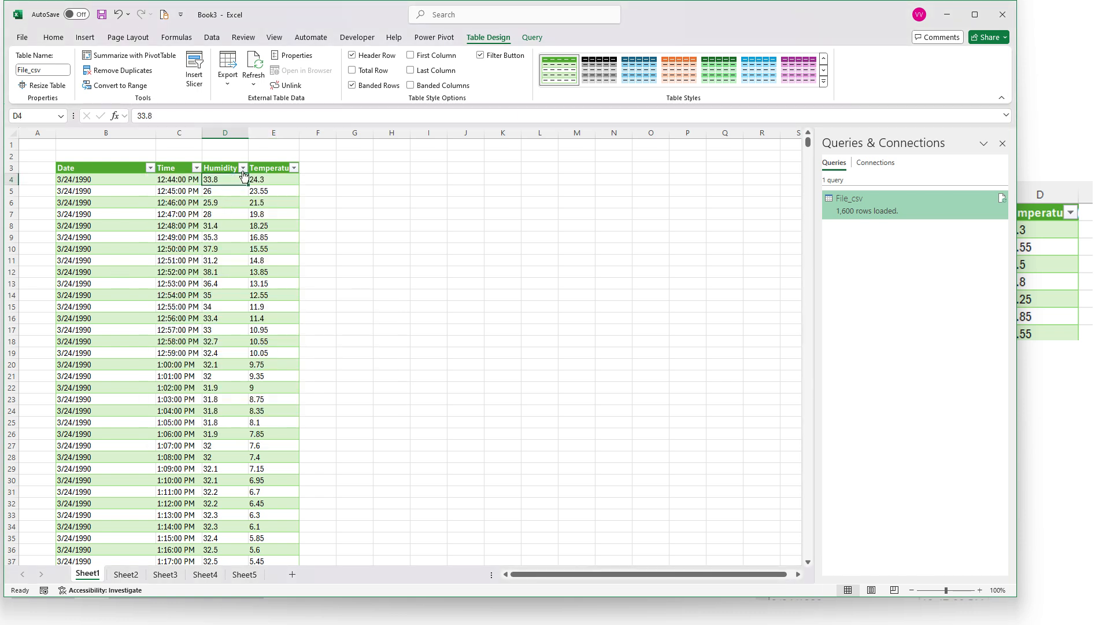
{"action": "left_click", "coordinate": [243, 168]}
{"action": "mouse_move", "coordinate": [173, 290]}
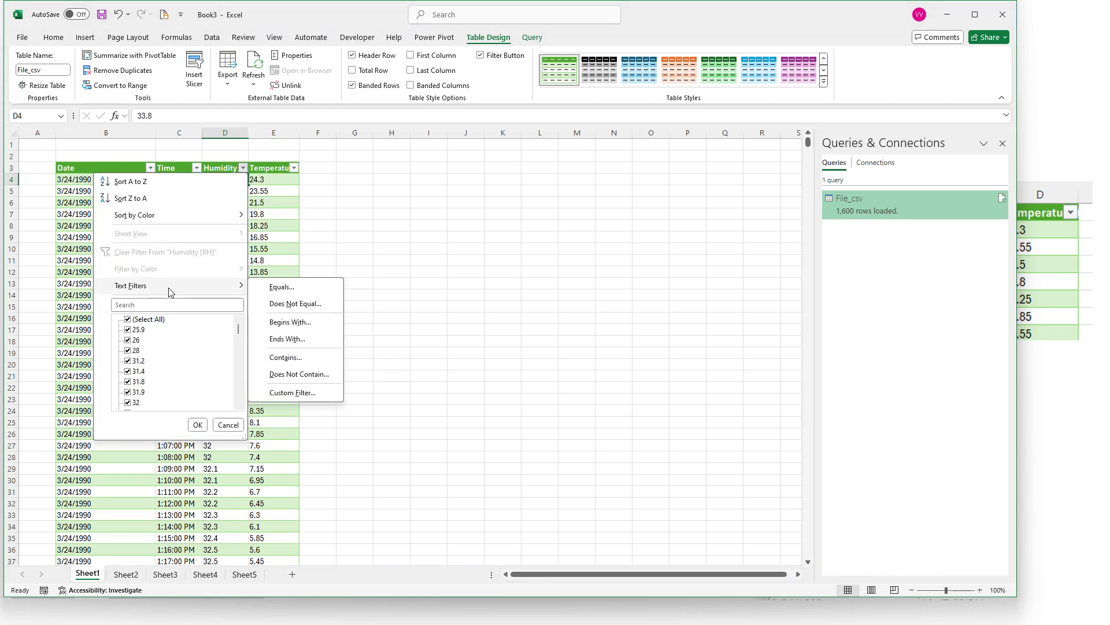
{"action": "left_click", "coordinate": [275, 250]}
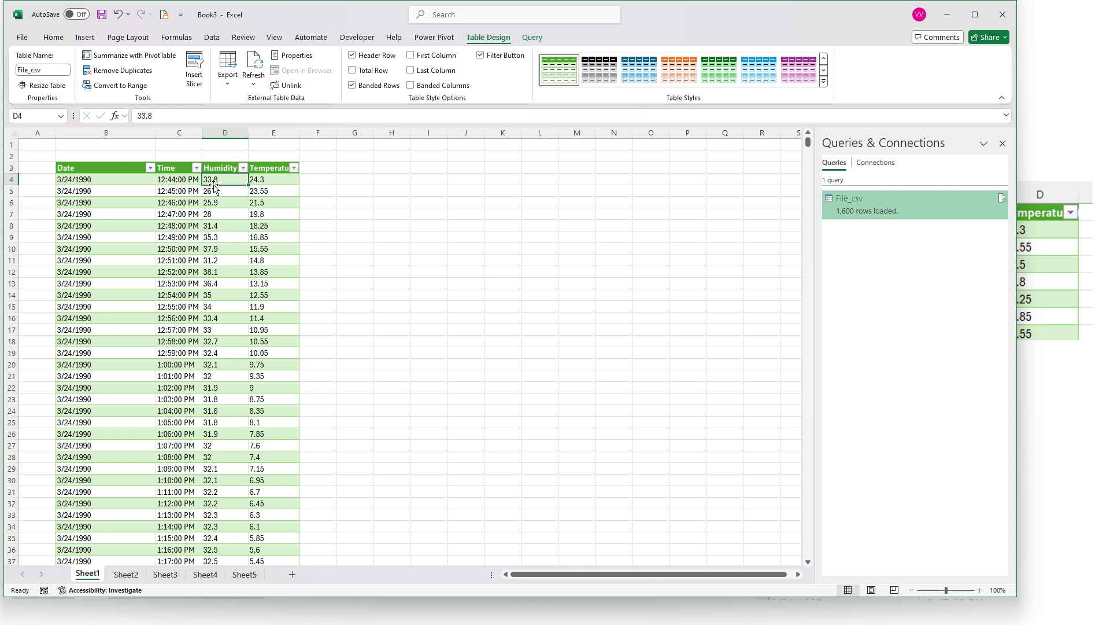
{"action": "left_click", "coordinate": [243, 168]}
{"action": "mouse_move", "coordinate": [194, 292]}
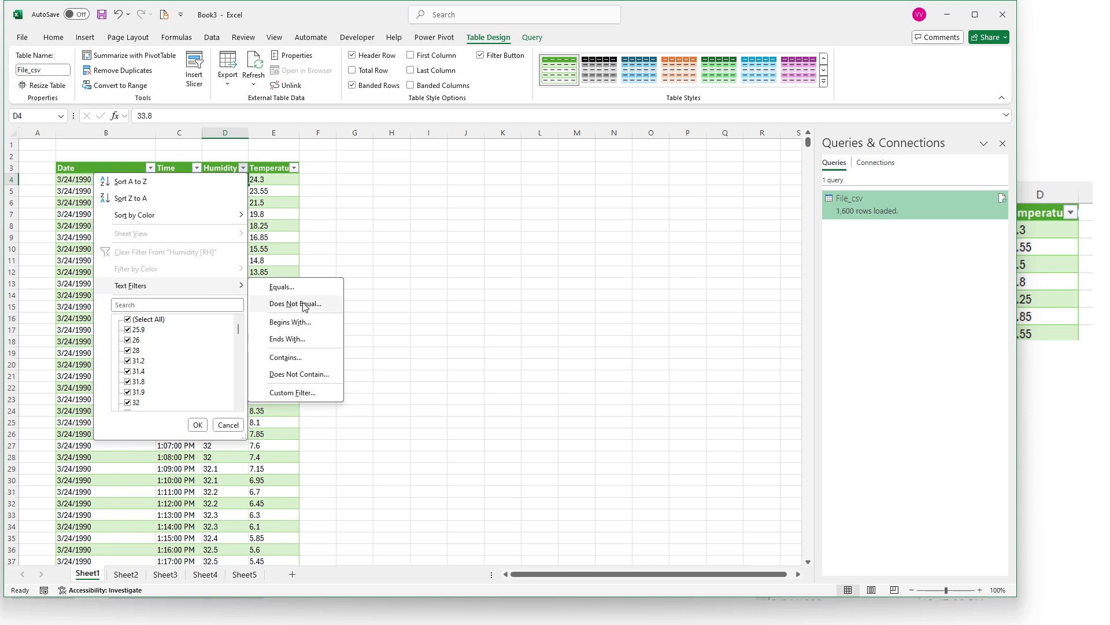
{"action": "left_click", "coordinate": [278, 214]}
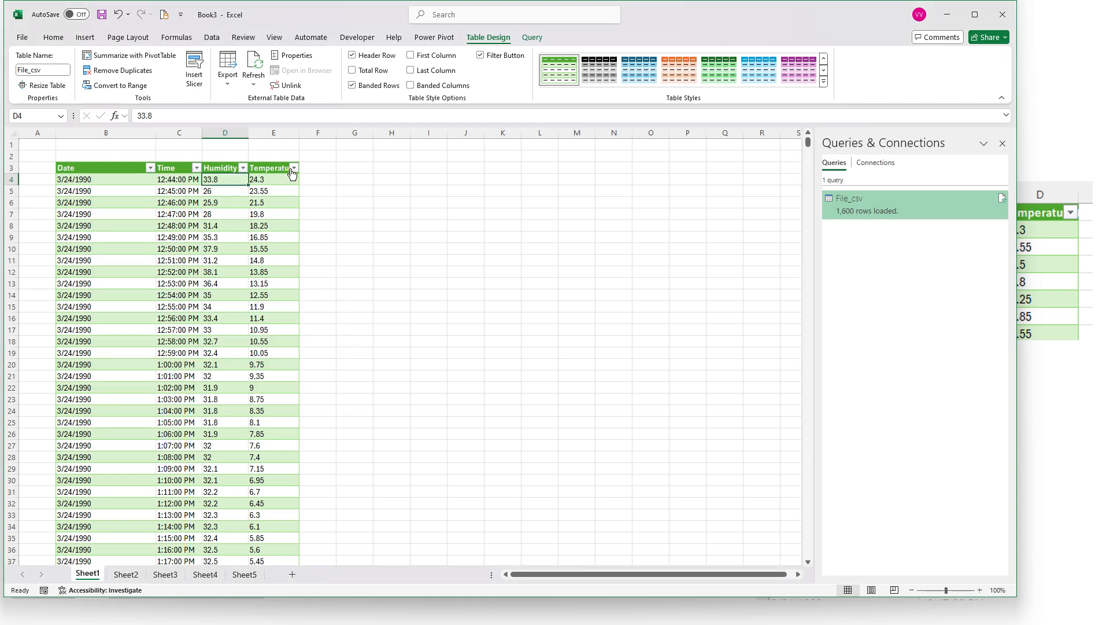
{"action": "left_click", "coordinate": [293, 169]}
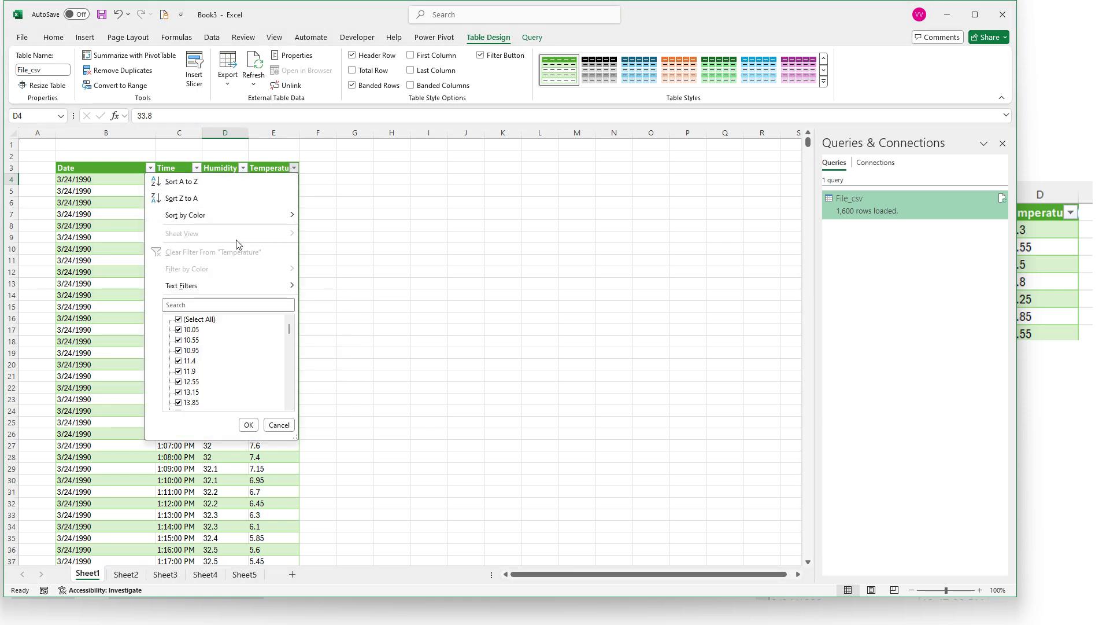
{"action": "mouse_move", "coordinate": [242, 218]}
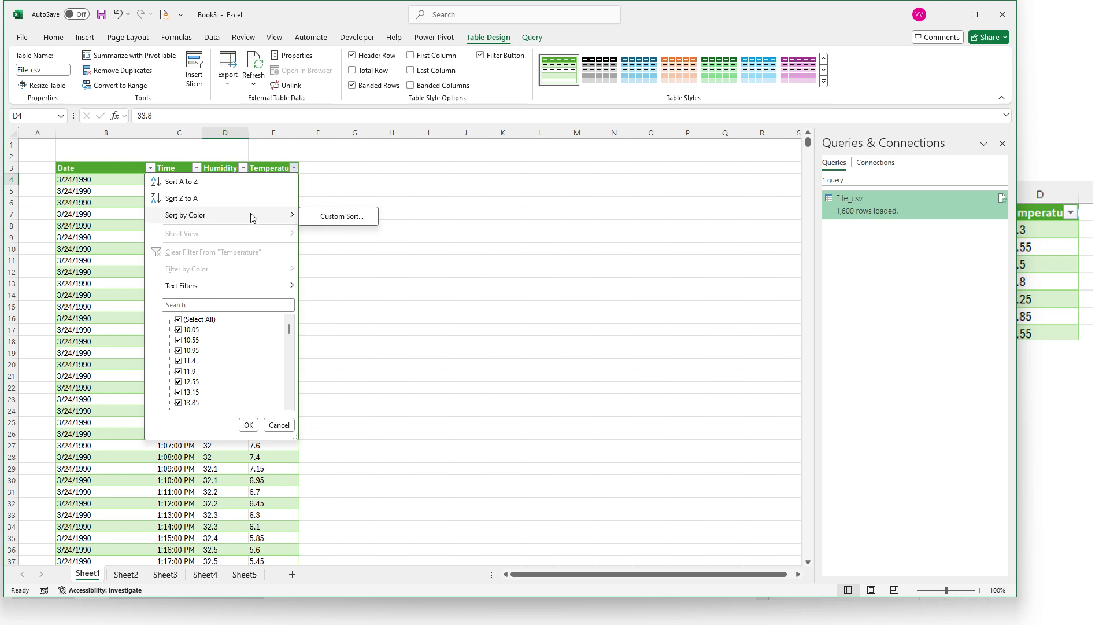
{"action": "left_click", "coordinate": [112, 213]}
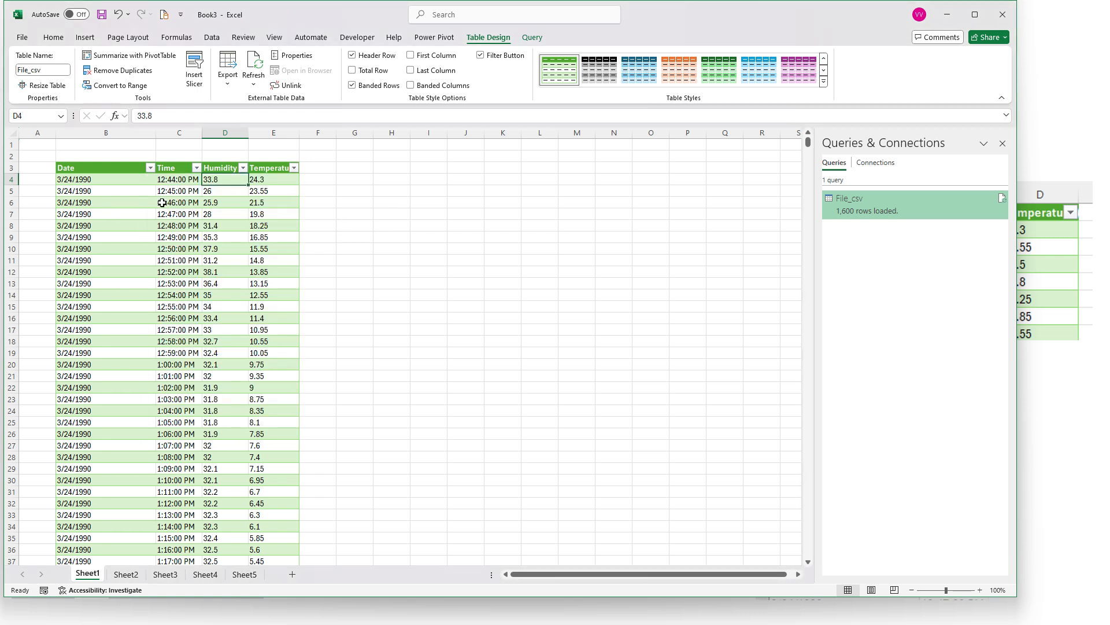
Sort the table by the Humidity column from A to Z and look through the sorted values
{"action": "left_click", "coordinate": [243, 168]}
{"action": "left_click", "coordinate": [215, 181]}
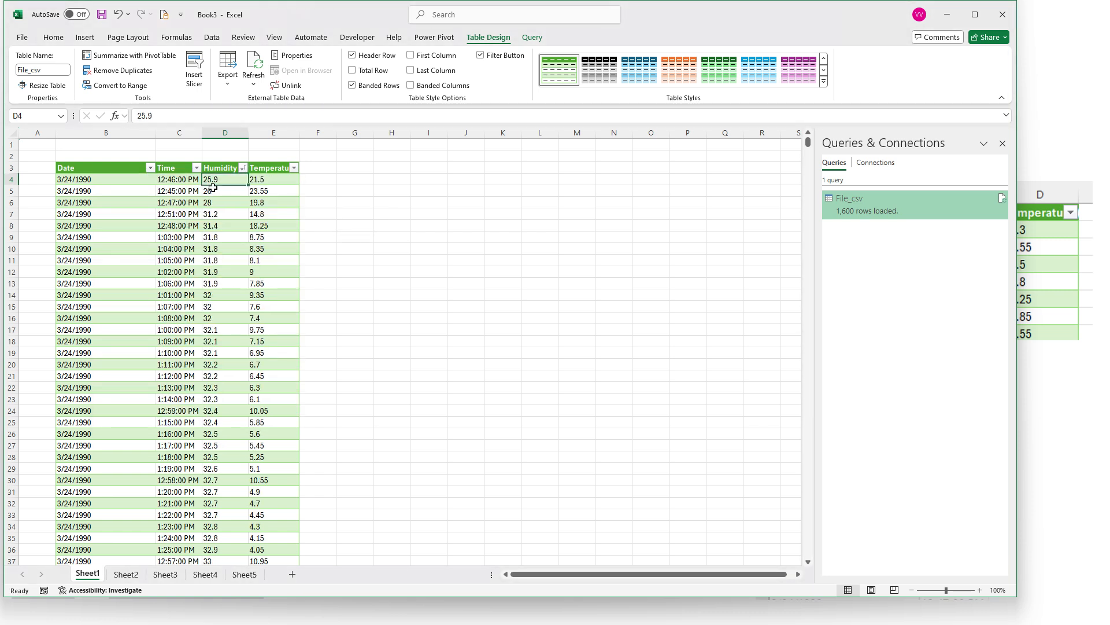
{"action": "left_click_drag", "start_coordinate": [229, 183], "coordinate": [226, 539]}
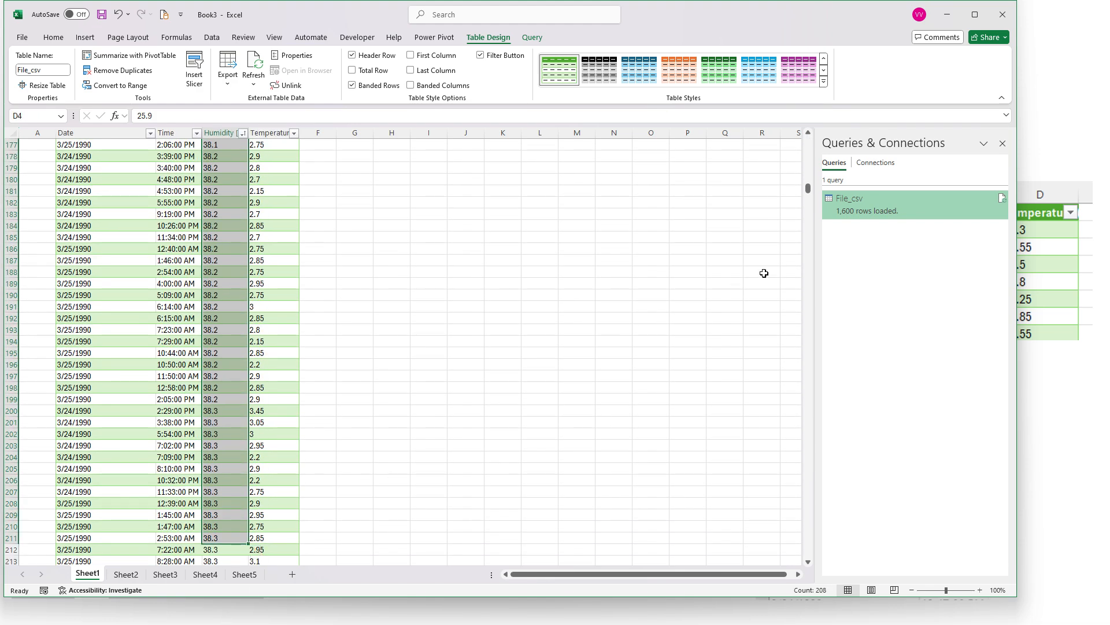
{"action": "left_click_drag", "start_coordinate": [808, 200], "coordinate": [803, 129]}
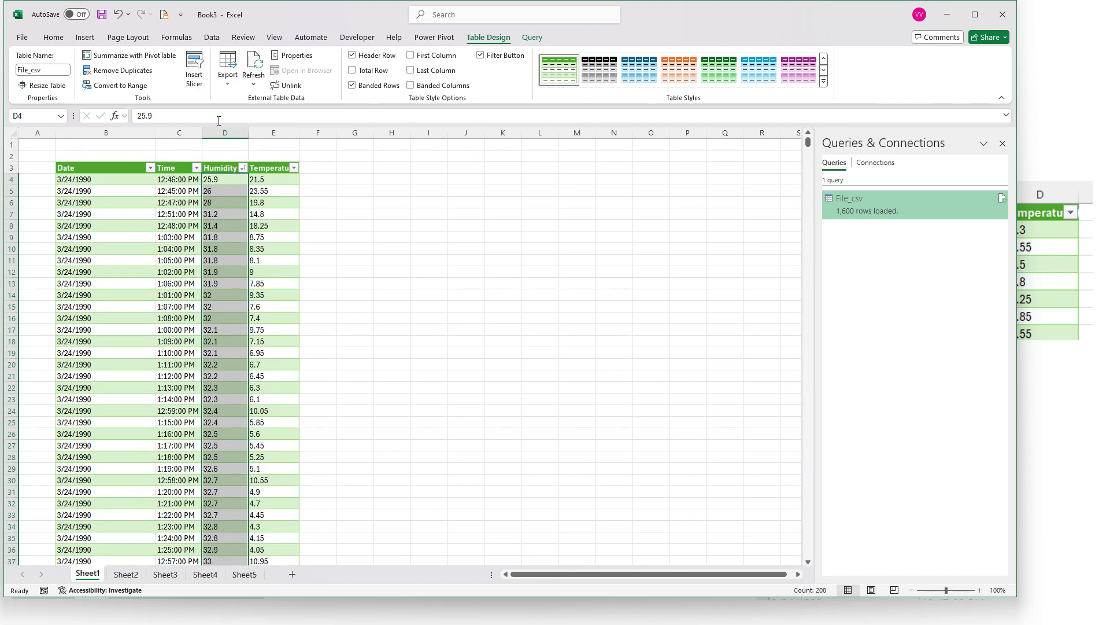
Check the sort options of the Humidity and Time columns and undo the Humidity sort
{"action": "left_click", "coordinate": [243, 168]}
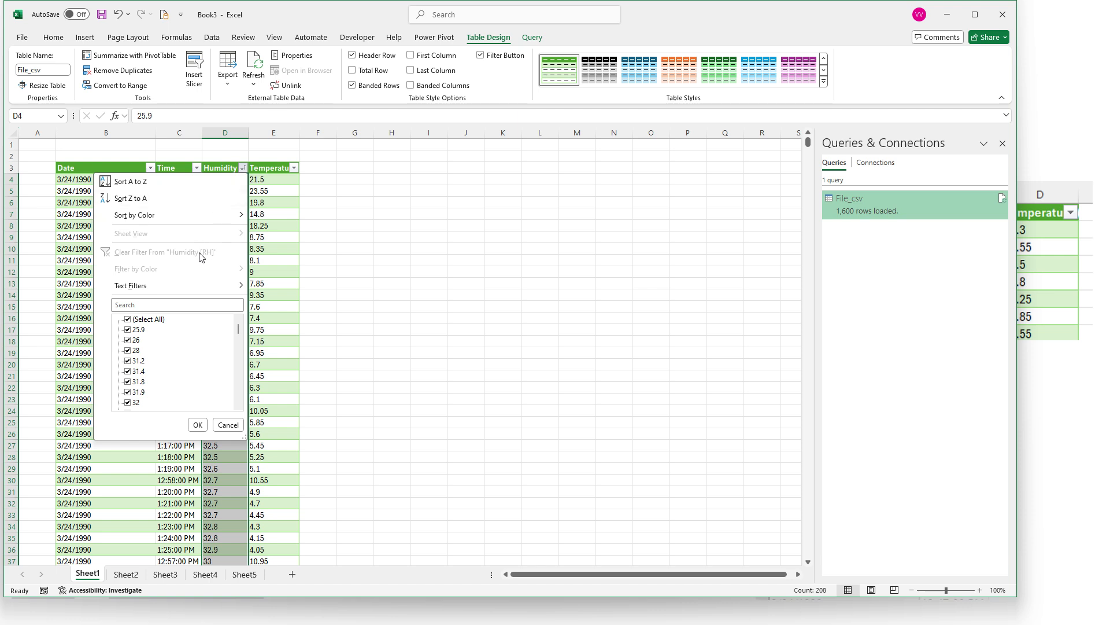
{"action": "left_click", "coordinate": [264, 215]}
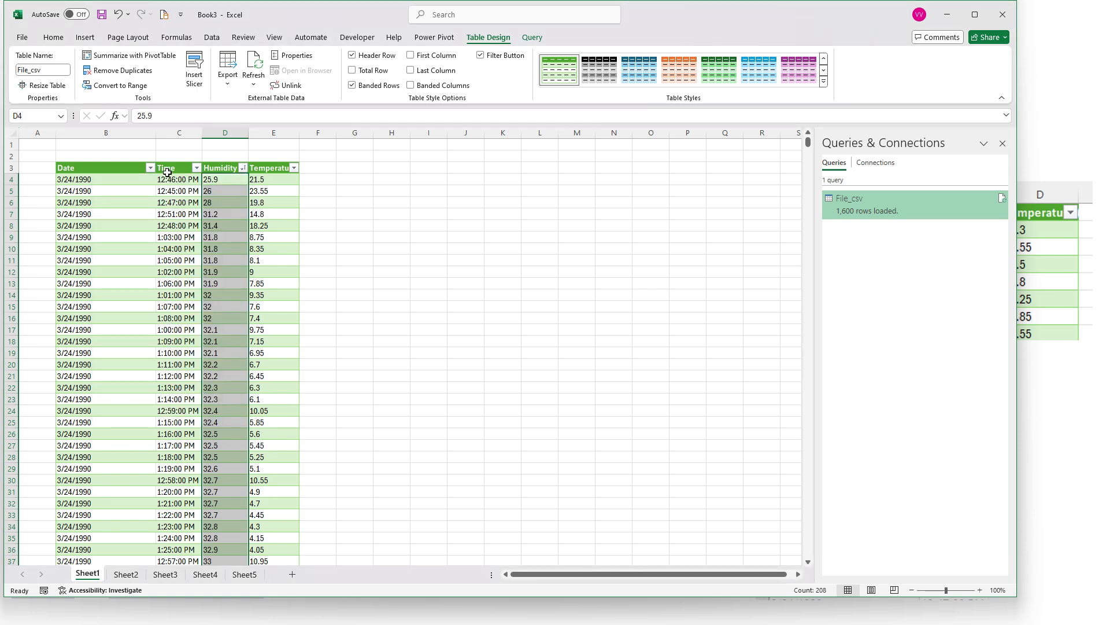
{"action": "left_click", "coordinate": [197, 169]}
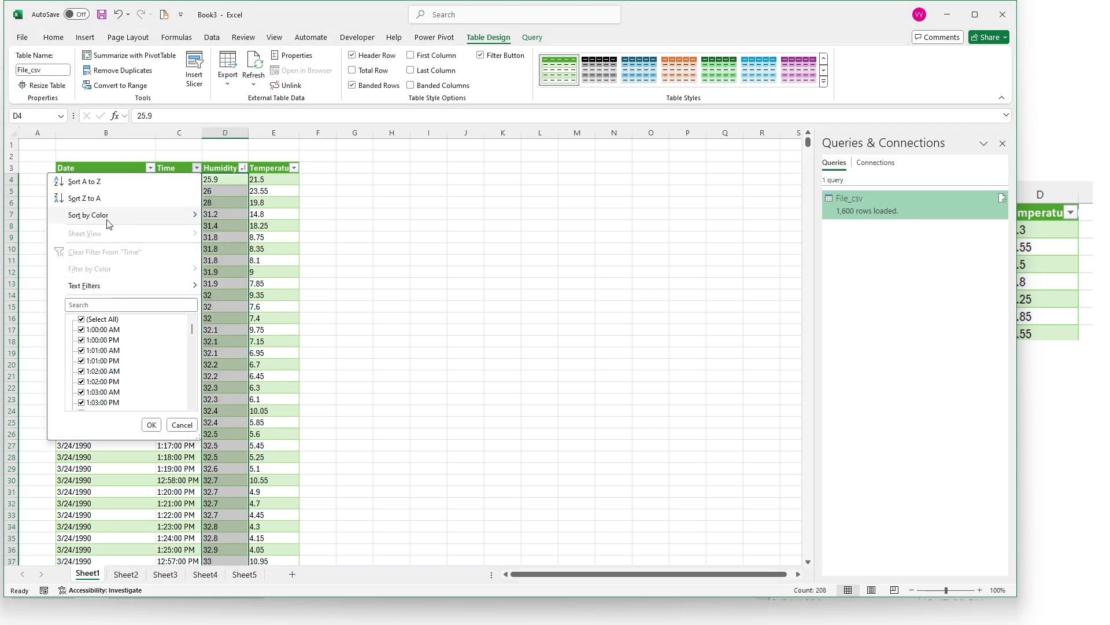
{"action": "mouse_move", "coordinate": [106, 215]}
{"action": "left_click", "coordinate": [279, 202]}
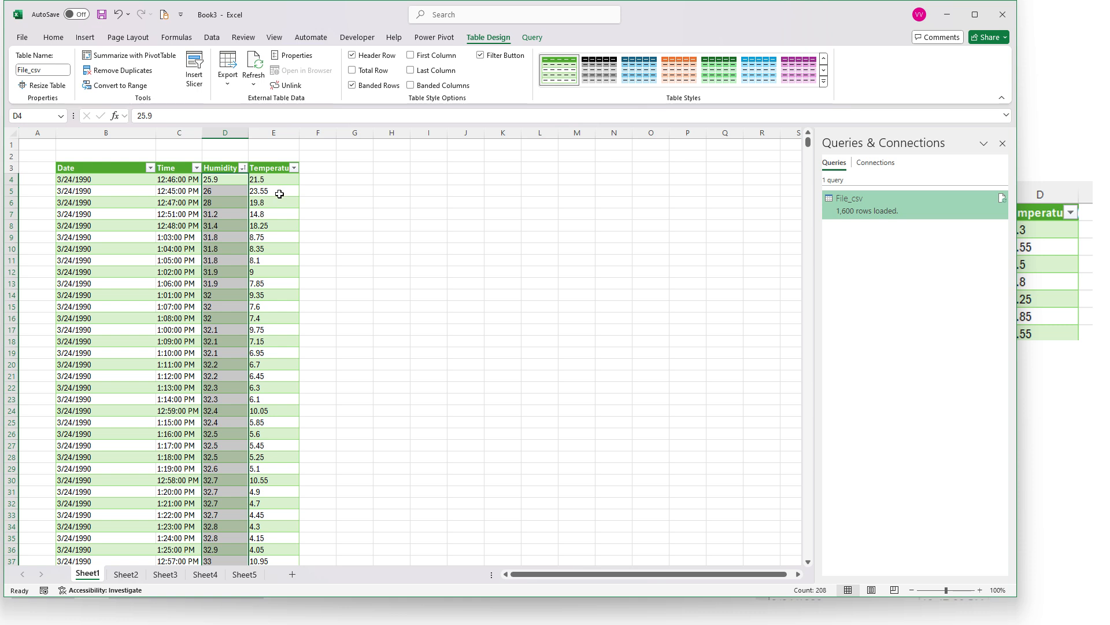
{"action": "key", "text": "ctrl+z"}
{"action": "left_click", "coordinate": [244, 200]}
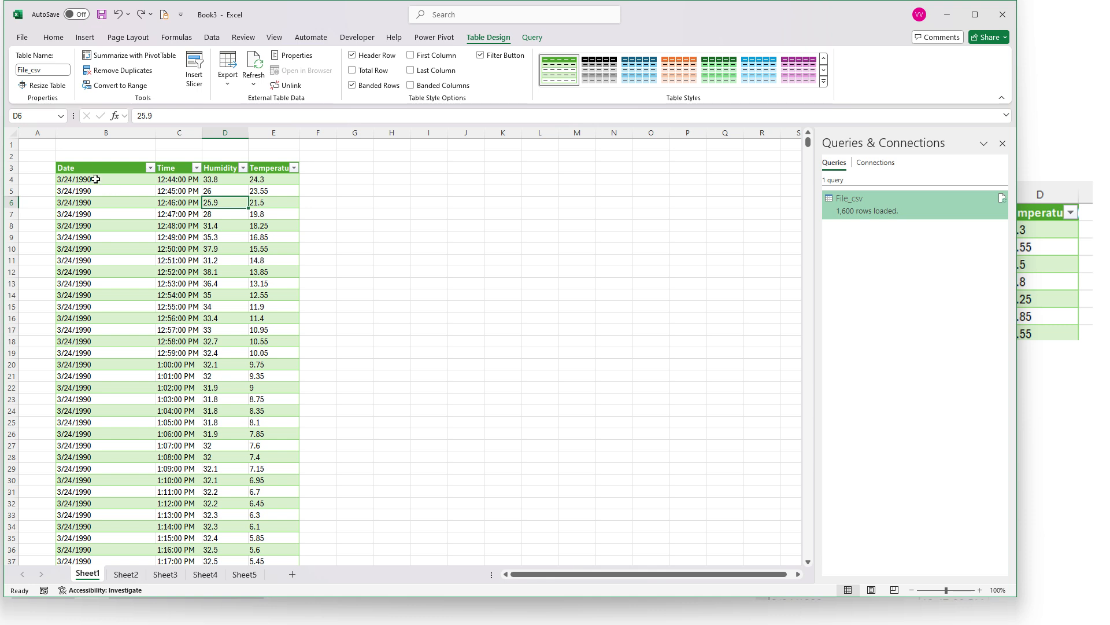
Insert a blank table column between Time and Humidity and select its first data cell
{"action": "left_click_drag", "start_coordinate": [94, 180], "coordinate": [173, 186]}
{"action": "left_click", "coordinate": [225, 168]}
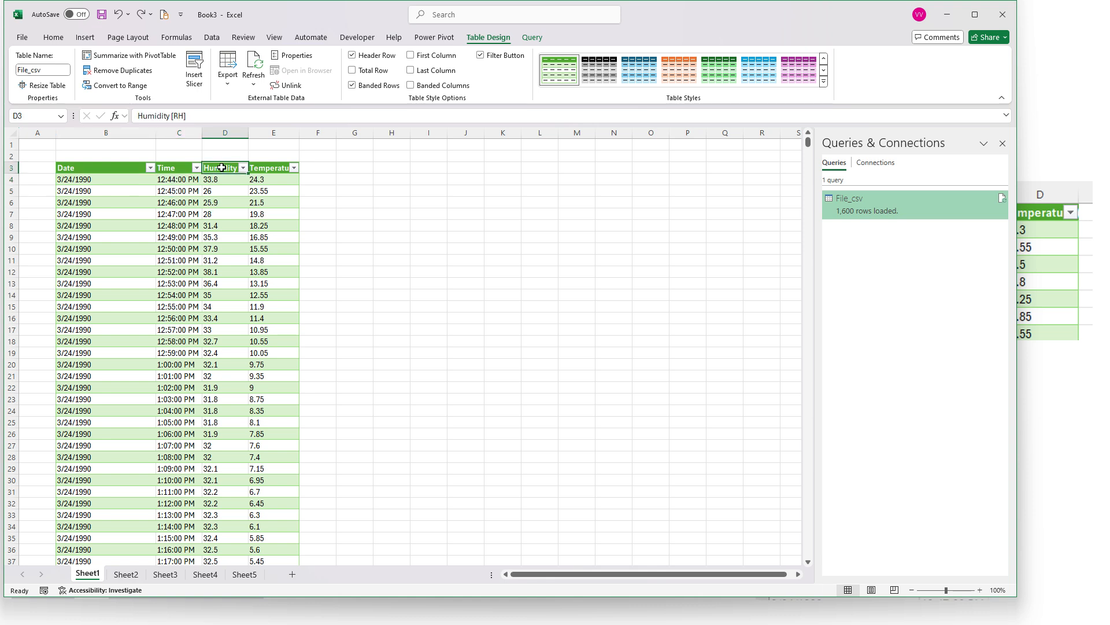
{"action": "right_click", "coordinate": [222, 168]}
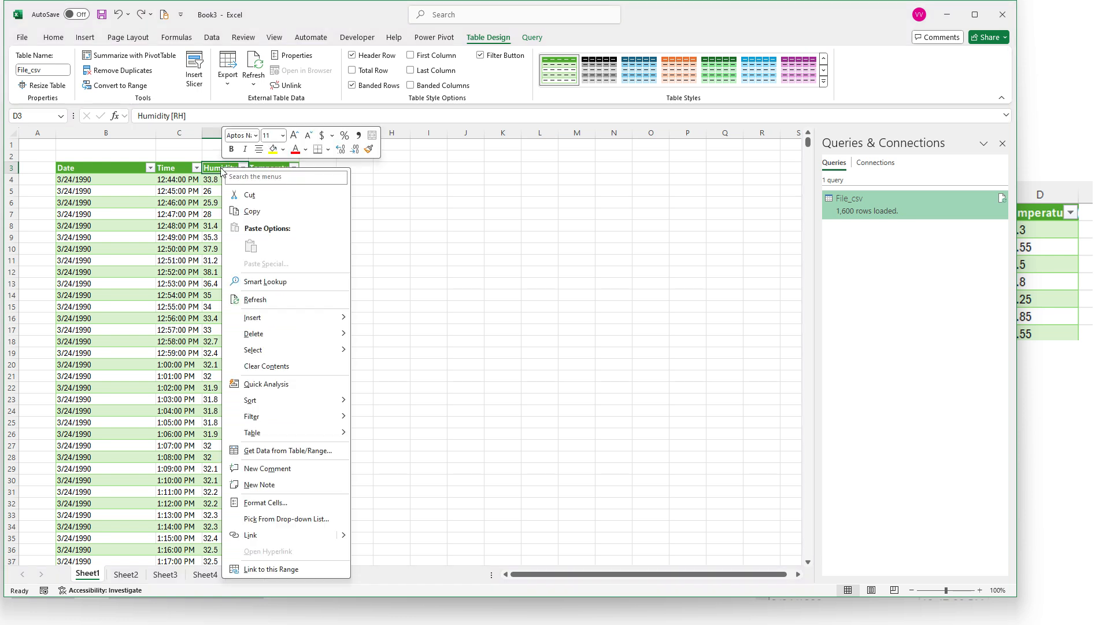
{"action": "mouse_move", "coordinate": [323, 322]}
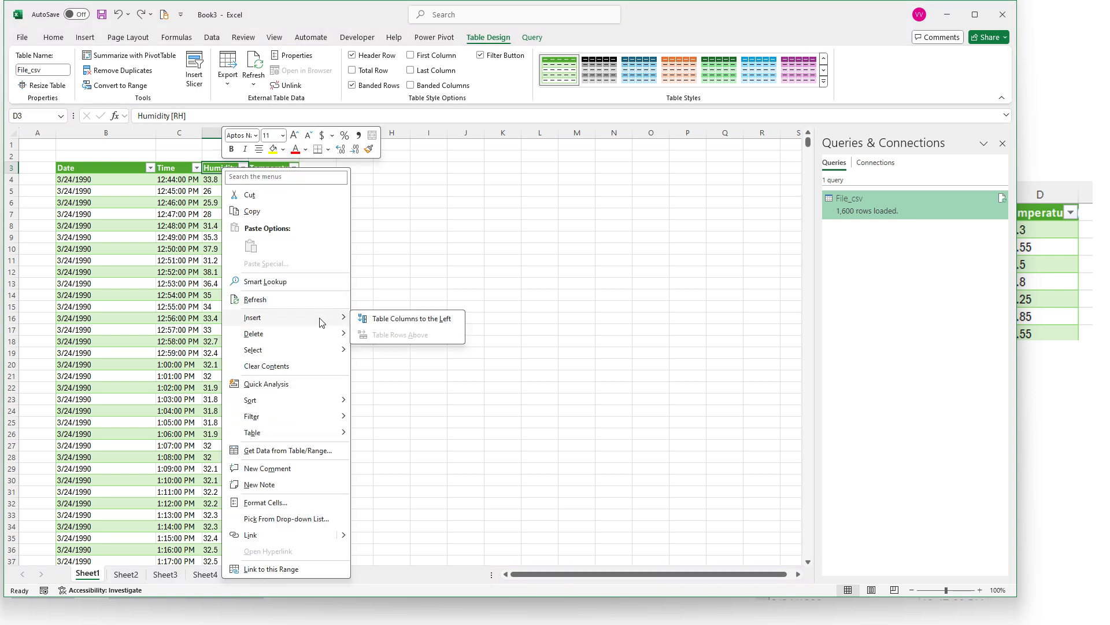
{"action": "left_click", "coordinate": [398, 326]}
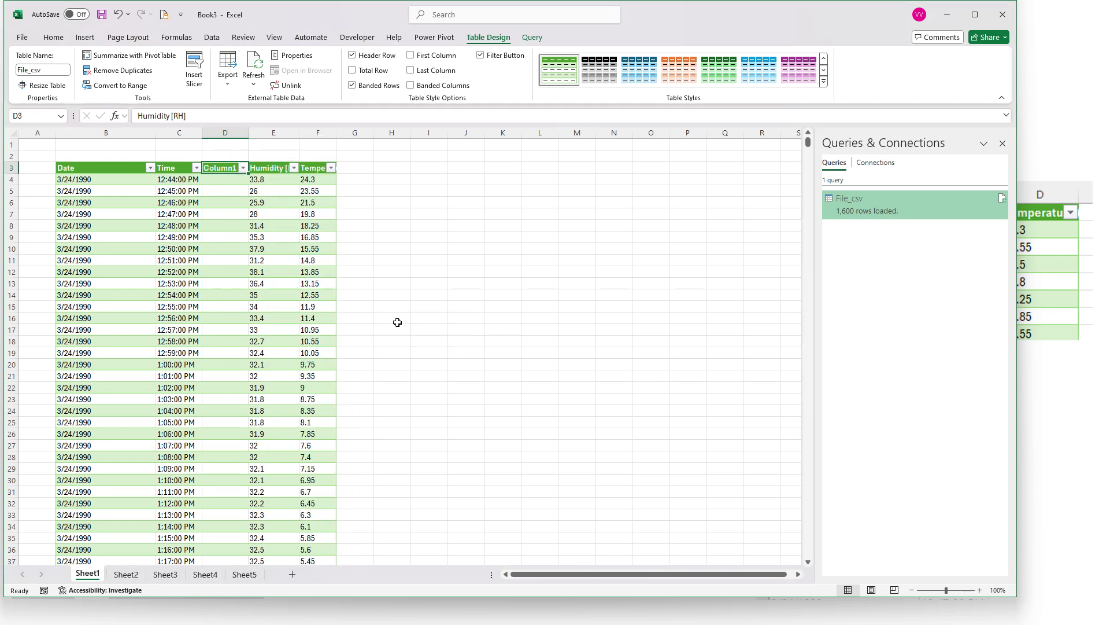
{"action": "left_click", "coordinate": [229, 179]}
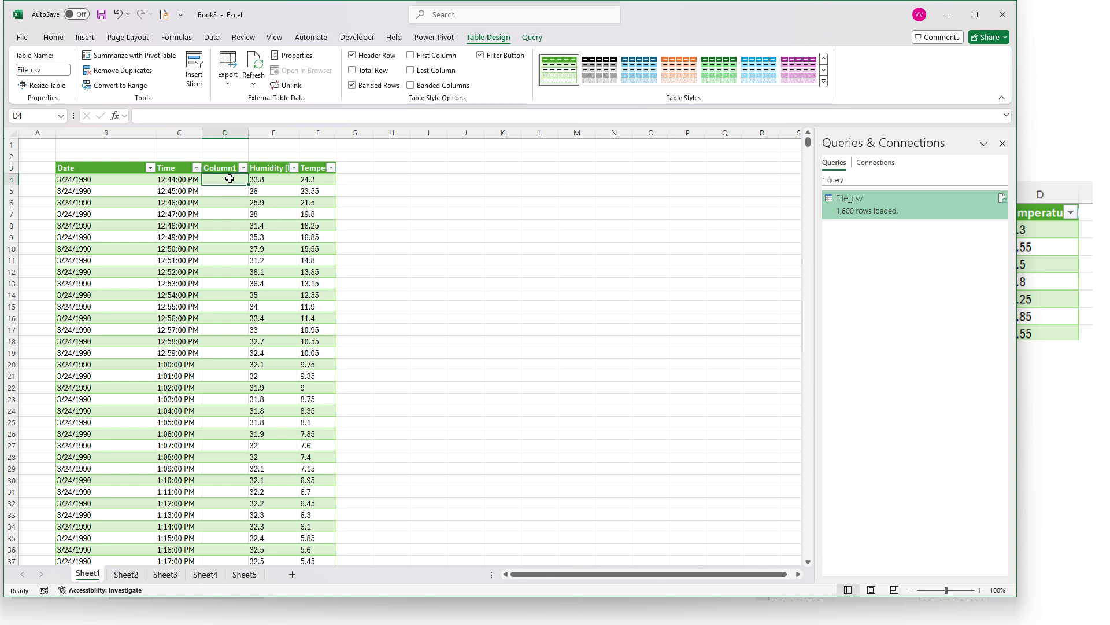
Rename the header of the new column between Time and Humidity to "Time[min]"
{"action": "left_click", "coordinate": [214, 168]}
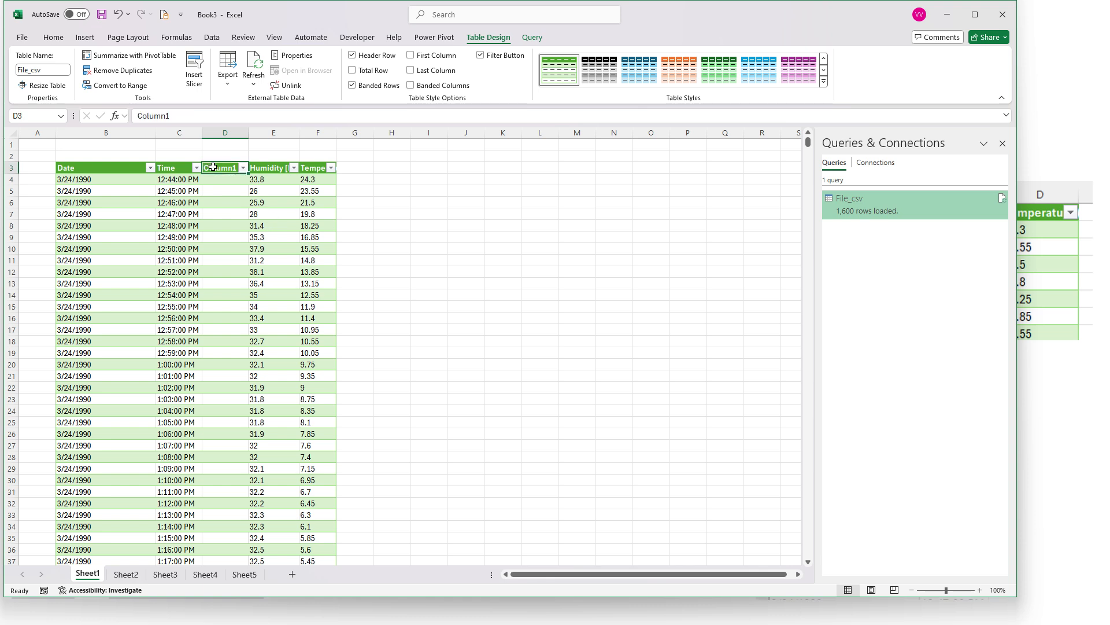
{"action": "type", "text": "Time[min"}
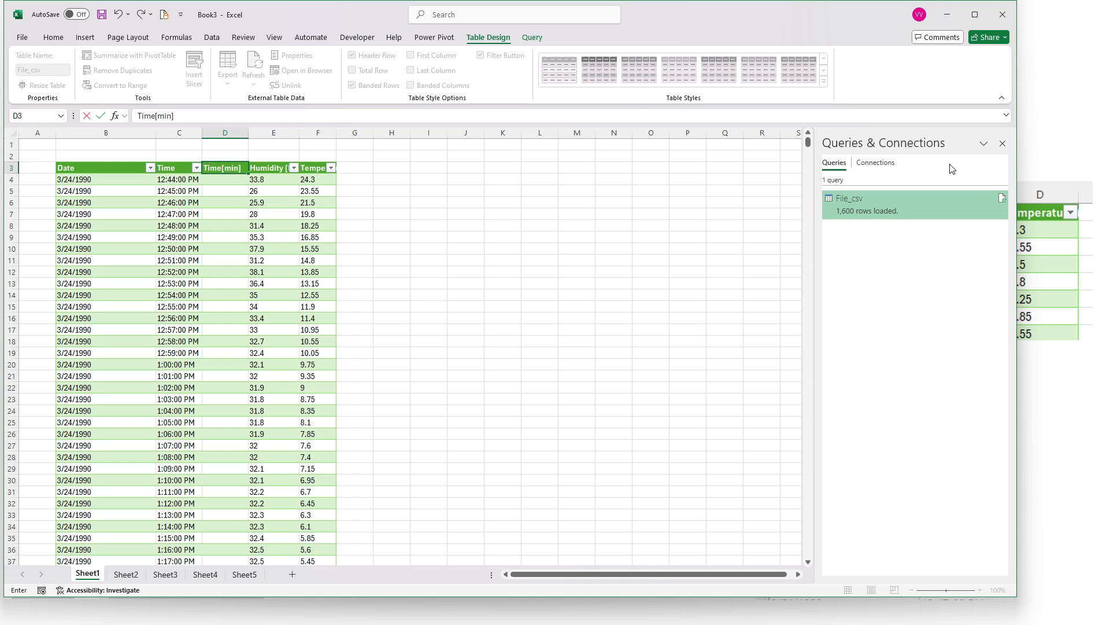
{"action": "key", "text": "Return"}
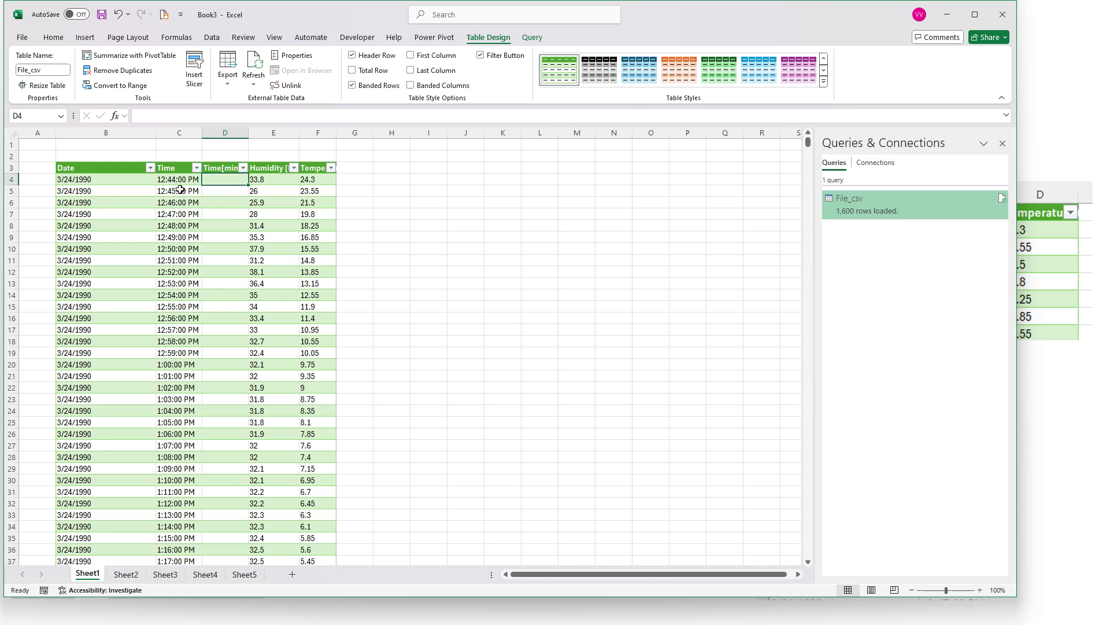
Enter 0 and 1 in the first two Time[min] cells and fill the series down to the table's last row
{"action": "left_click_drag", "start_coordinate": [179, 184], "coordinate": [172, 393]}
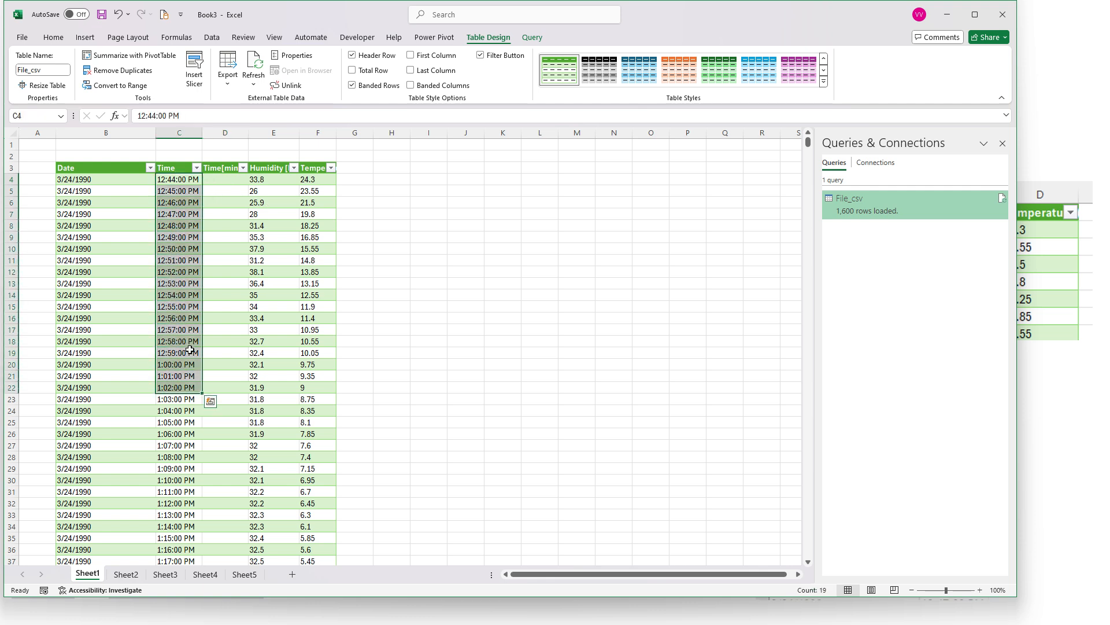
{"action": "left_click", "coordinate": [227, 180]}
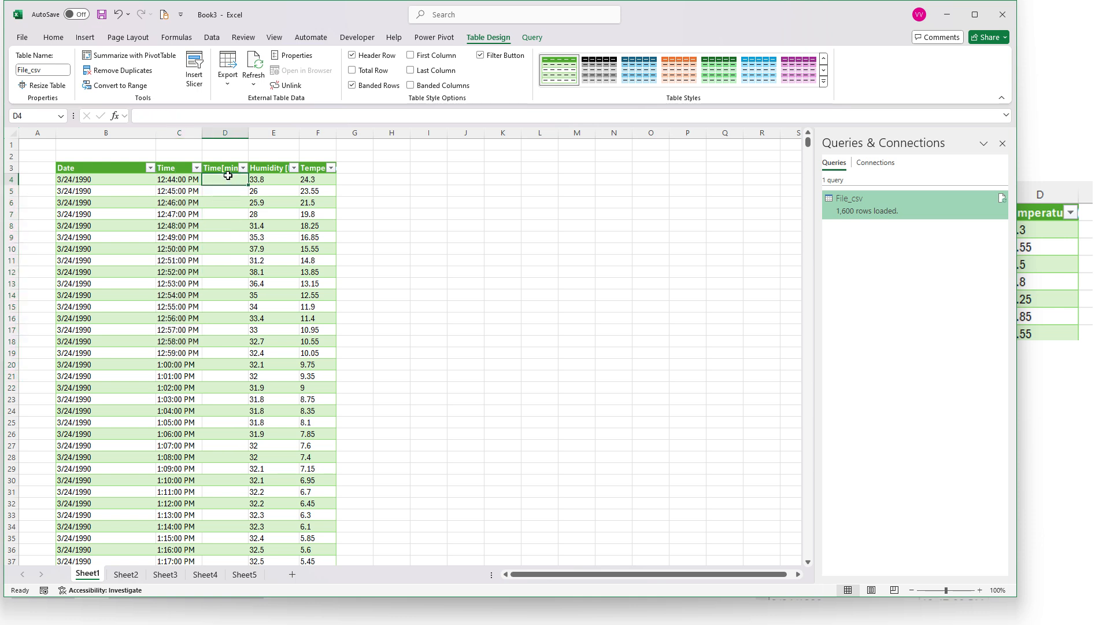
{"action": "type", "text": "0"}
{"action": "key", "text": "Return"}
{"action": "type", "text": "1"}
{"action": "key", "text": "ctrl+Return"}
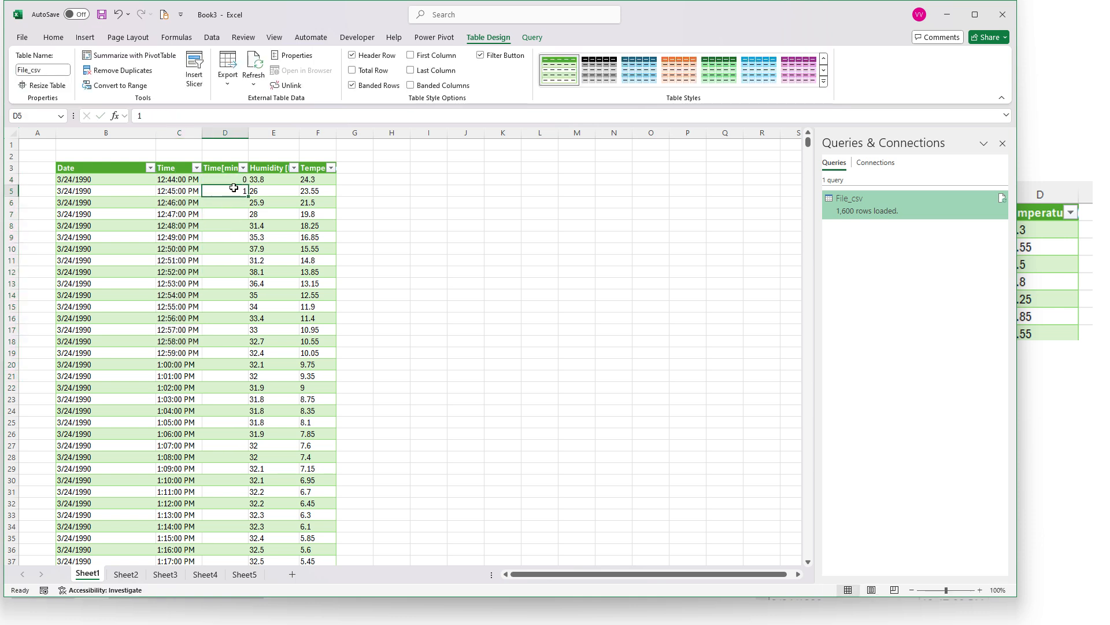
{"action": "left_click_drag", "start_coordinate": [241, 179], "coordinate": [242, 190]}
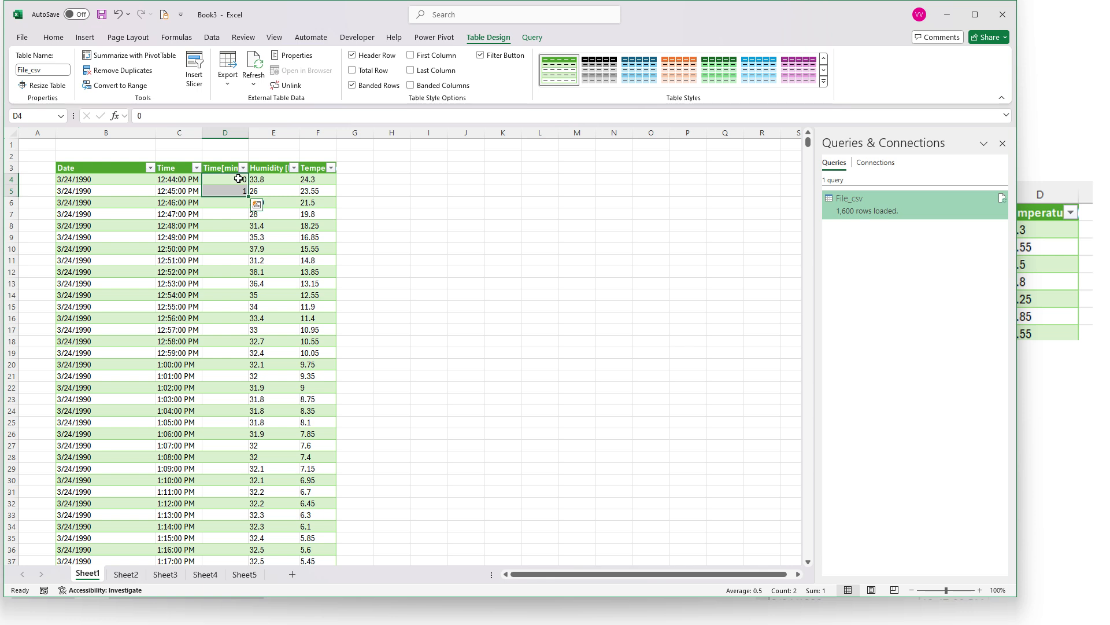
{"action": "left_click", "coordinate": [234, 179]}
{"action": "left_click_drag", "start_coordinate": [238, 179], "coordinate": [245, 192]}
{"action": "double_click", "coordinate": [250, 198]}
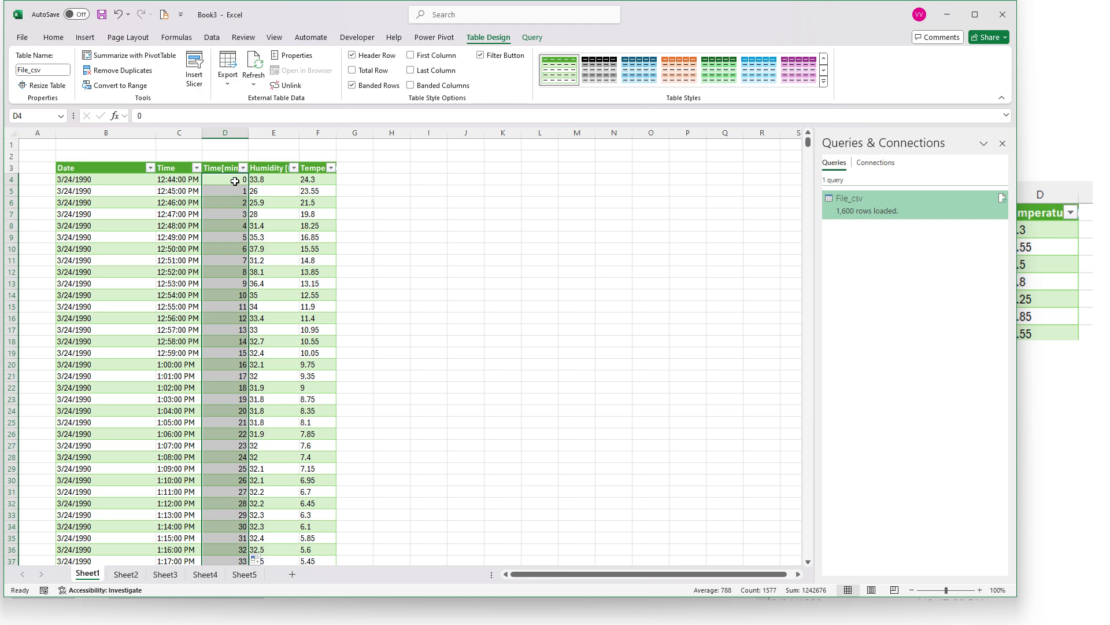
Look through the filled Time[min] values and compare them with the clock times in the Time column
{"action": "left_click_drag", "start_coordinate": [237, 180], "coordinate": [255, 539]}
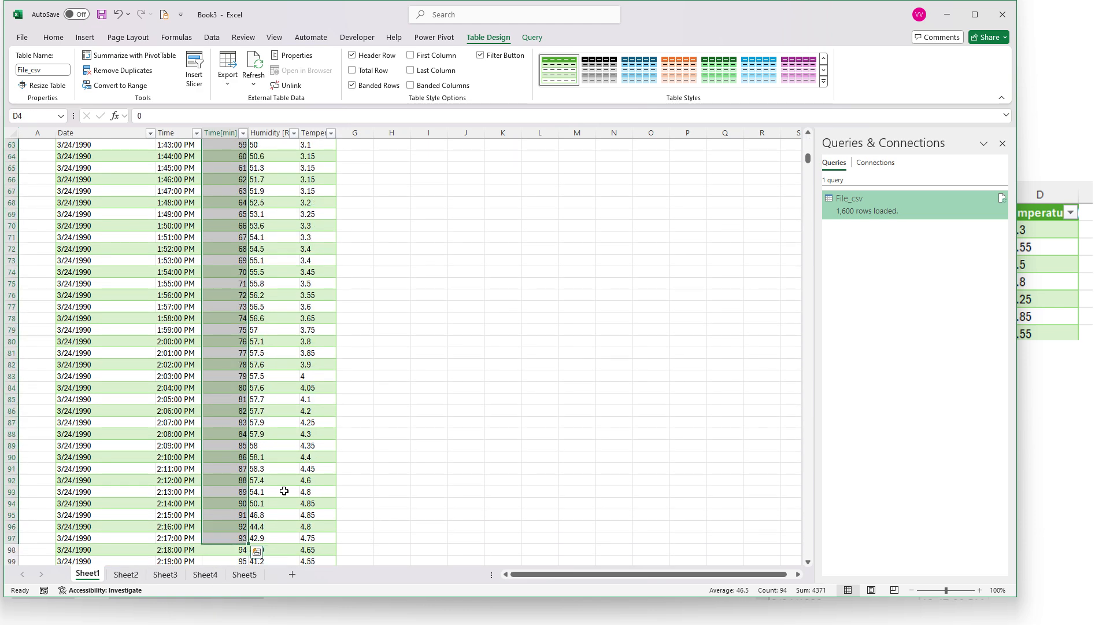
{"action": "left_click_drag", "start_coordinate": [808, 158], "coordinate": [807, 137]}
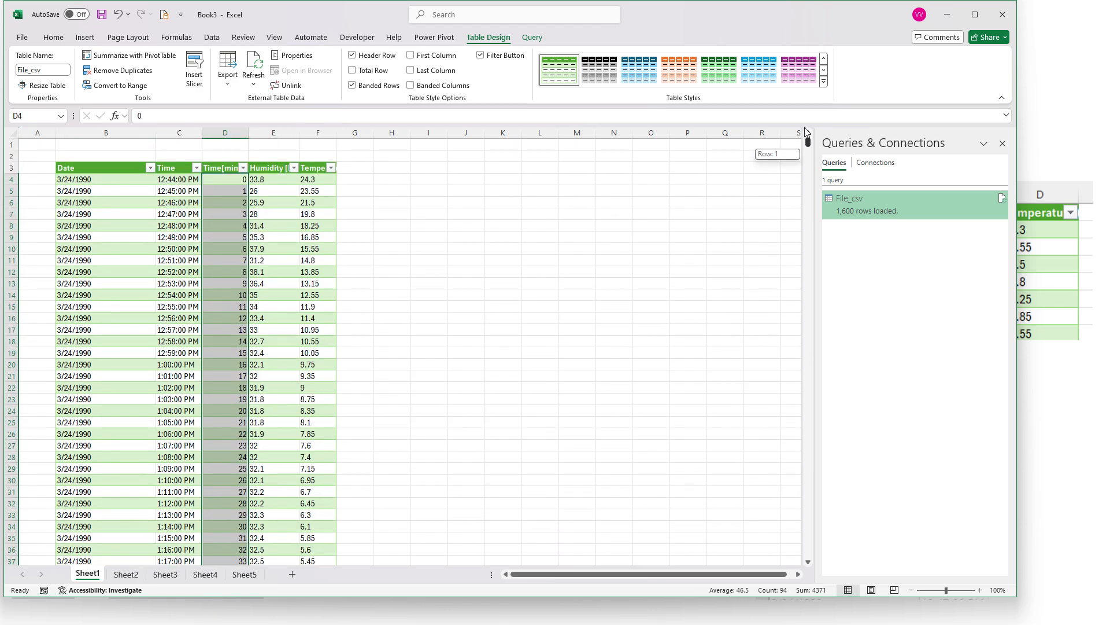
{"action": "left_click", "coordinate": [177, 180]}
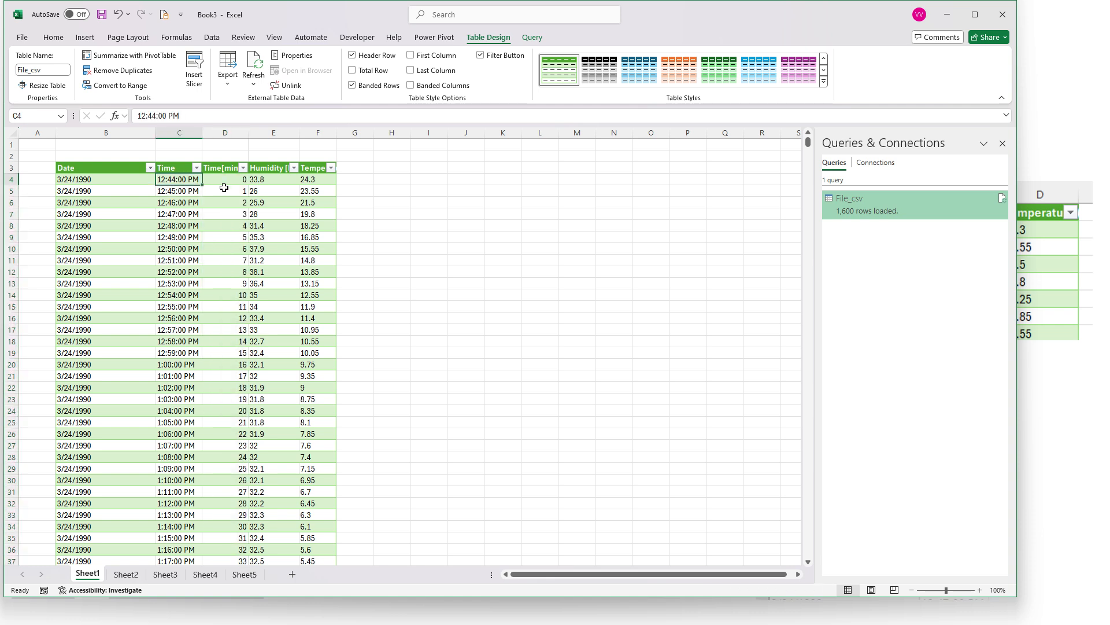
{"action": "left_click_drag", "start_coordinate": [224, 179], "coordinate": [235, 201]}
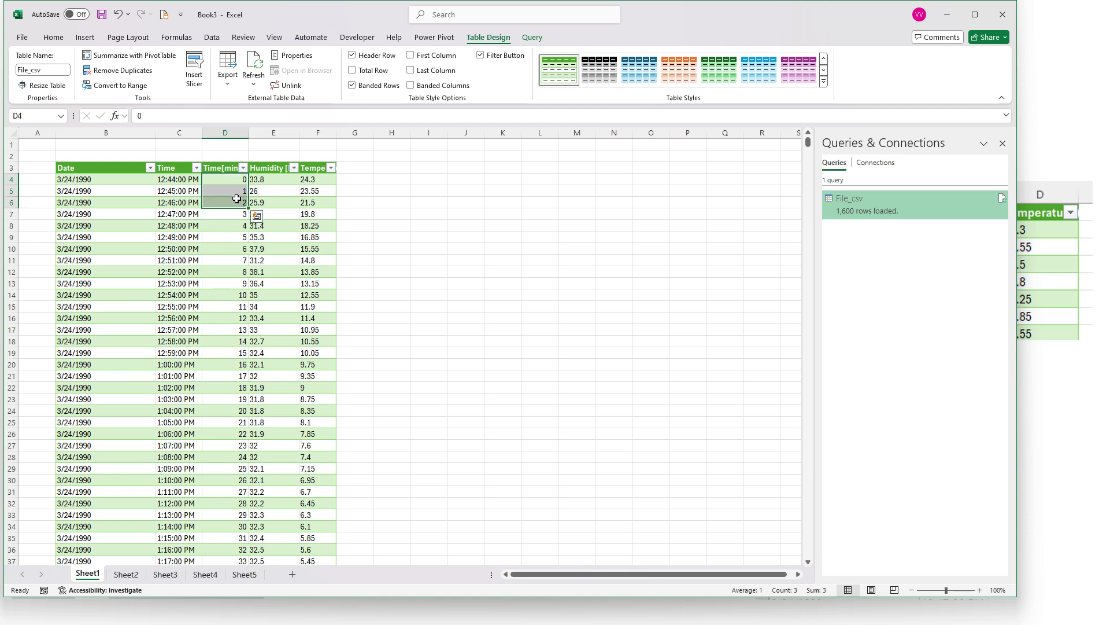
Review the sort and number filter options of the Time[min] column and compare its cells with the Temperature cells
{"action": "left_click", "coordinate": [242, 169]}
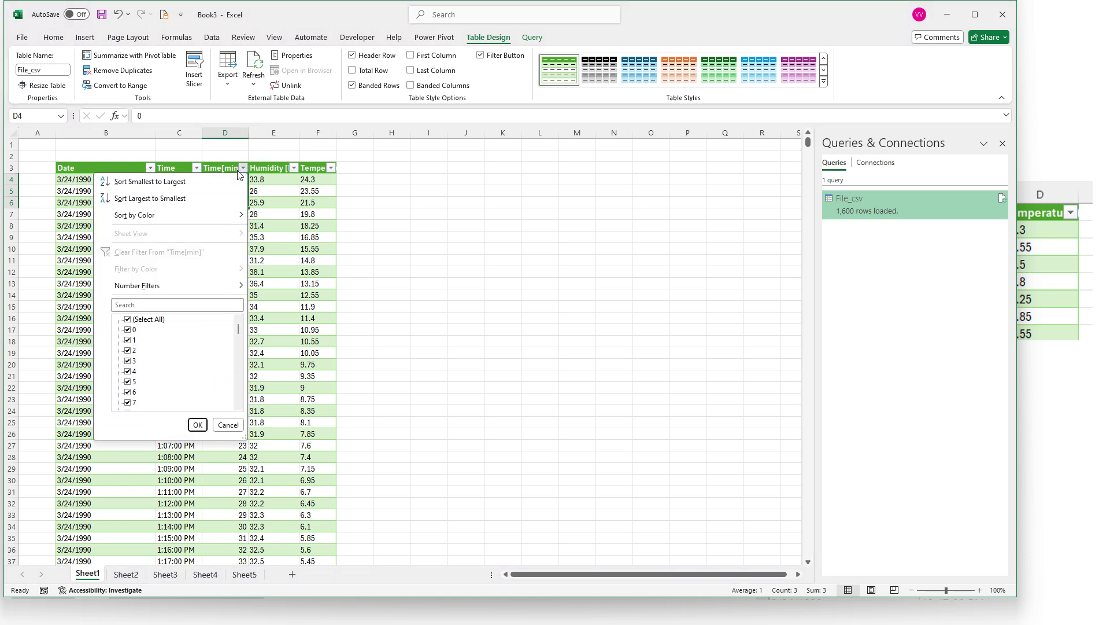
{"action": "mouse_move", "coordinate": [220, 293]}
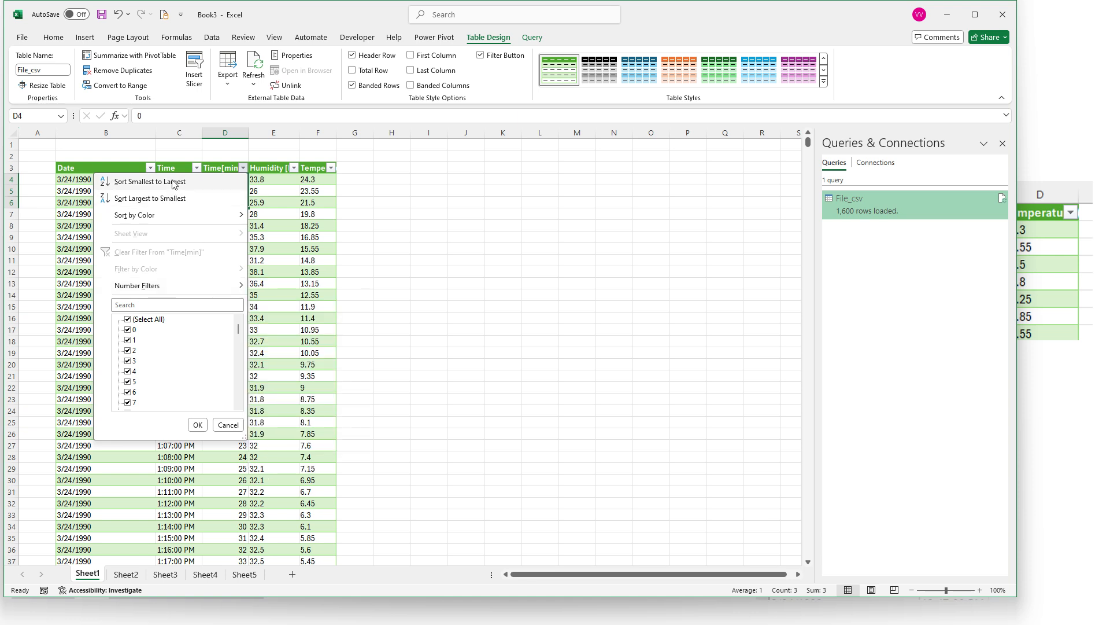
{"action": "left_click", "coordinate": [197, 424]}
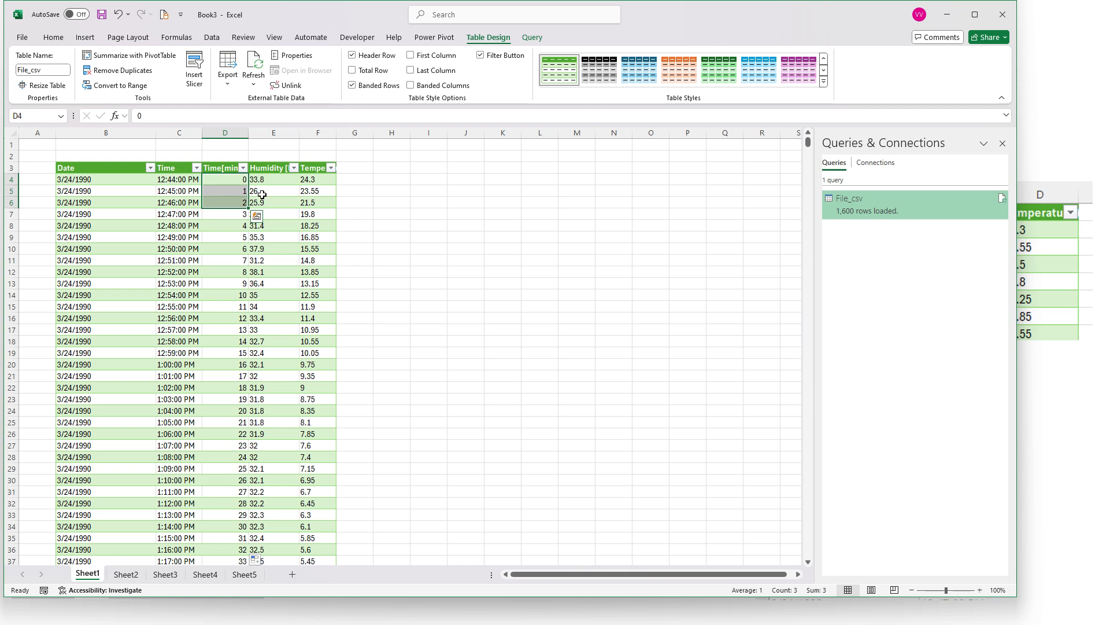
{"action": "left_click_drag", "start_coordinate": [311, 179], "coordinate": [312, 206]}
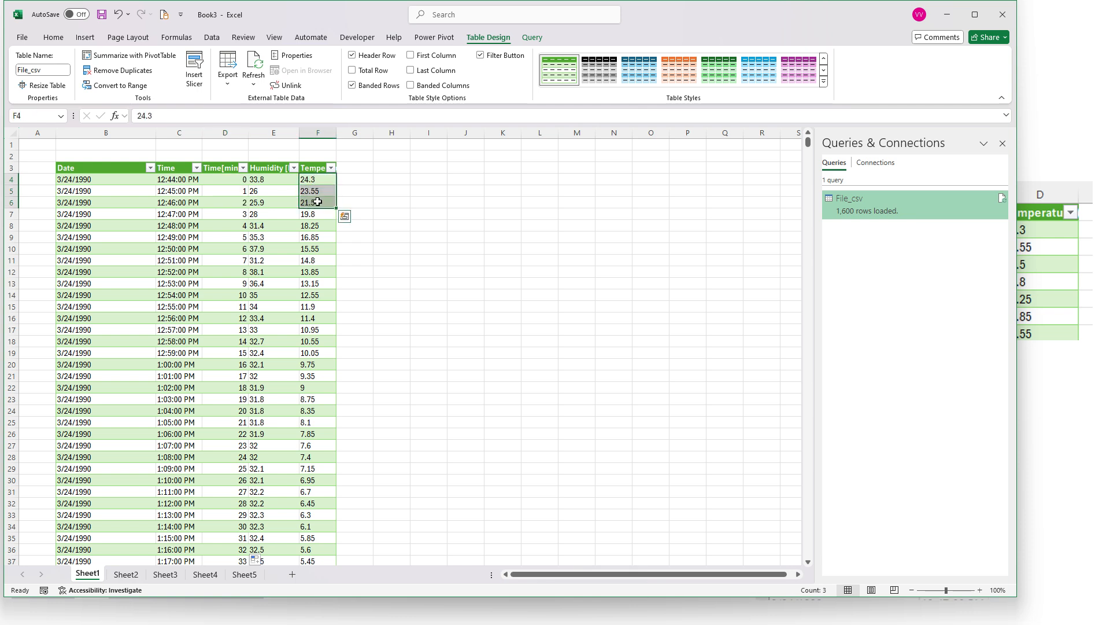
{"action": "left_click", "coordinate": [231, 182]}
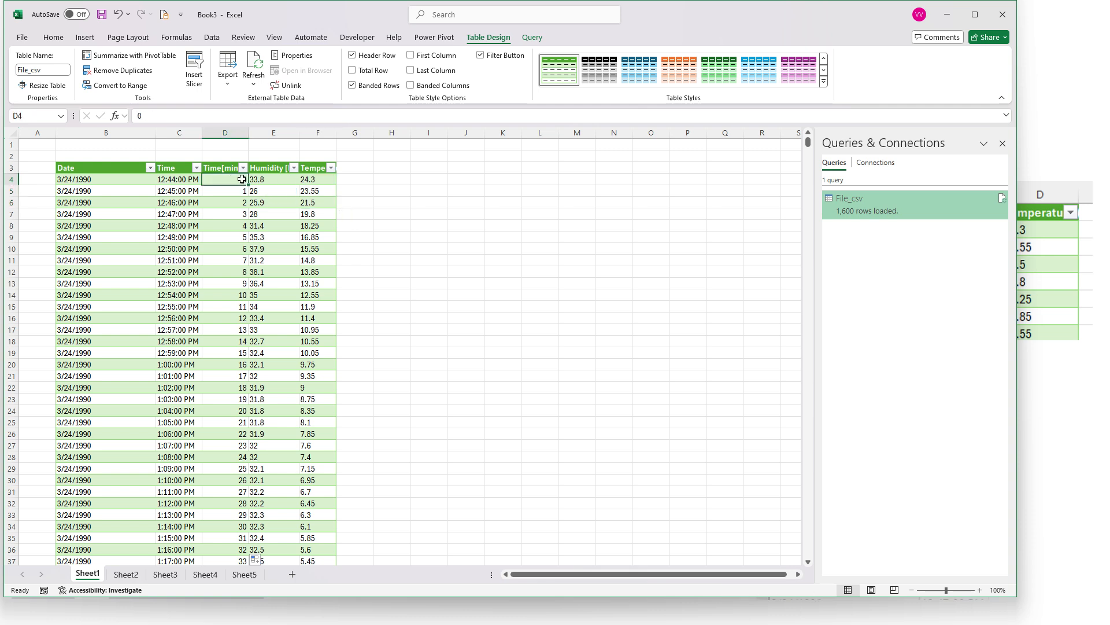
Filter the Time[min] column to values greater than or equal to 100 and look through the remaining rows
{"action": "left_click", "coordinate": [243, 169]}
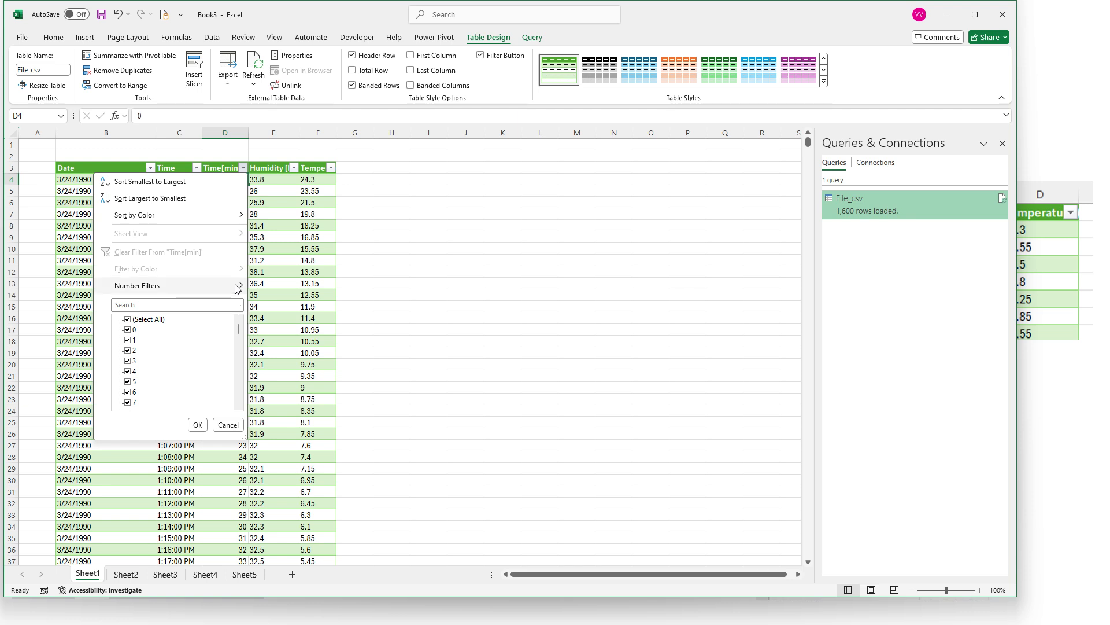
{"action": "left_click", "coordinate": [317, 342]}
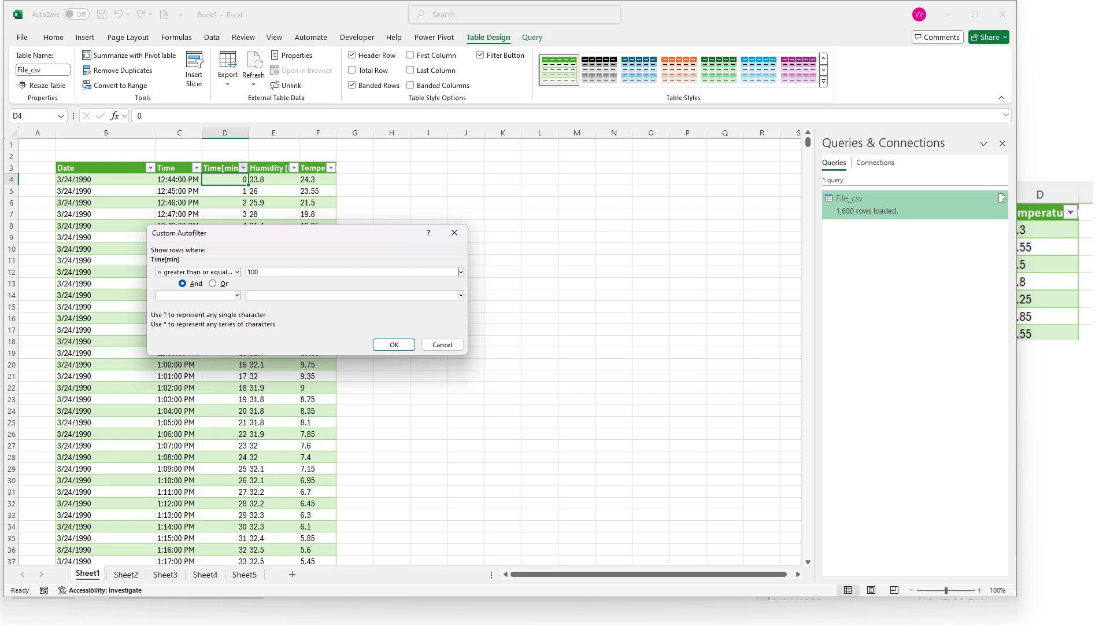
{"action": "left_click", "coordinate": [403, 345]}
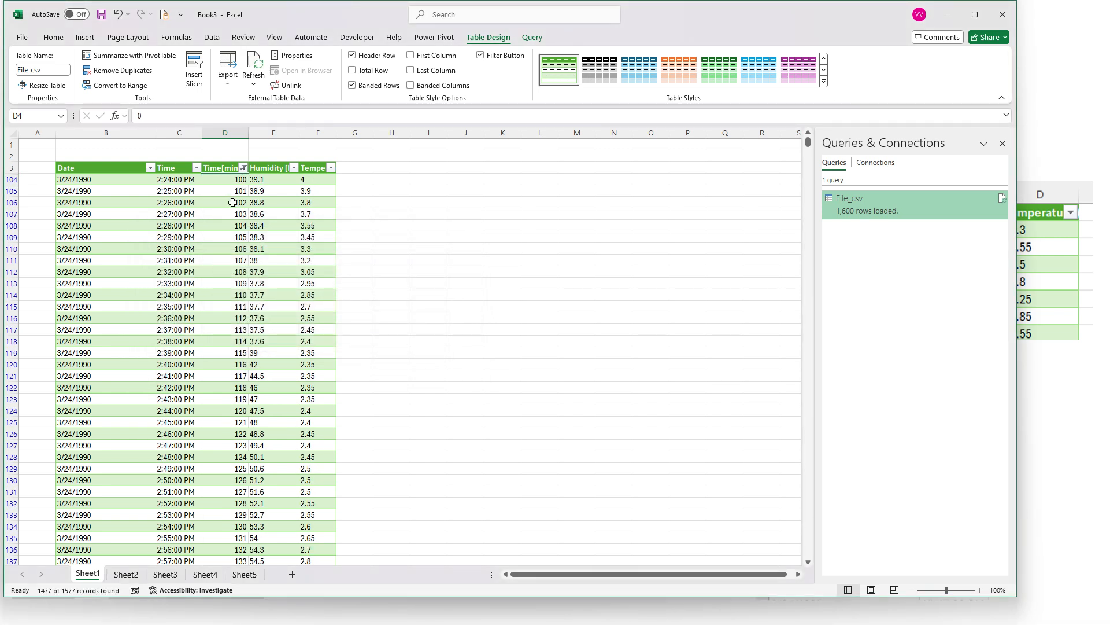
{"action": "left_click_drag", "start_coordinate": [231, 180], "coordinate": [221, 442]}
{"action": "scroll", "coordinate": [222, 443], "scroll_direction": "down", "scroll_amount": 11}
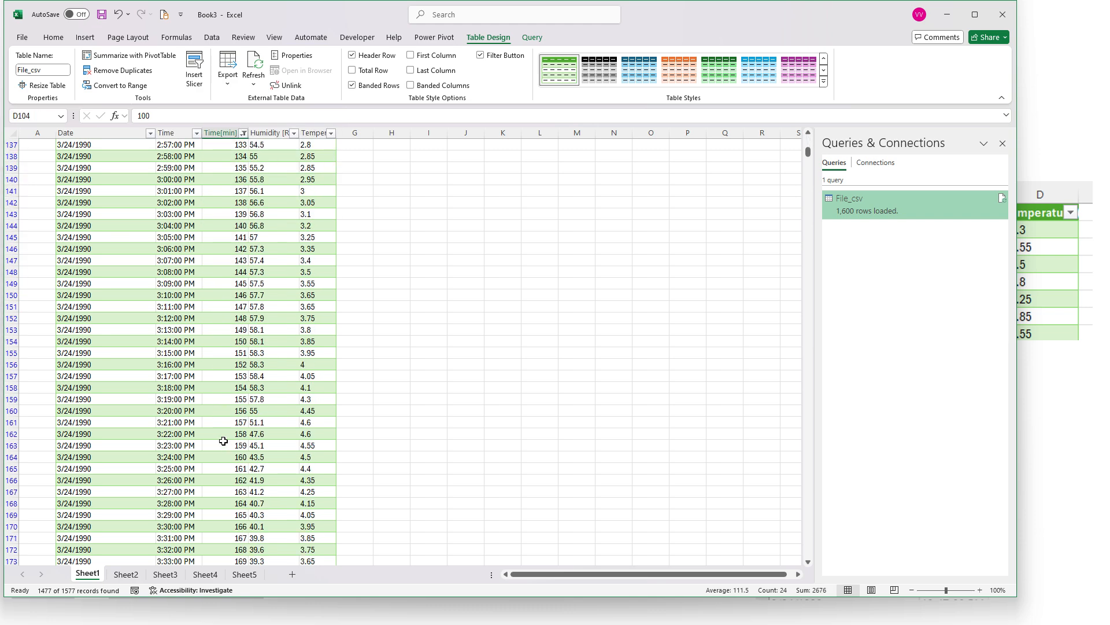
{"action": "scroll", "coordinate": [223, 441], "scroll_direction": "up", "scroll_amount": 12}
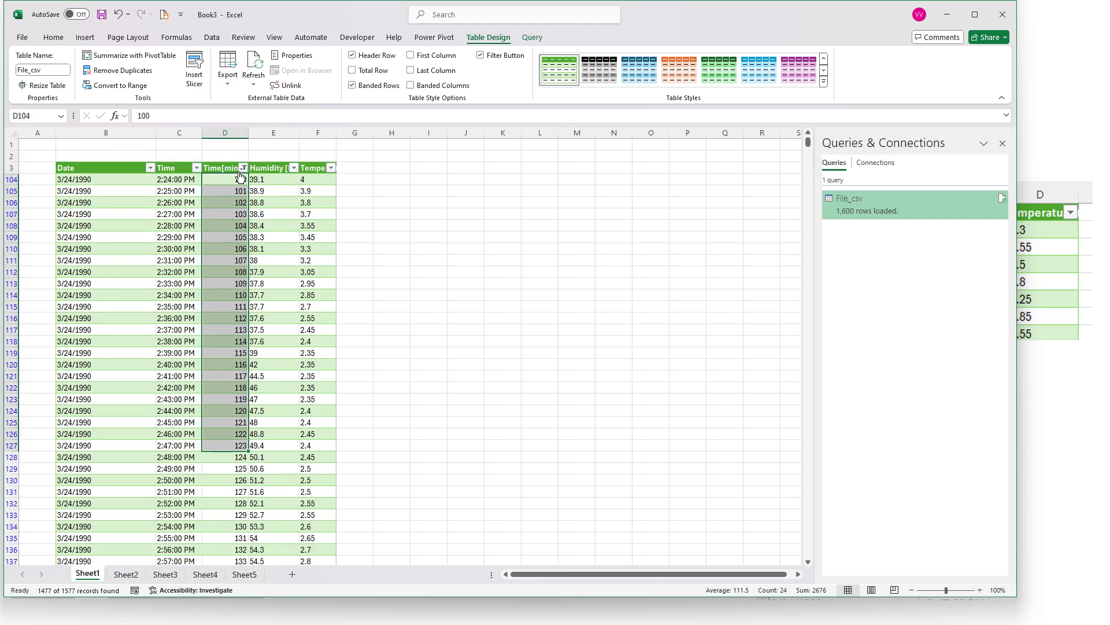
Clear the filter from the Time[min] column and select its first data cell
{"action": "left_click", "coordinate": [242, 169]}
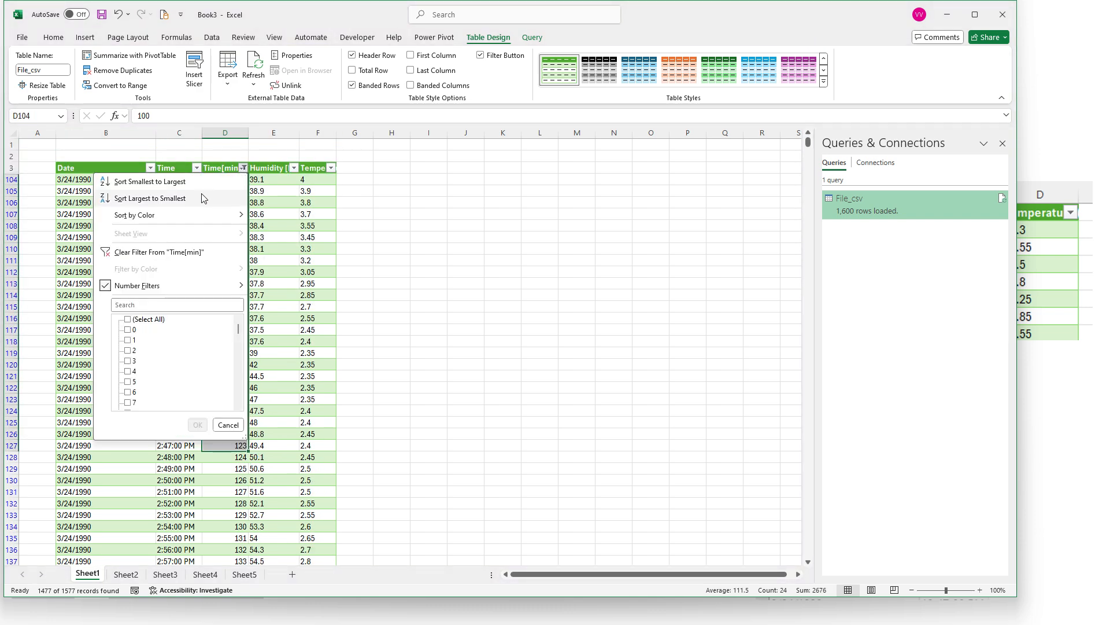
{"action": "left_click", "coordinate": [149, 254]}
{"action": "left_click", "coordinate": [230, 181]}
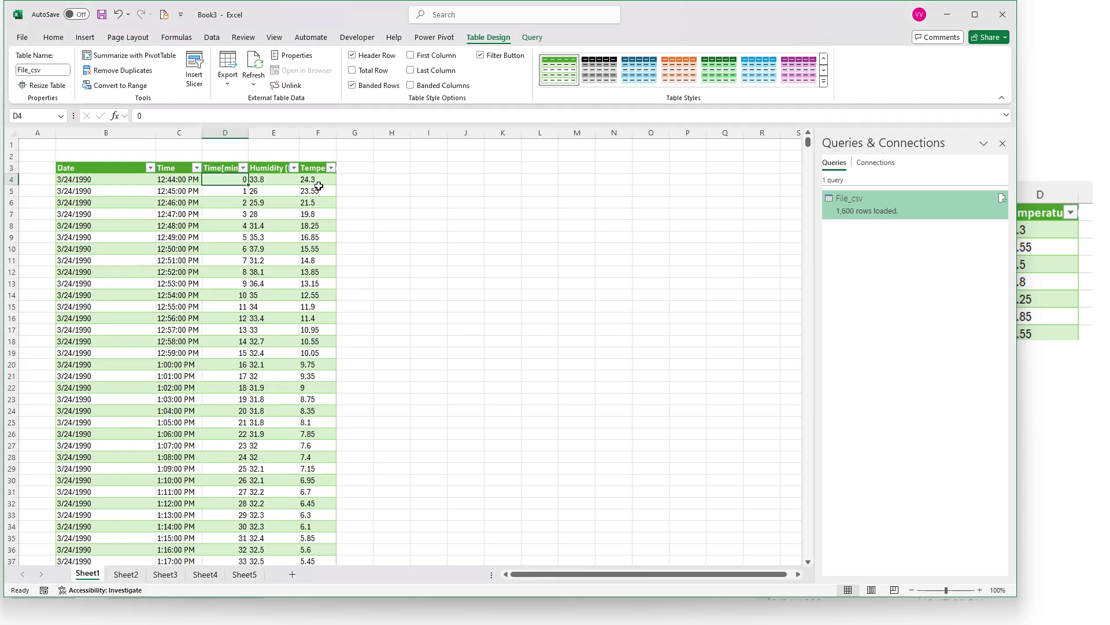
Select all Temperature values down to the last row and check which summary figures are available for them
{"action": "left_click", "coordinate": [319, 183]}
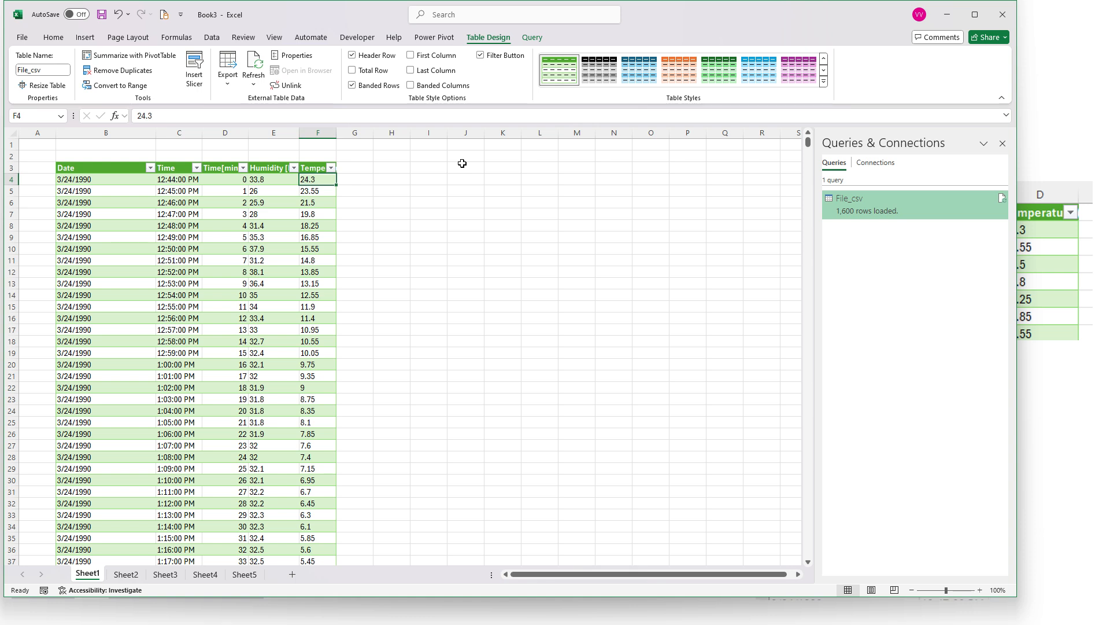
{"action": "key", "text": "ctrl+shift+Down"}
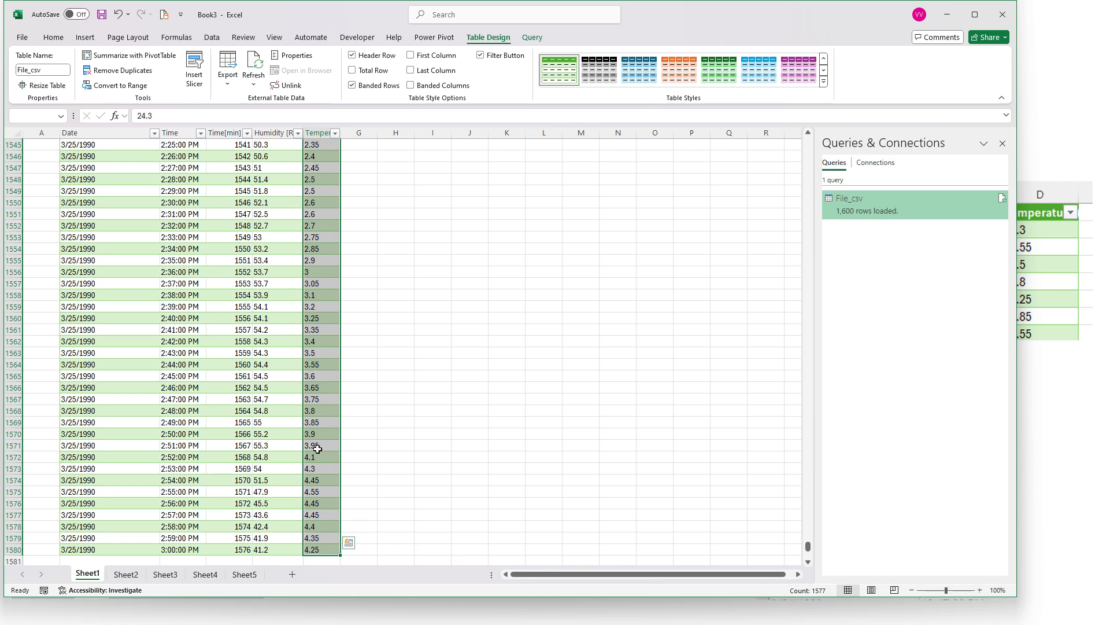
{"action": "scroll", "coordinate": [303, 454], "scroll_direction": "up", "scroll_amount": 20}
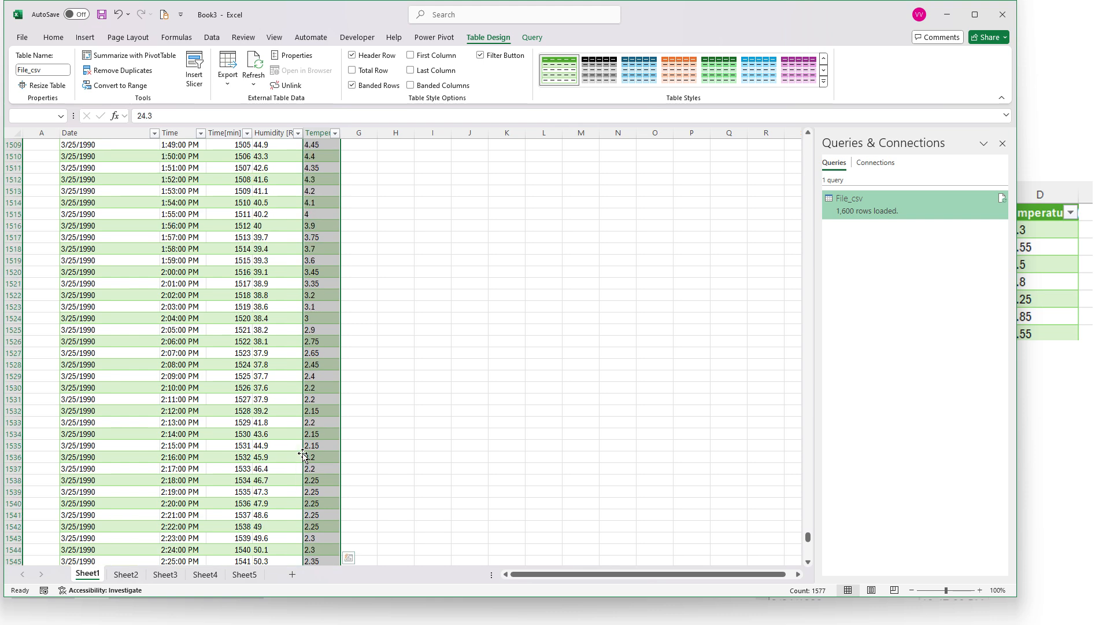
{"action": "scroll", "coordinate": [272, 423], "scroll_direction": "up", "scroll_amount": 18}
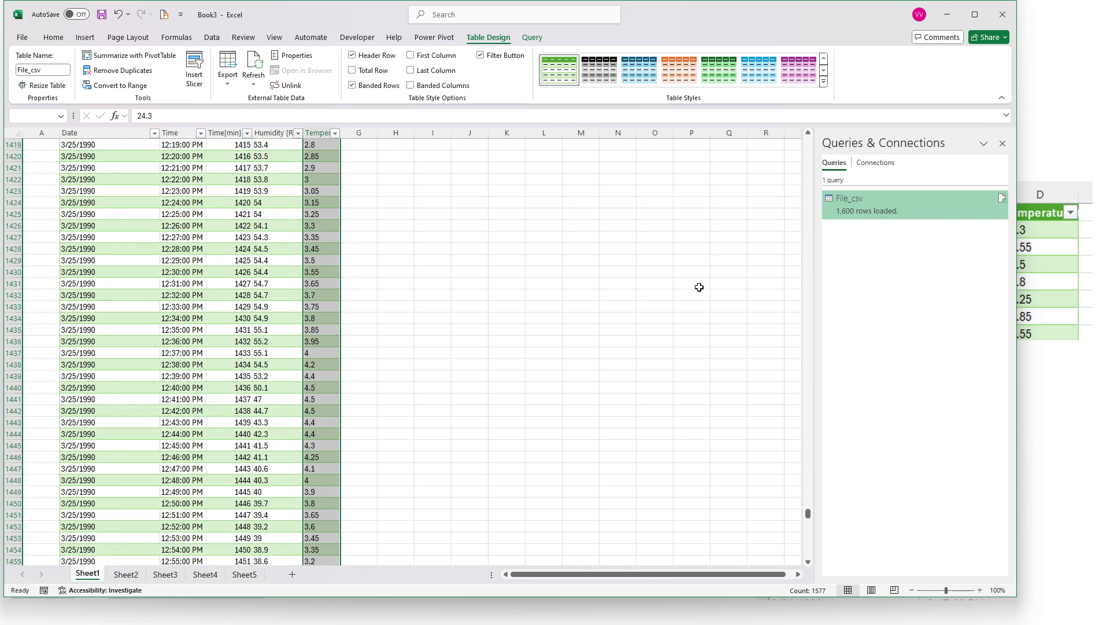
{"action": "left_click_drag", "start_coordinate": [807, 514], "coordinate": [871, 30]}
{"action": "scroll", "coordinate": [789, 255], "scroll_direction": "up", "scroll_amount": 5}
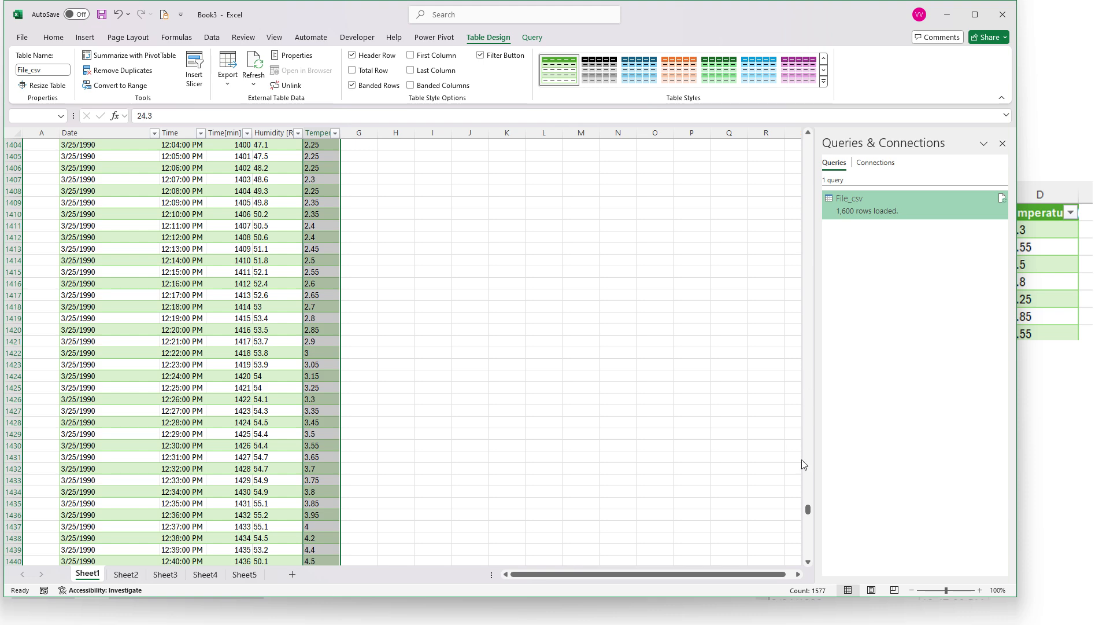
{"action": "left_click_drag", "start_coordinate": [810, 512], "coordinate": [832, 116]}
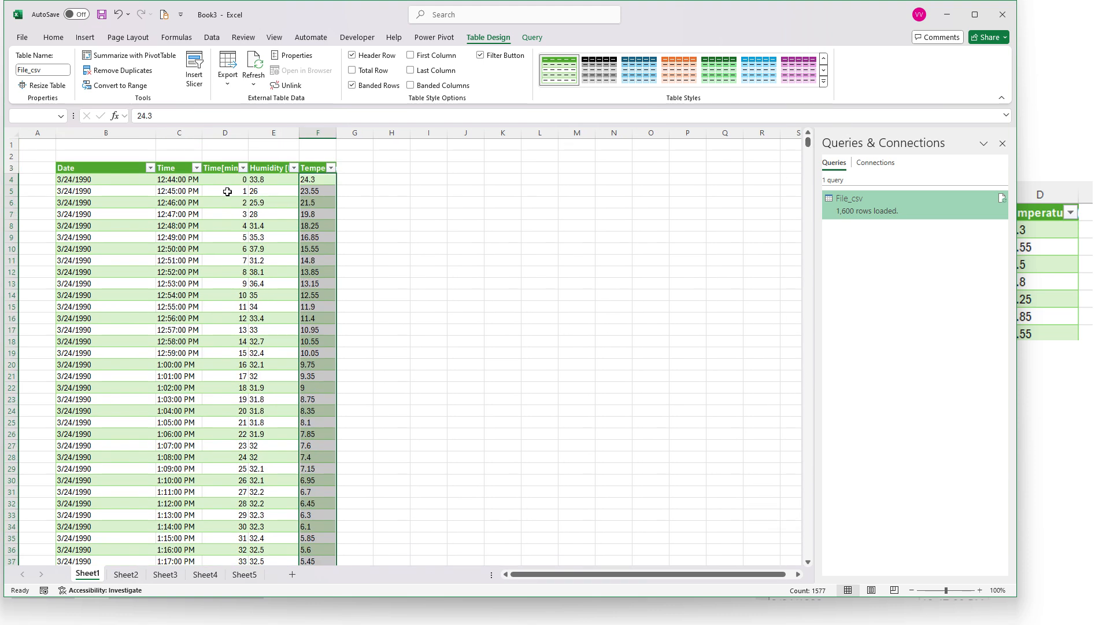
Select all Time[min] values down to the last row, check their summary figures, and return to the Humidity cells
{"action": "left_click", "coordinate": [228, 179]}
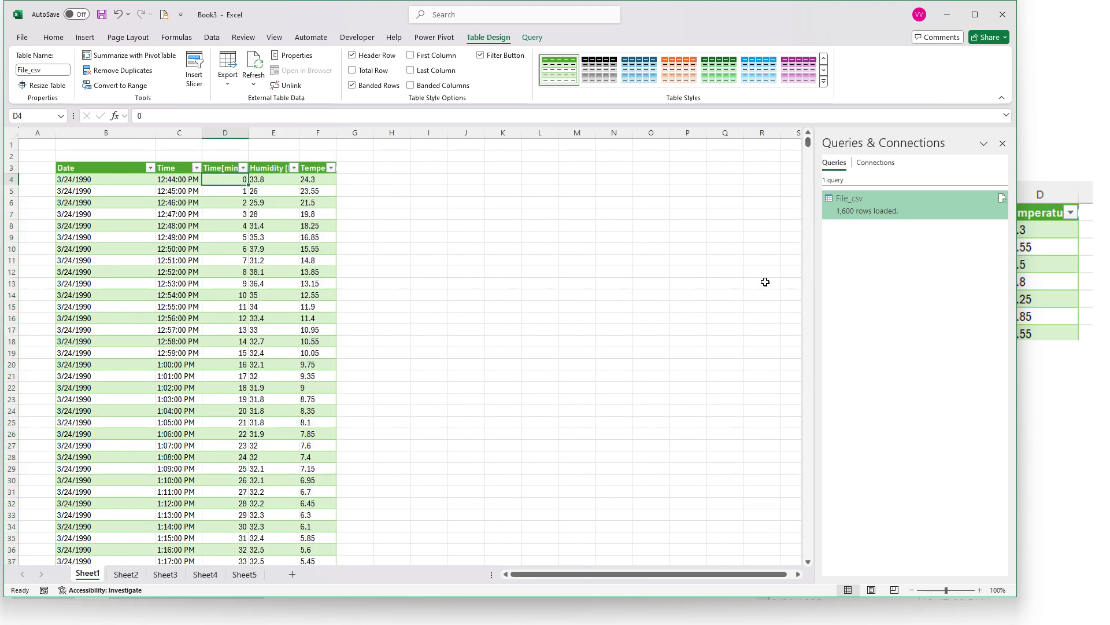
{"action": "key", "text": "ctrl+shift+Down"}
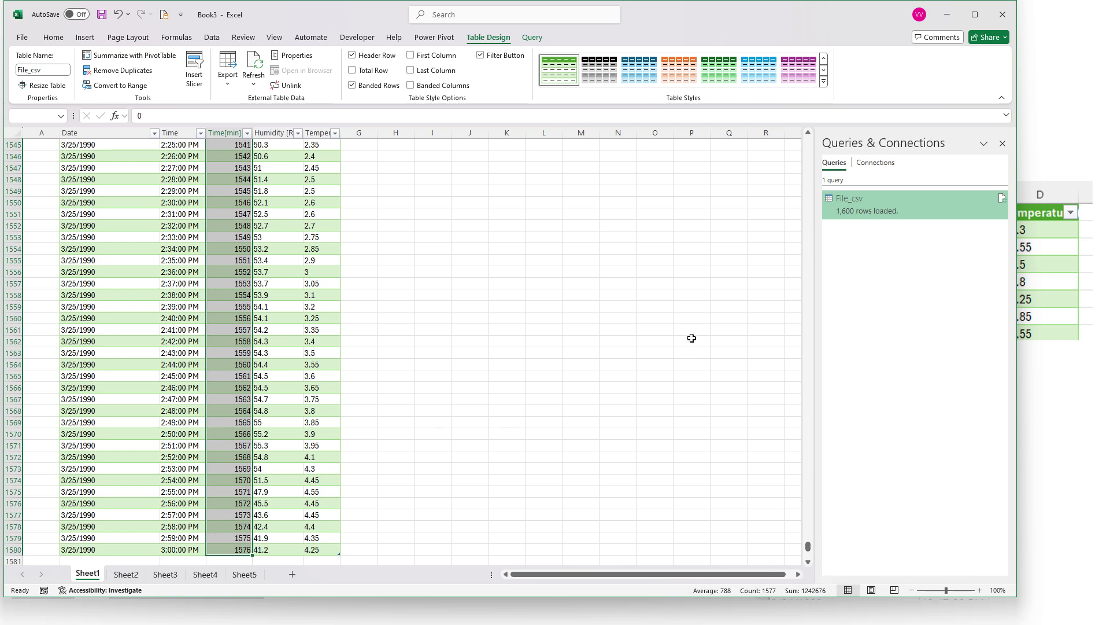
{"action": "left_click_drag", "start_coordinate": [809, 547], "coordinate": [808, 142]}
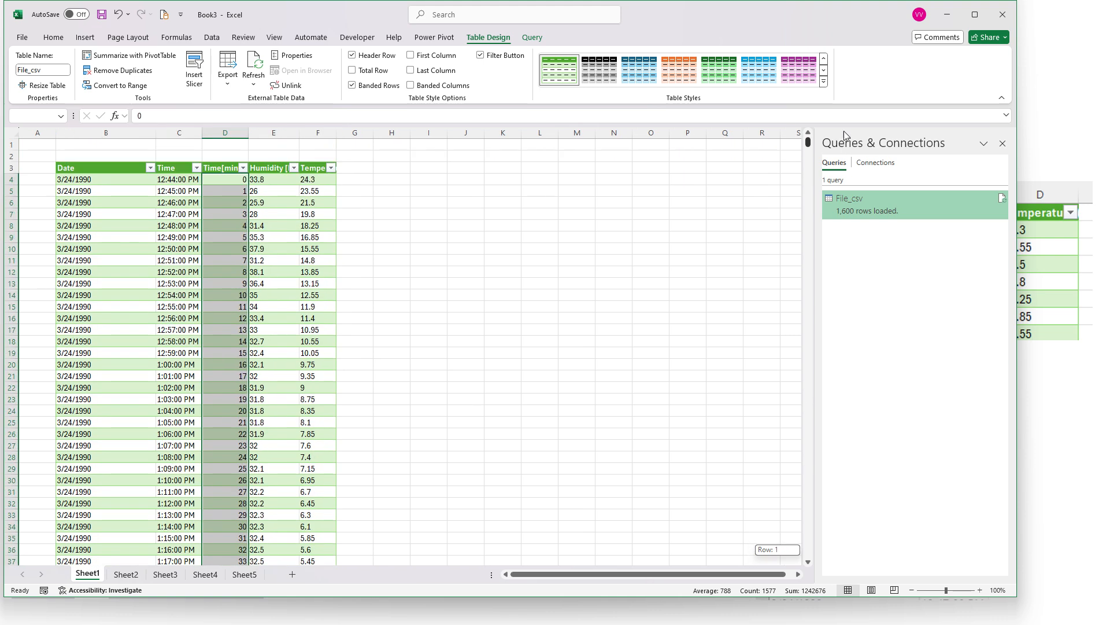
{"action": "left_click", "coordinate": [272, 183]}
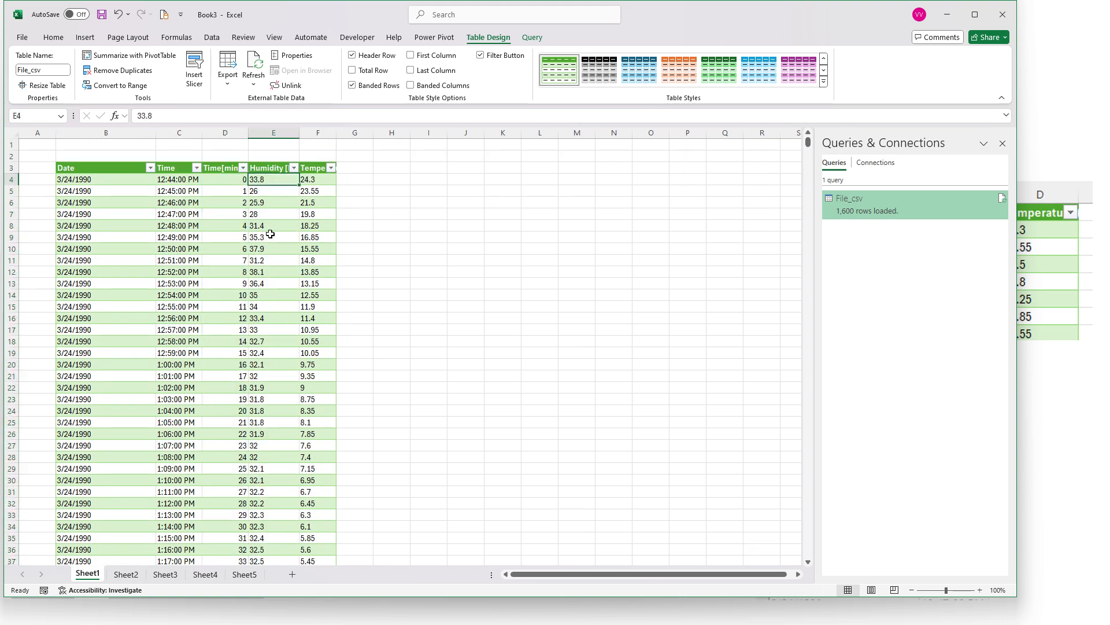
{"action": "left_click", "coordinate": [292, 224]}
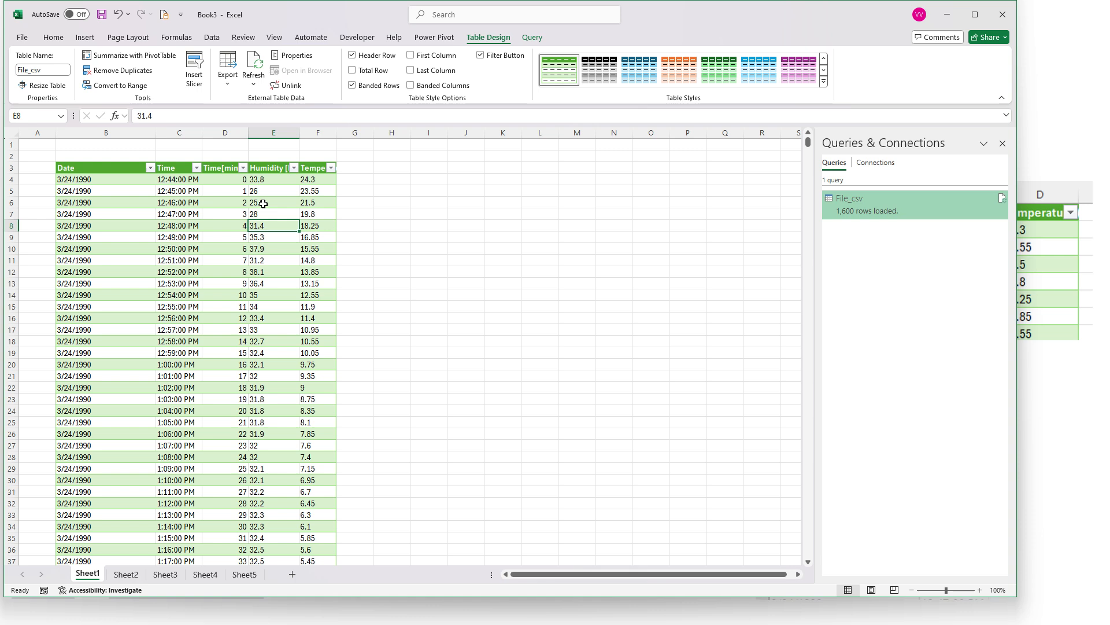
Examine the number filter choices offered for the Time[min] column without applying any
{"action": "left_click", "coordinate": [242, 167]}
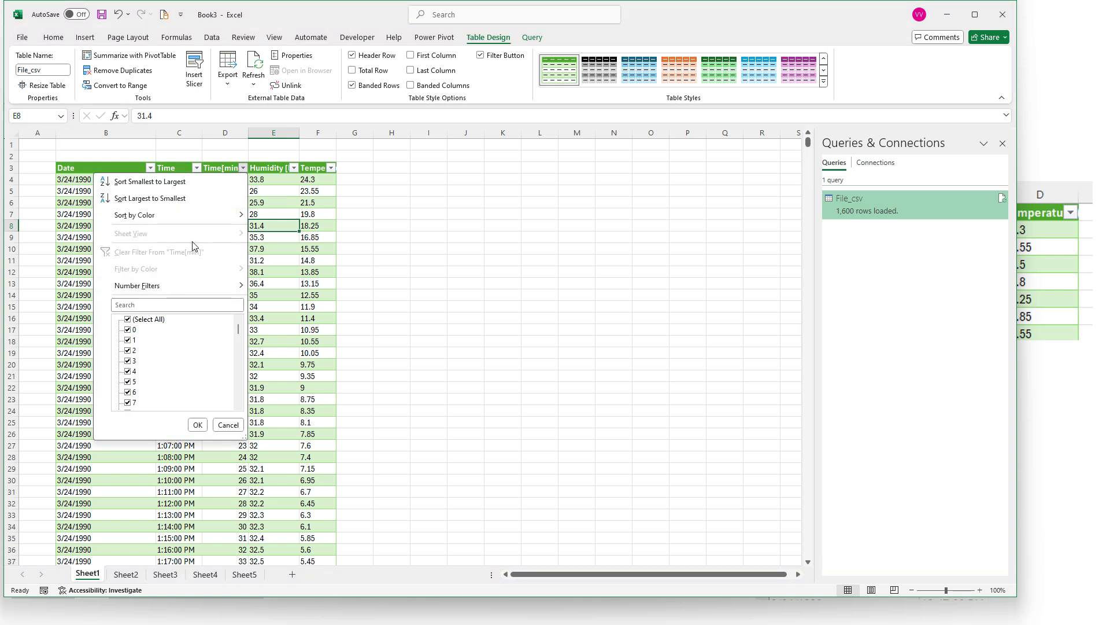
{"action": "mouse_move", "coordinate": [231, 285]}
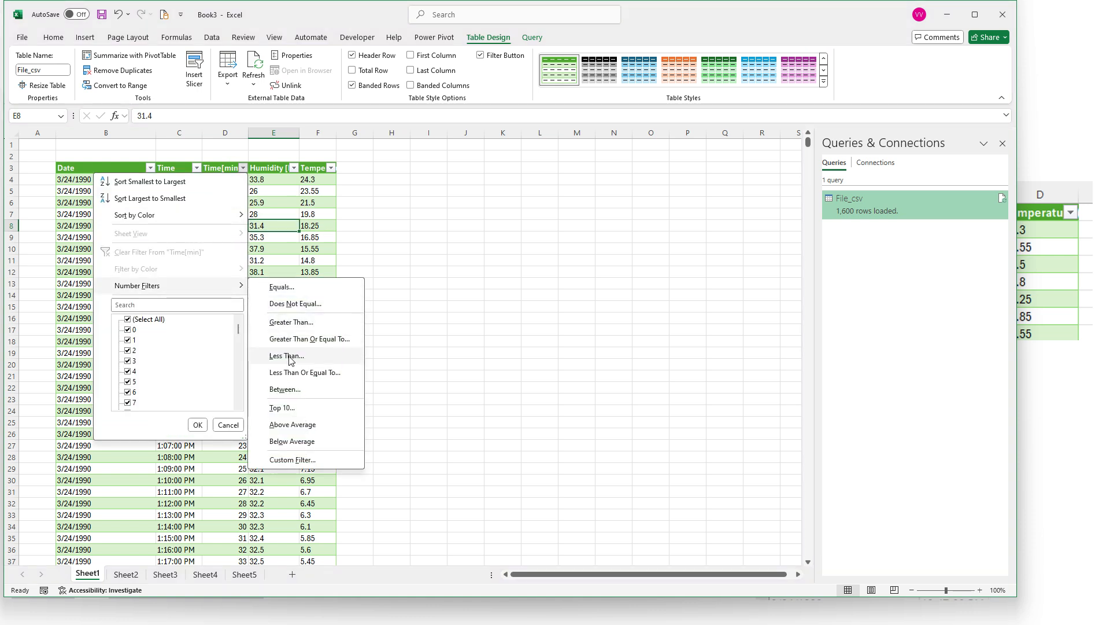
{"action": "left_click", "coordinate": [265, 236]}
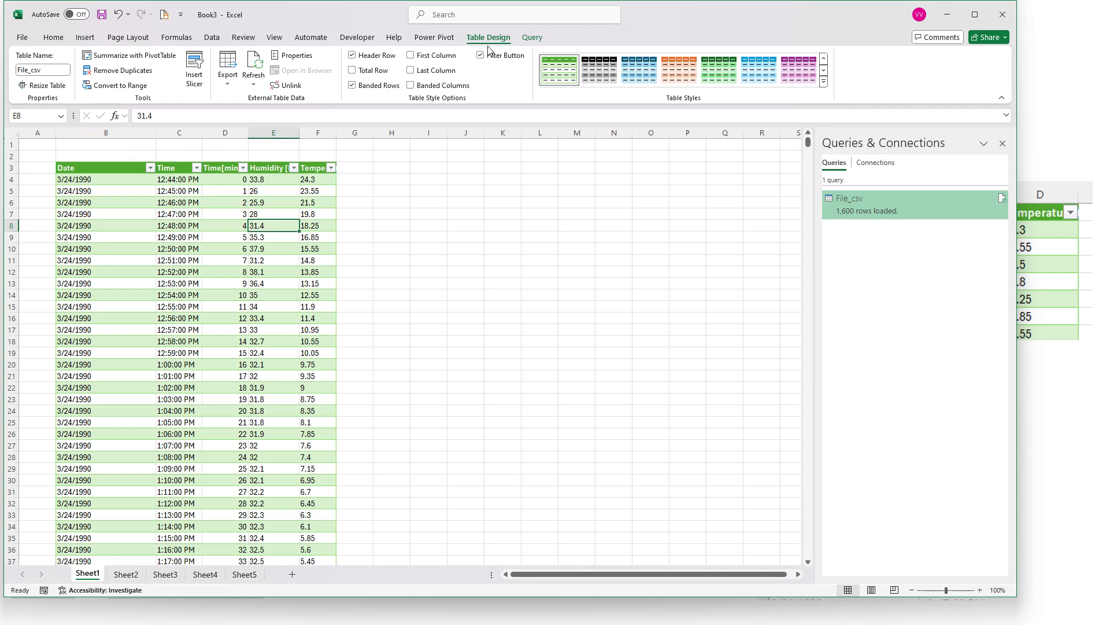
Insert a slicer for Time[min], enlarge it to about 6.06" high by 4.31" wide, and place it beside the table
{"action": "left_click", "coordinate": [194, 69]}
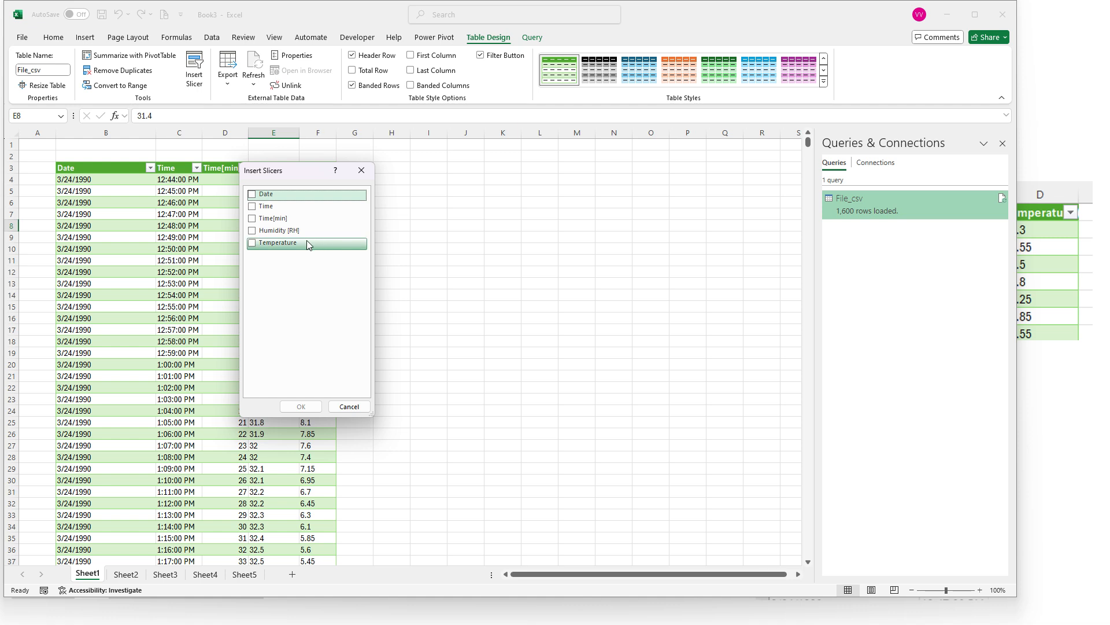
{"action": "left_click", "coordinate": [256, 220]}
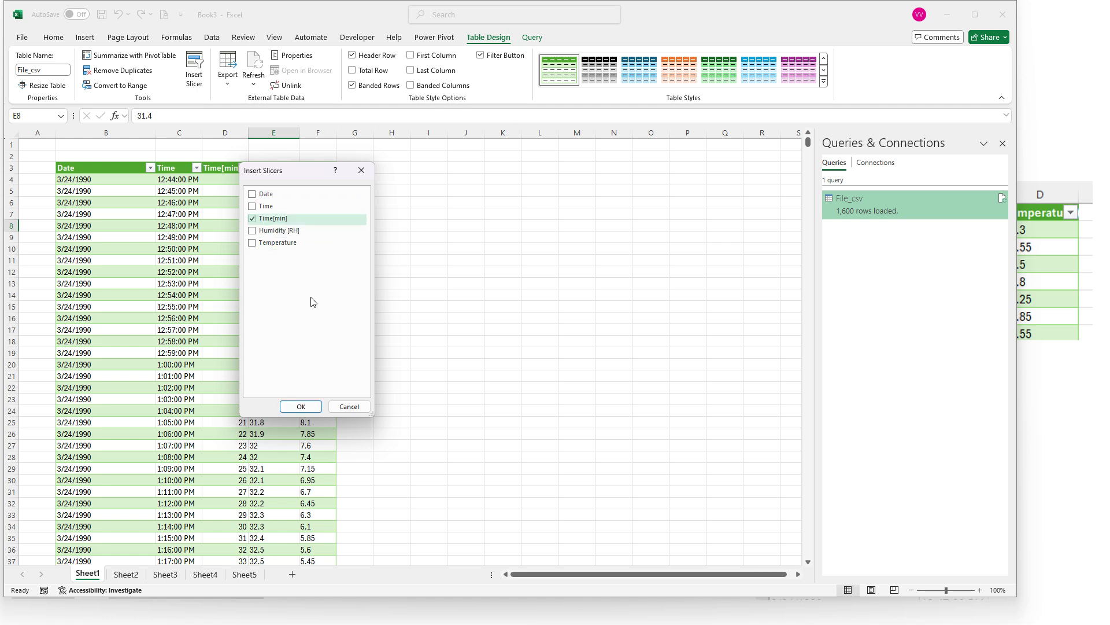
{"action": "left_click", "coordinate": [293, 408]}
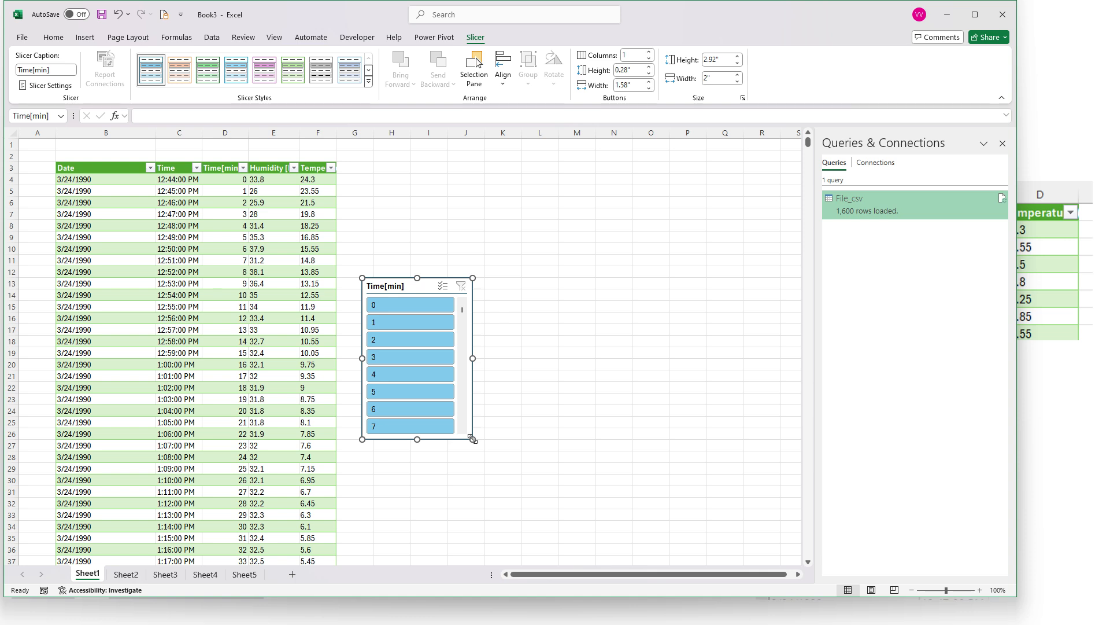
{"action": "left_click_drag", "start_coordinate": [473, 439], "coordinate": [601, 613]}
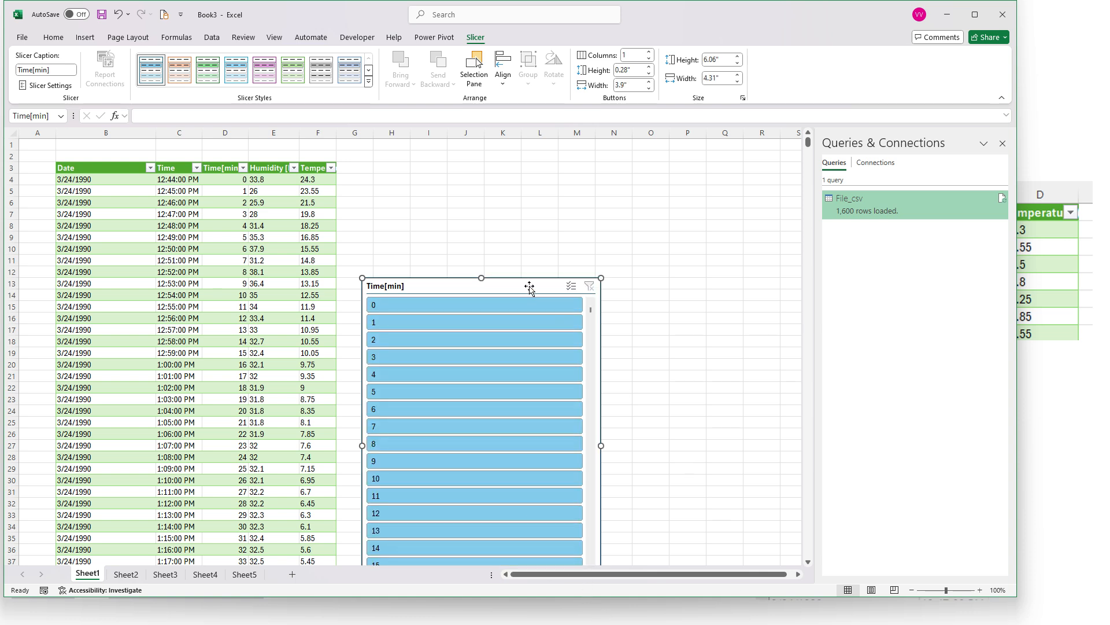
{"action": "left_click_drag", "start_coordinate": [529, 286], "coordinate": [510, 172]}
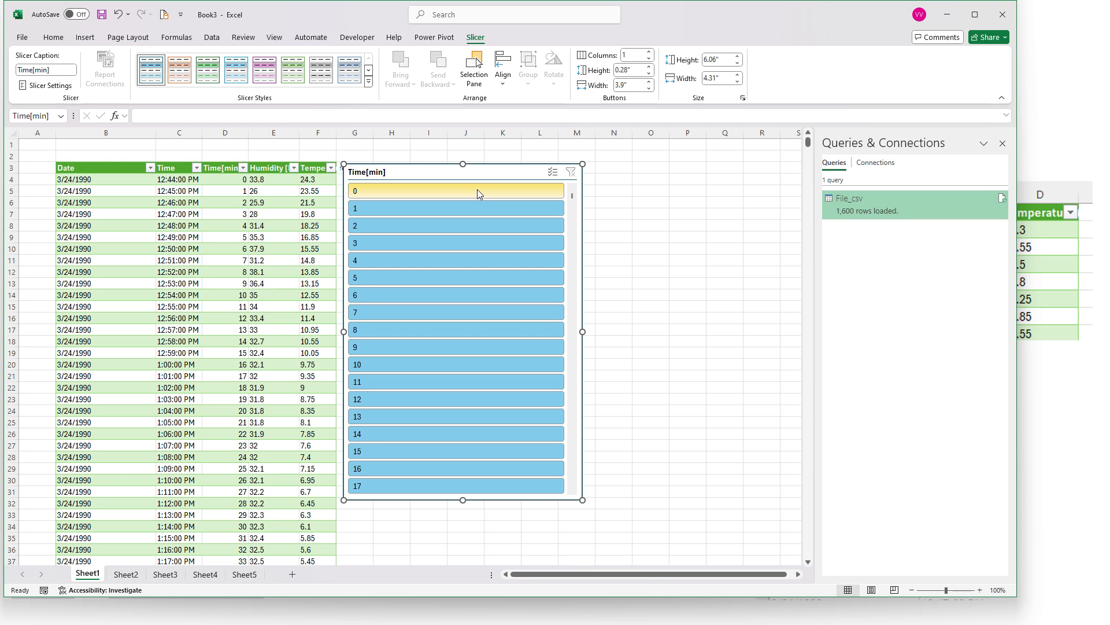
Filter the table with the slicer to minutes 0 through 17, to minute 0 alone, and clear the slicer's filter
{"action": "left_click_drag", "start_coordinate": [477, 191], "coordinate": [483, 499]}
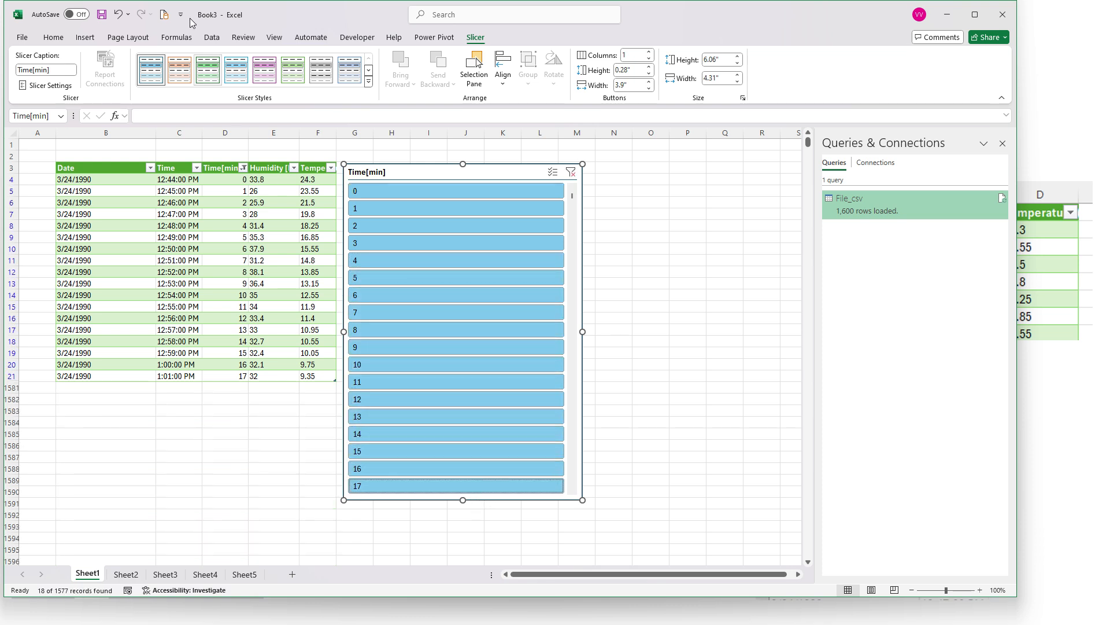
{"action": "left_click", "coordinate": [382, 191]}
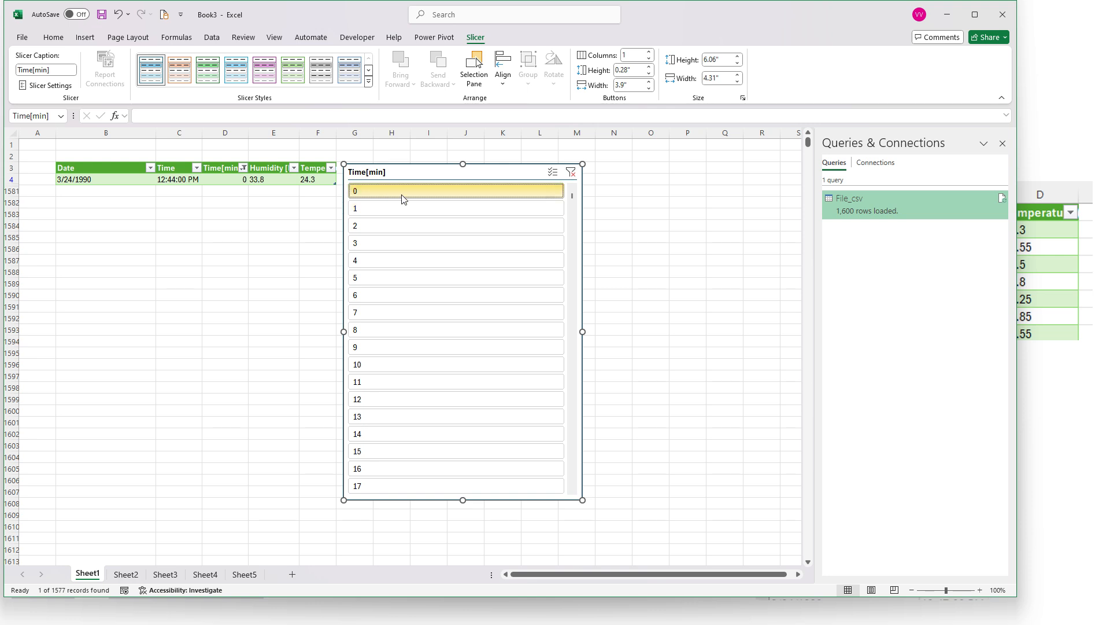
{"action": "left_click", "coordinate": [571, 175]}
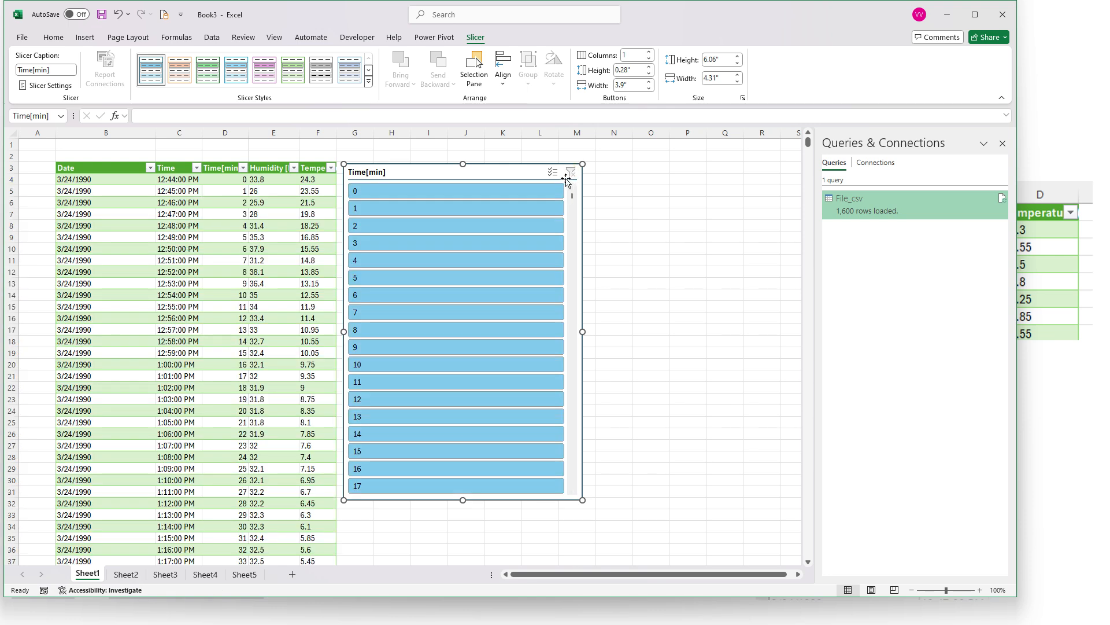
{"action": "left_click", "coordinate": [501, 195]}
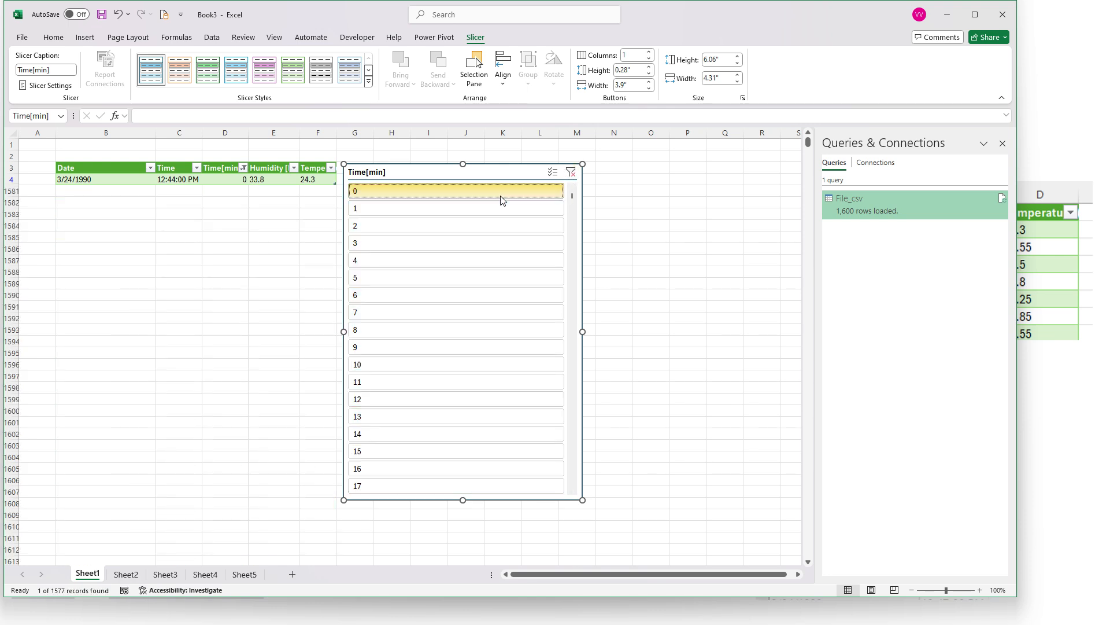
{"action": "left_click", "coordinate": [571, 172]}
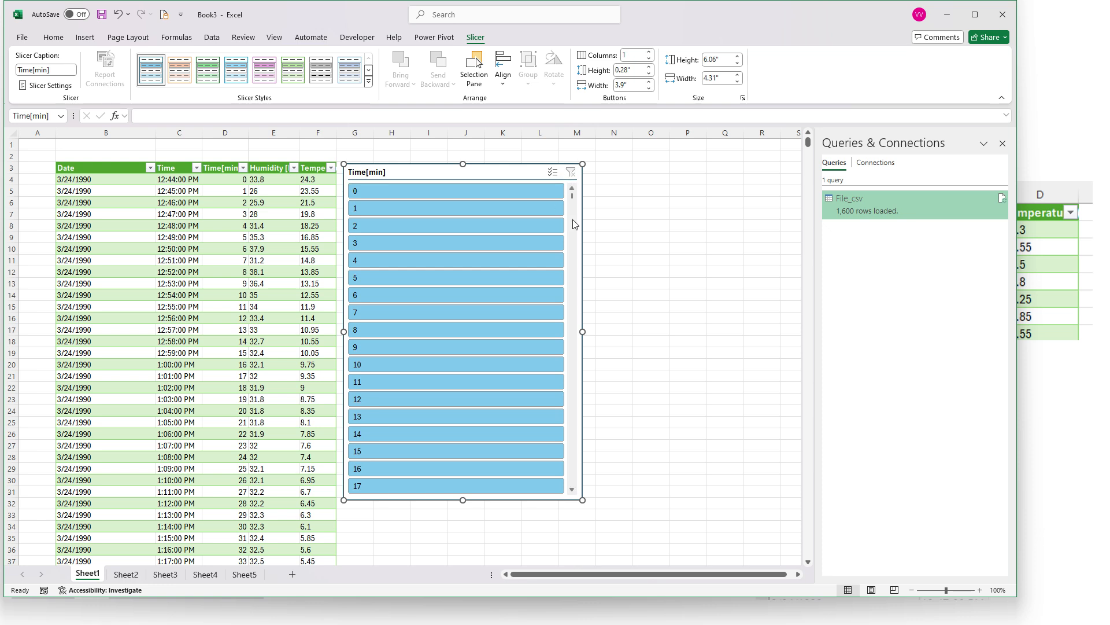
Enable multi-select in the Time[min] slicer and exclude the values 0 through 20 from the table
{"action": "left_click", "coordinate": [524, 195]}
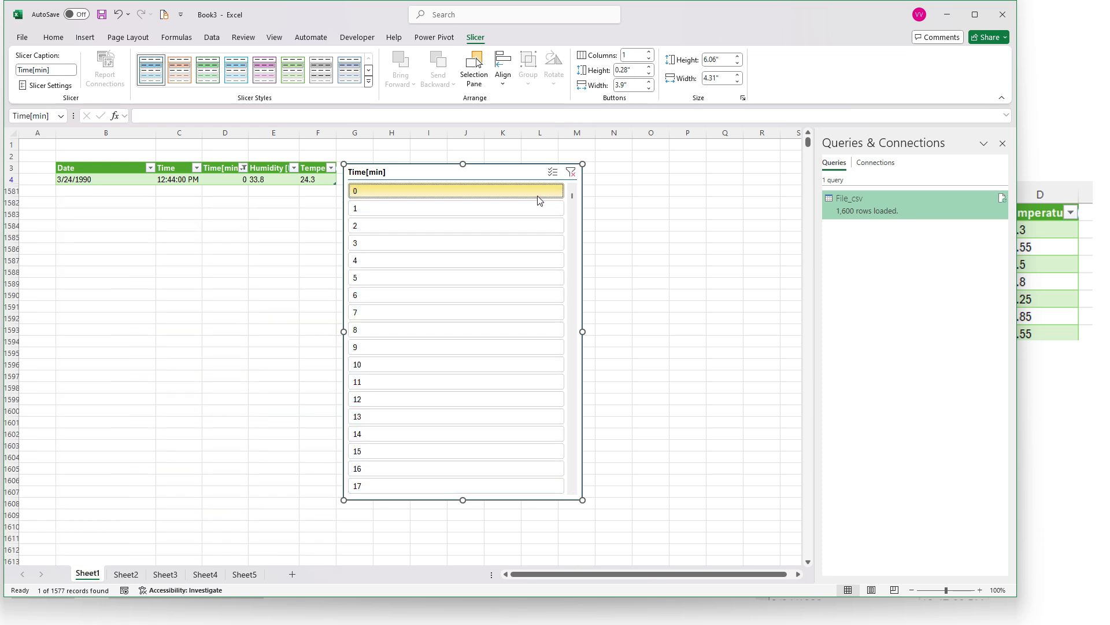
{"action": "left_click", "coordinate": [553, 172]}
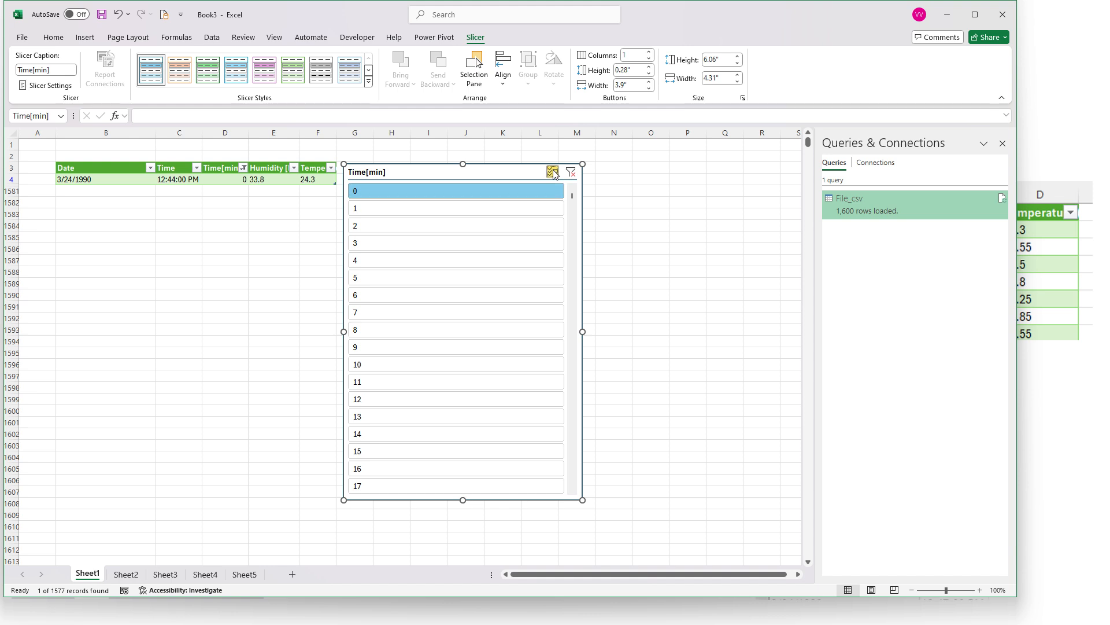
{"action": "left_click", "coordinate": [539, 197]}
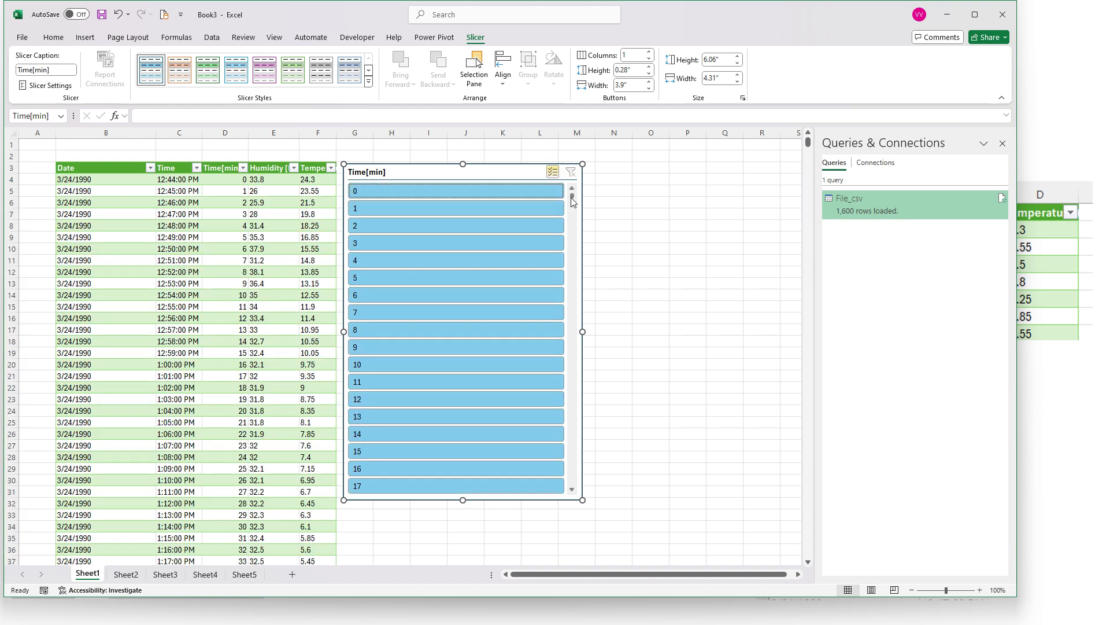
{"action": "left_click_drag", "start_coordinate": [573, 200], "coordinate": [581, 174]}
{"action": "left_click_drag", "start_coordinate": [526, 200], "coordinate": [501, 441]}
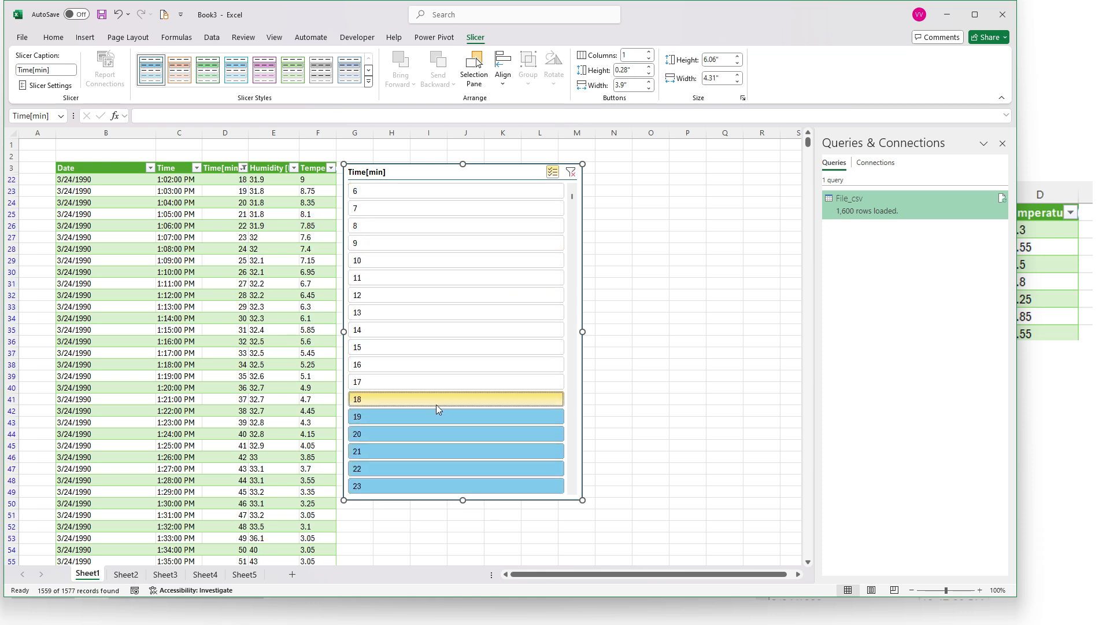
{"action": "left_click_drag", "start_coordinate": [436, 404], "coordinate": [433, 434]}
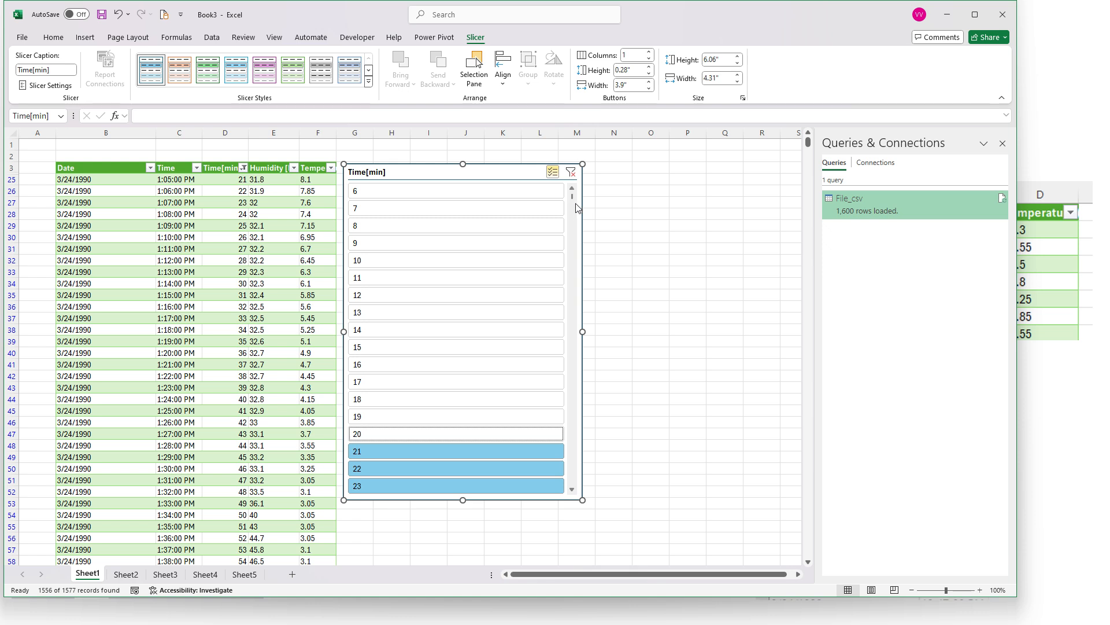
{"action": "scroll", "coordinate": [575, 199], "scroll_direction": "up", "scroll_amount": 2}
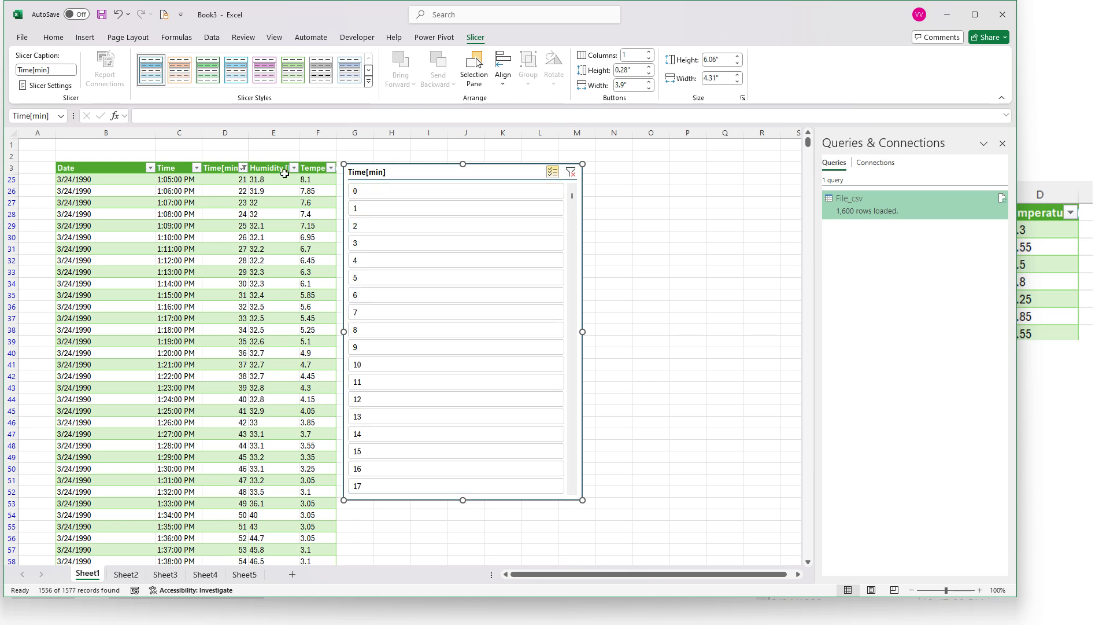
Compare the number filter choices of the Time[min] column with the values listed in the slicer
{"action": "left_click", "coordinate": [243, 172]}
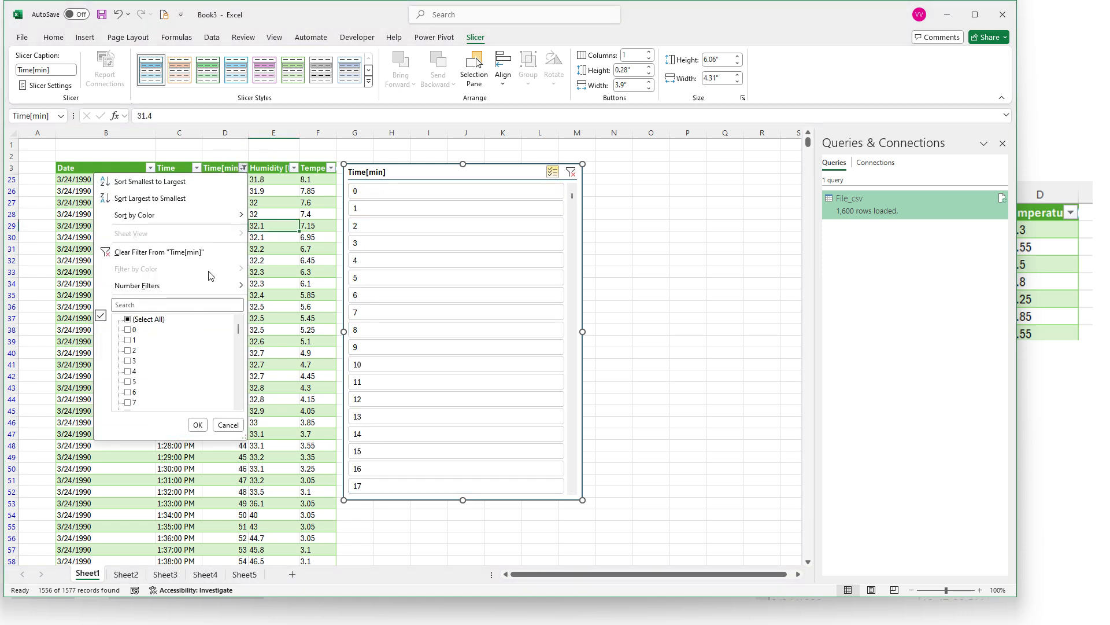
{"action": "mouse_move", "coordinate": [215, 286]}
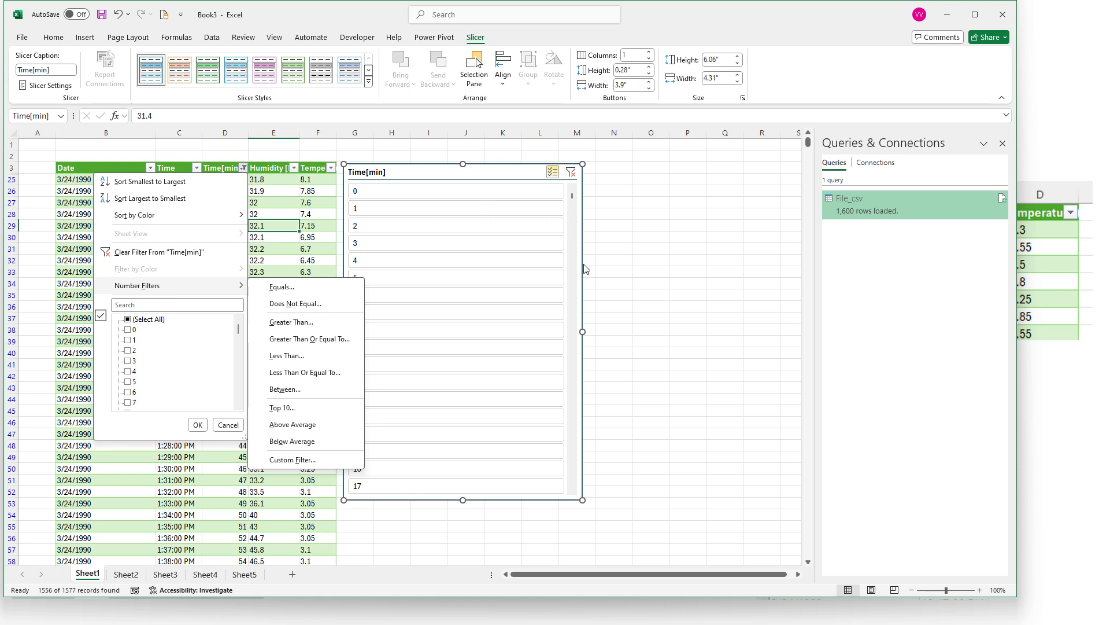
{"action": "left_click", "coordinate": [577, 206]}
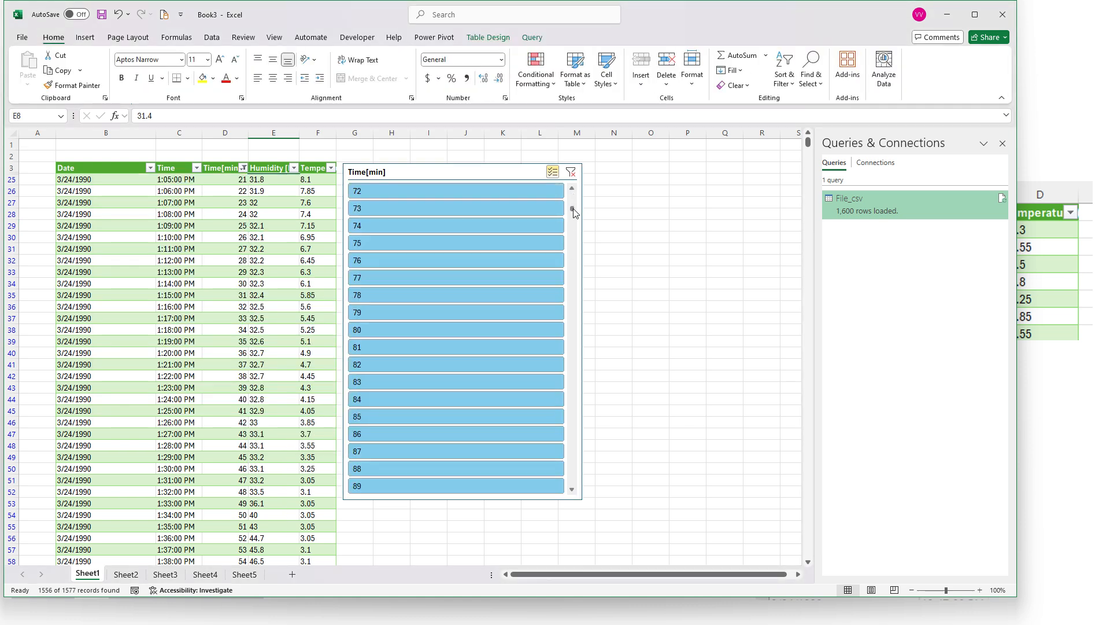
Delete the Time[min] slicer and clear the remaining filter from the Time[min] column
{"action": "left_click", "coordinate": [493, 174]}
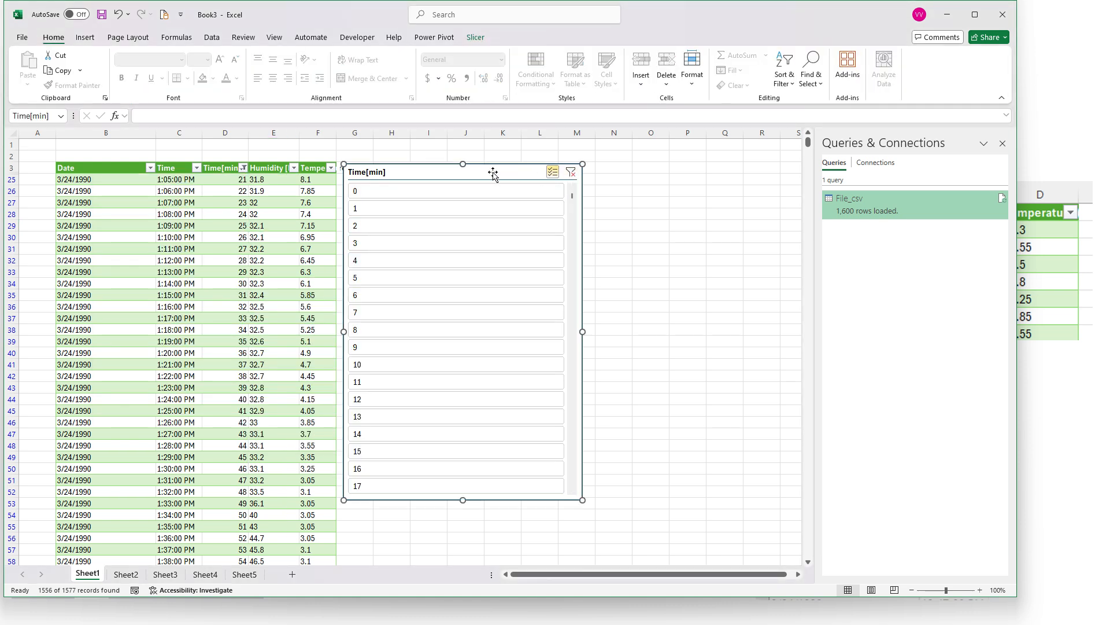
{"action": "key", "text": "Delete"}
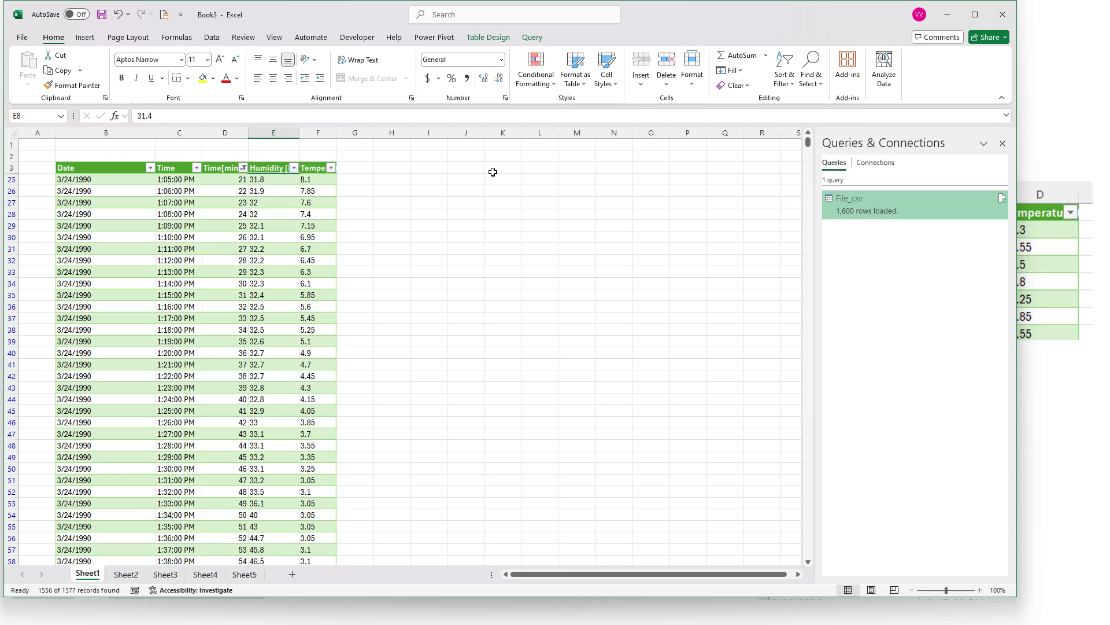
{"action": "left_click", "coordinate": [428, 202]}
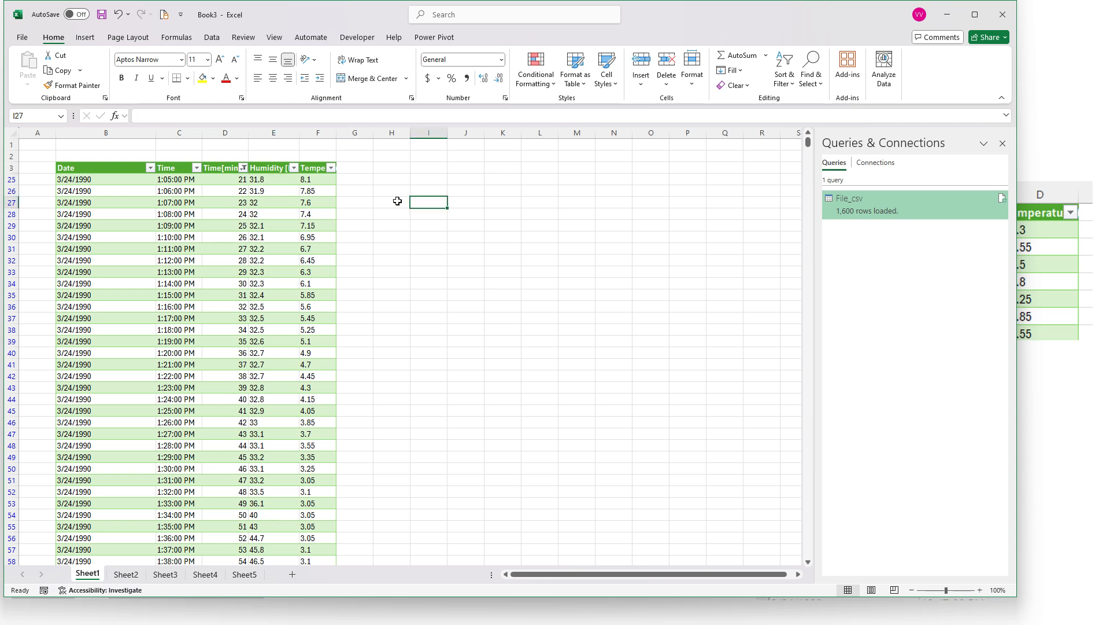
{"action": "left_click", "coordinate": [243, 170]}
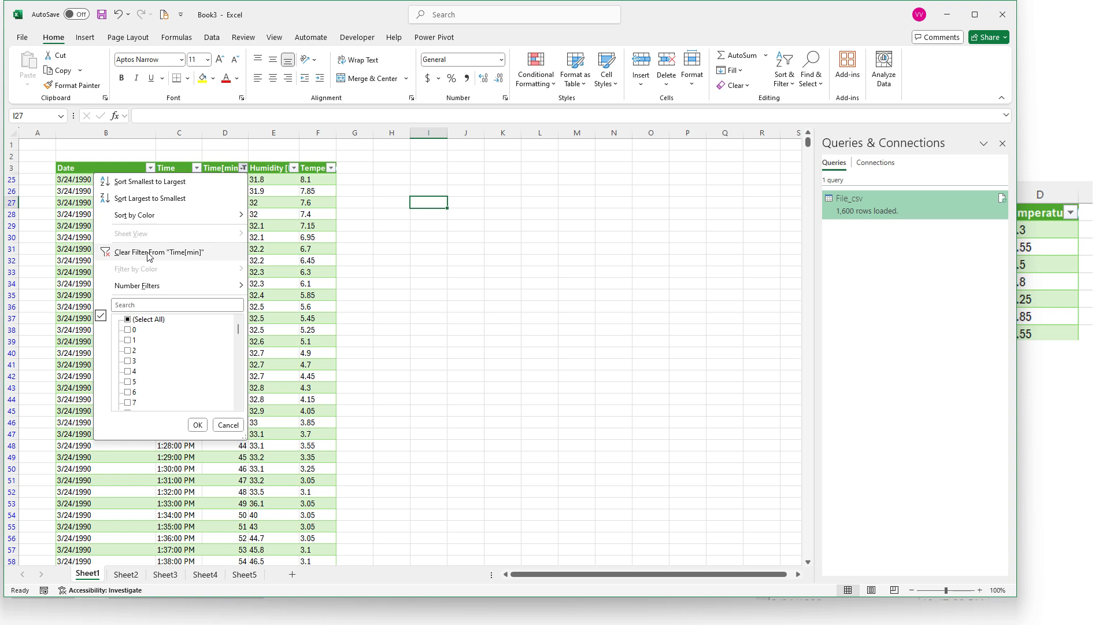
{"action": "left_click", "coordinate": [150, 253]}
Select the Humidity [RH] header and check the filter list of the Time[min] column
{"action": "left_click_drag", "start_coordinate": [102, 169], "coordinate": [301, 200]}
{"action": "left_click", "coordinate": [269, 173]}
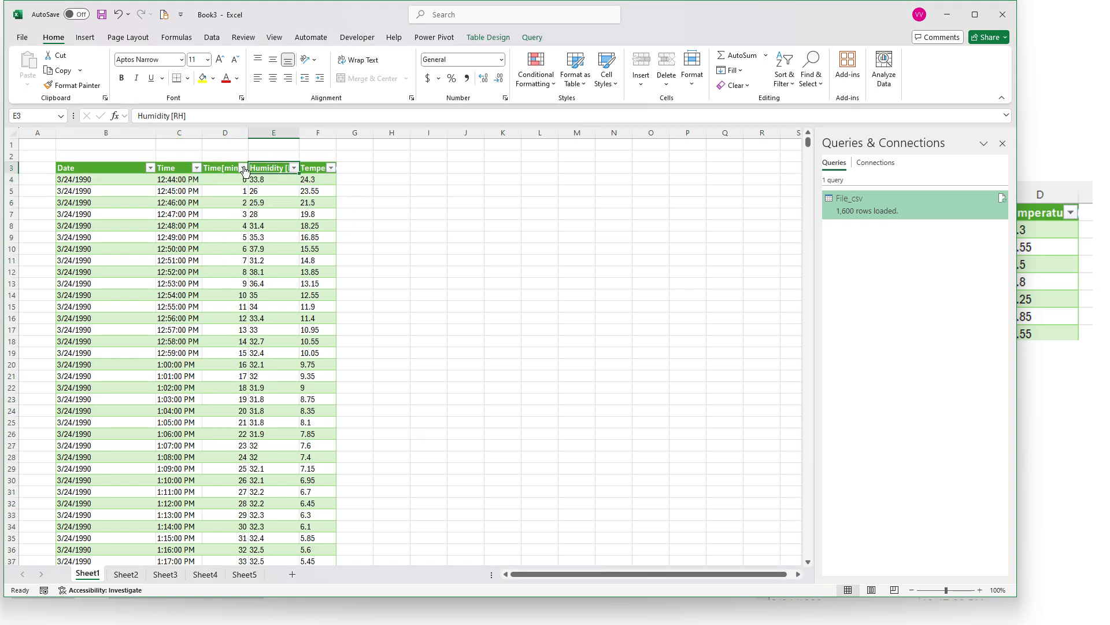
{"action": "left_click", "coordinate": [243, 169]}
{"action": "left_click", "coordinate": [245, 167]}
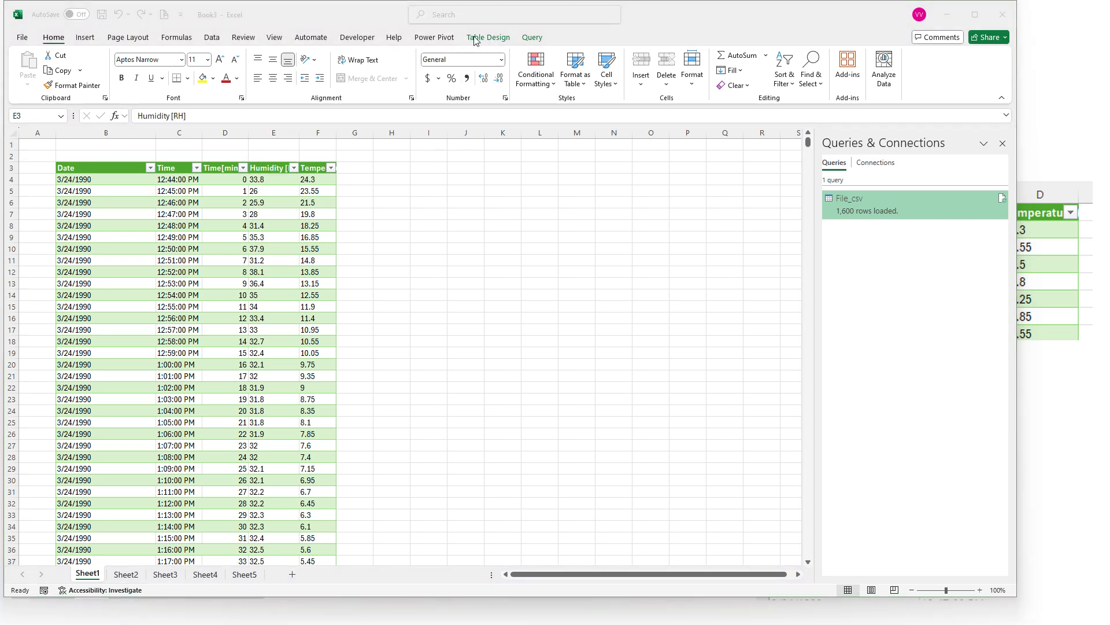
Hide the table's filter buttons and show them again, and bring the window back to full size
{"action": "left_click_drag", "start_coordinate": [350, 7], "coordinate": [347, 54]}
{"action": "left_click", "coordinate": [496, 86]}
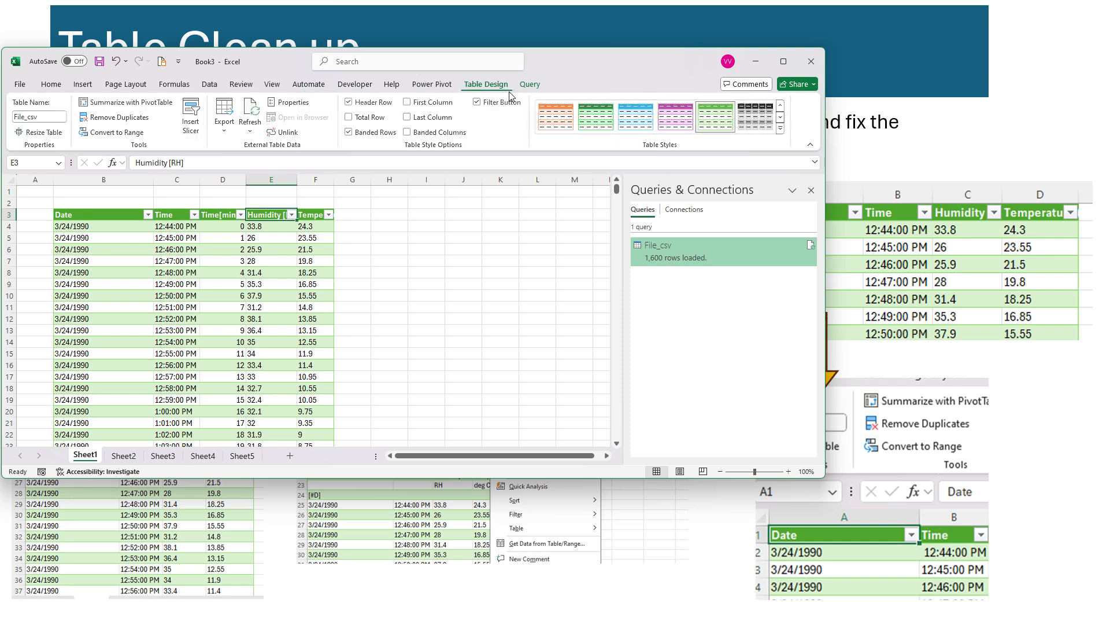
{"action": "left_click", "coordinate": [479, 103]}
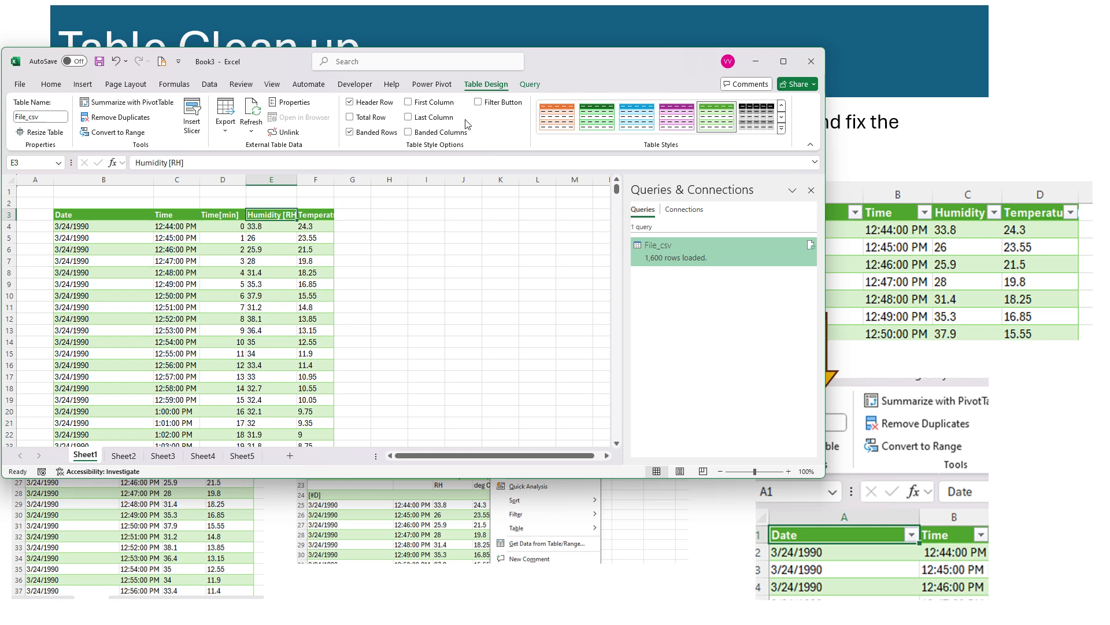
{"action": "left_click", "coordinate": [479, 102]}
{"action": "left_click", "coordinate": [244, 273]}
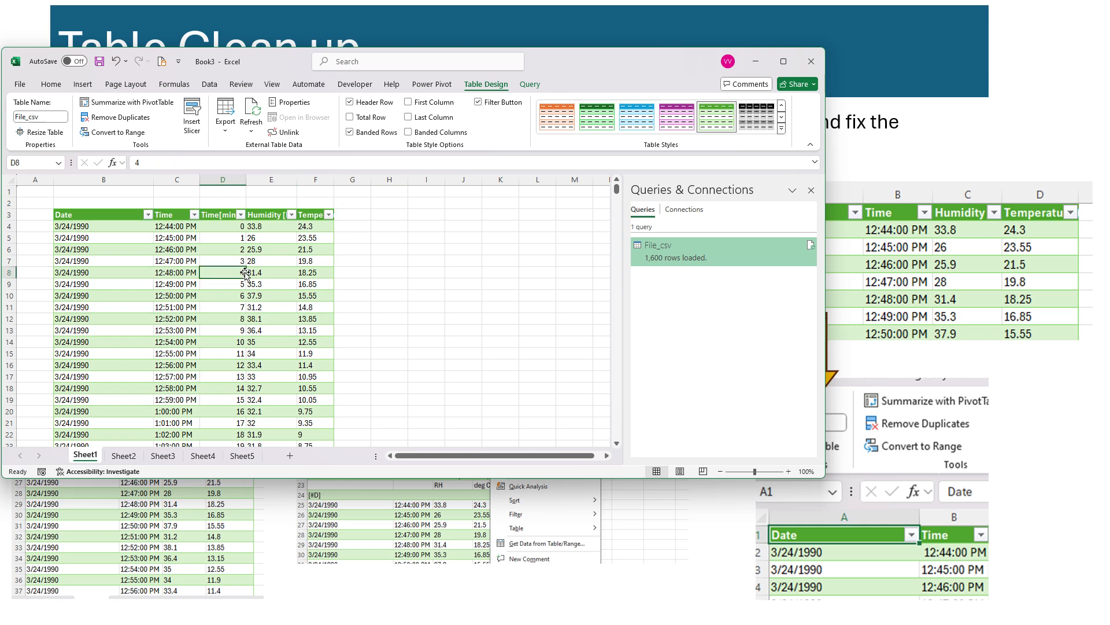
{"action": "left_click", "coordinate": [779, 68]}
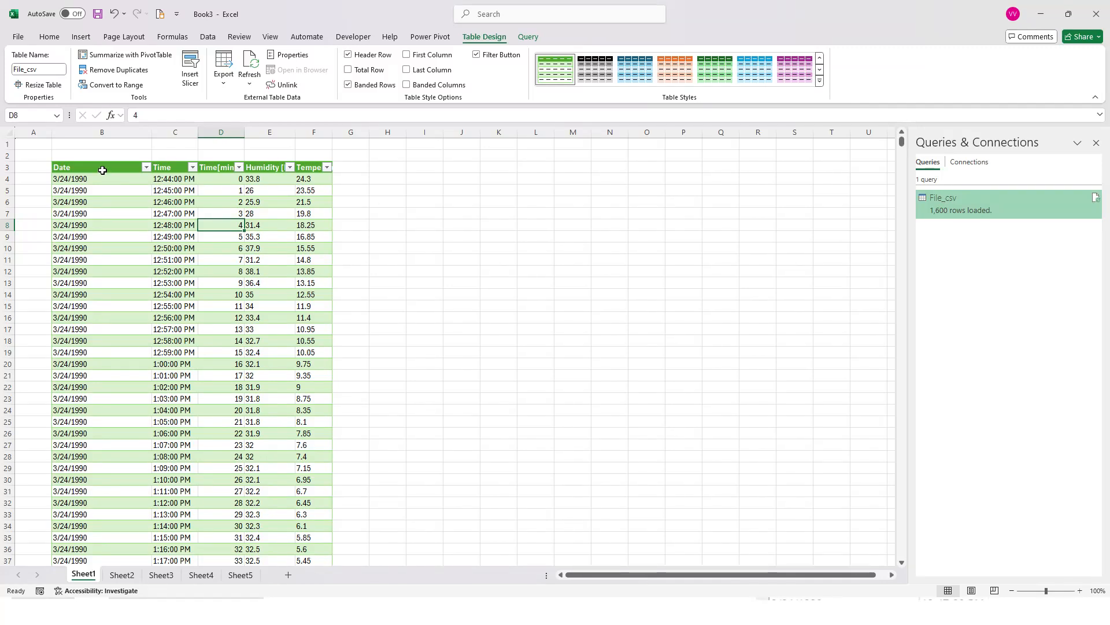
Convert the File_csv table to a normal range, removing its query definition from the sheet
{"action": "left_click_drag", "start_coordinate": [102, 166], "coordinate": [307, 203]}
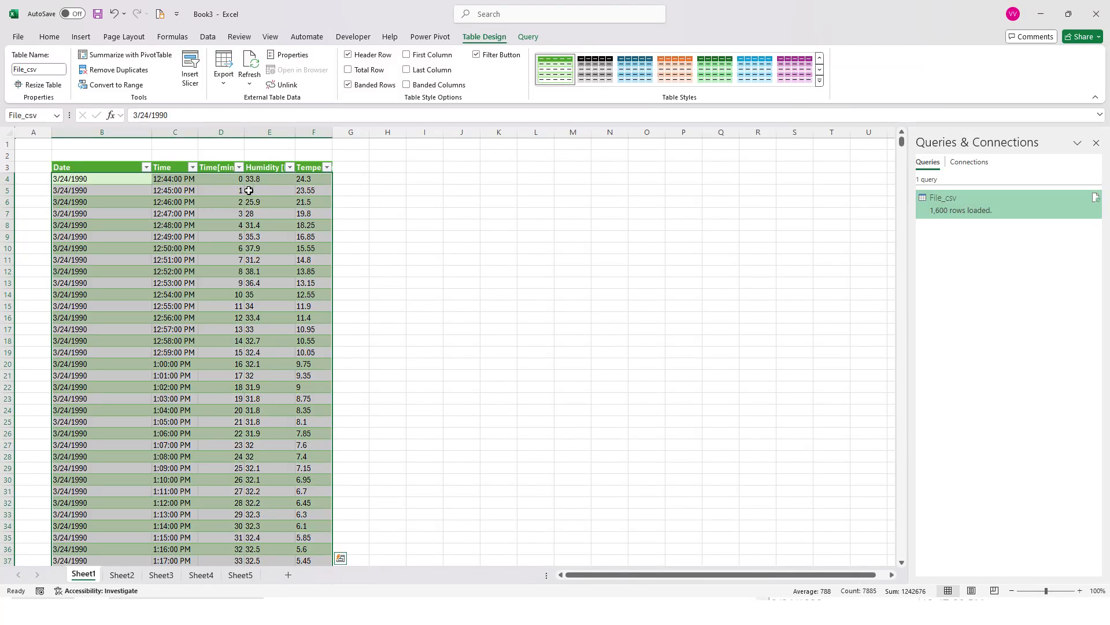
{"action": "left_click", "coordinate": [229, 203]}
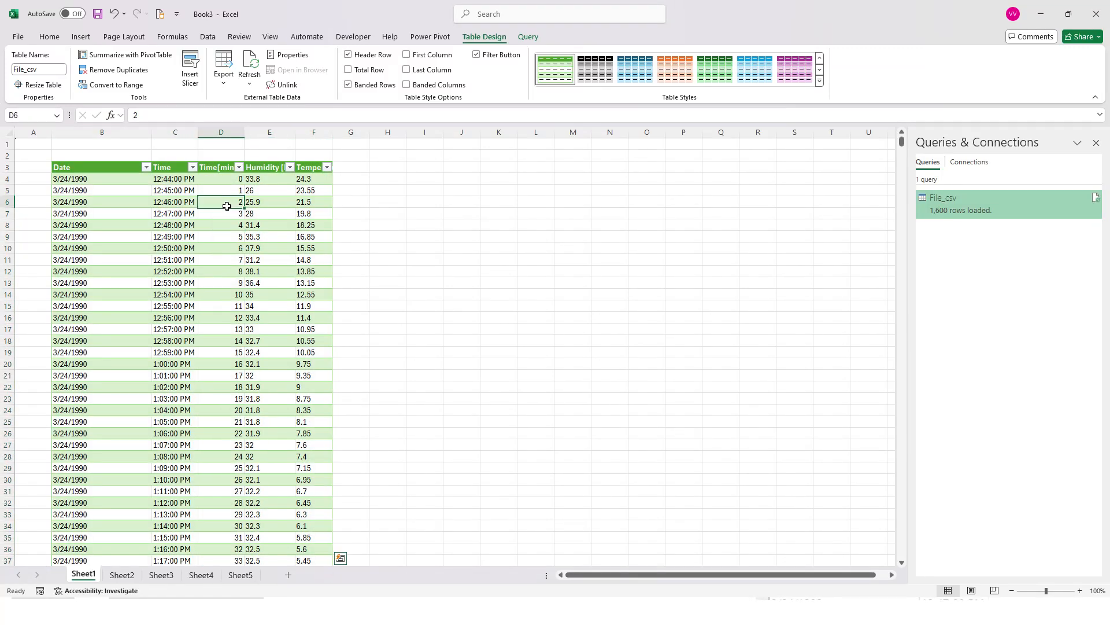
{"action": "right_click", "coordinate": [257, 225]}
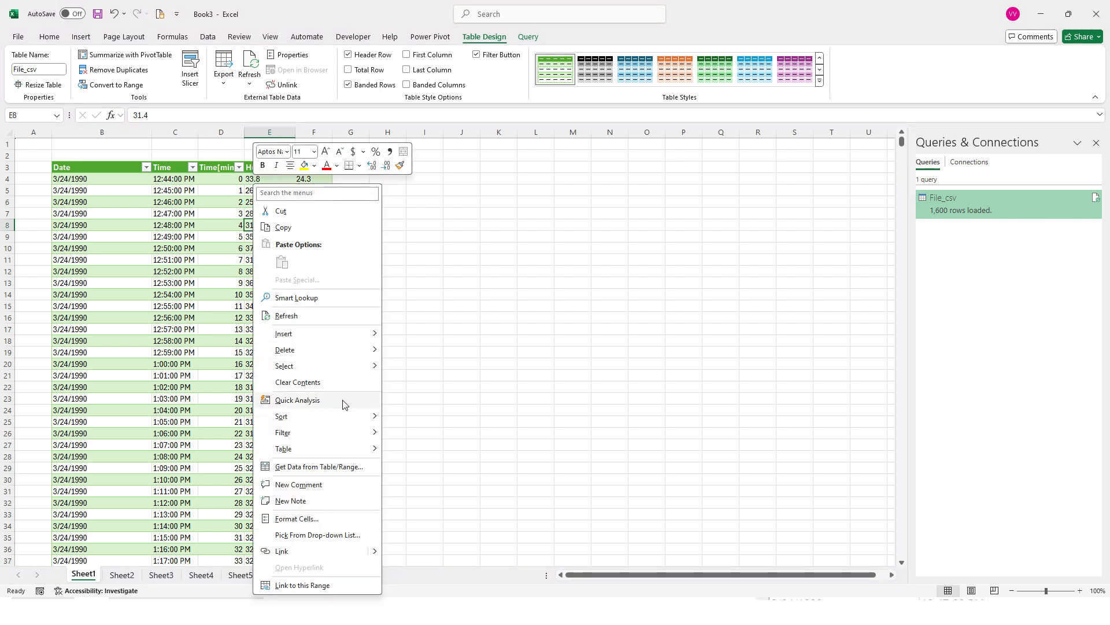
{"action": "mouse_move", "coordinate": [355, 453]}
{"action": "left_click", "coordinate": [454, 467]}
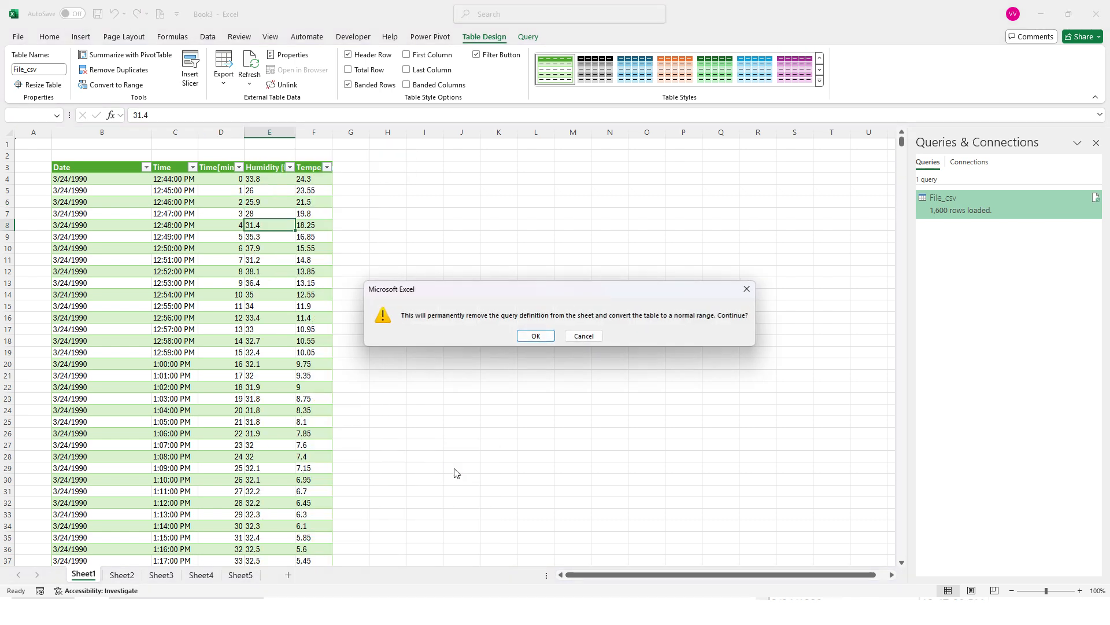
{"action": "left_click", "coordinate": [537, 335]}
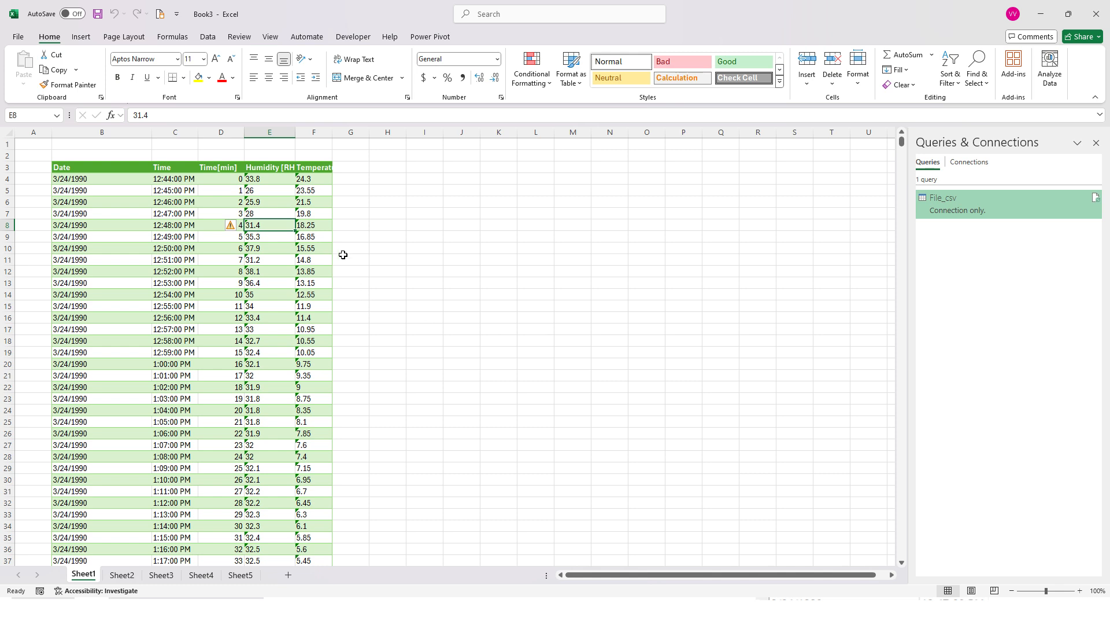
Inspect the header area of the range and the error-checking options for the number stored as text in cell E4
{"action": "left_click_drag", "start_coordinate": [92, 168], "coordinate": [327, 196]}
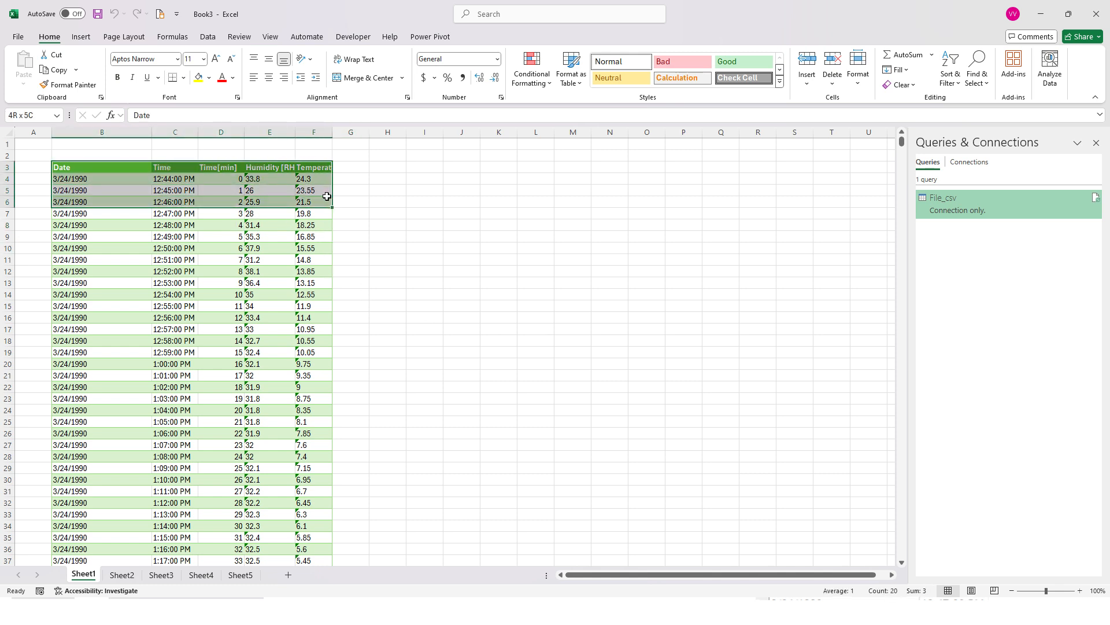
{"action": "left_click", "coordinate": [257, 180]}
{"action": "left_click", "coordinate": [233, 179]}
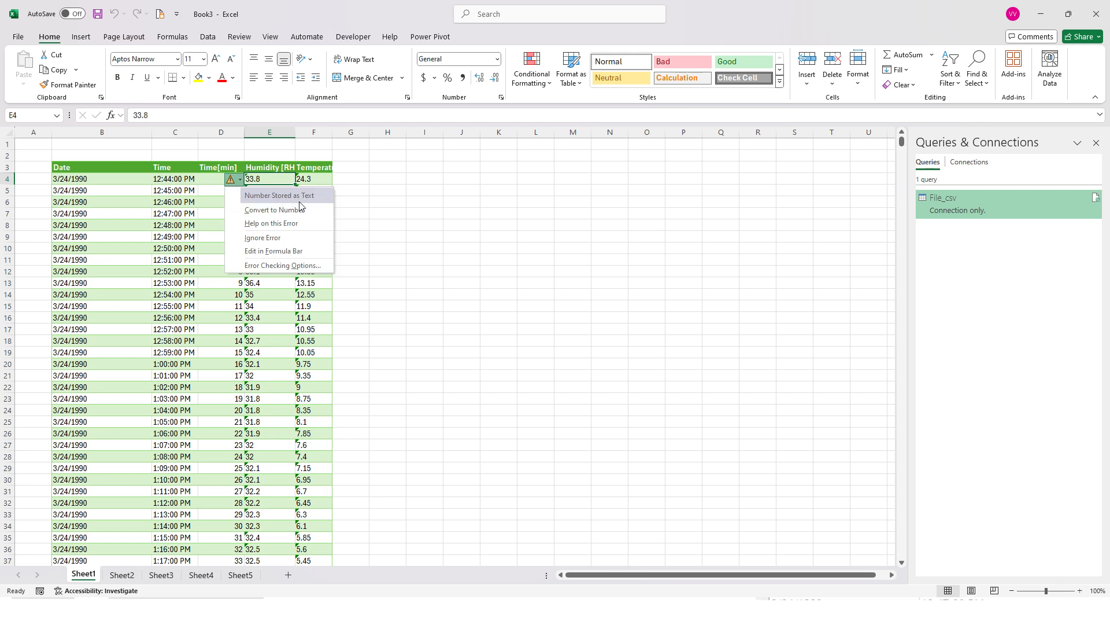
{"action": "left_click", "coordinate": [310, 178]}
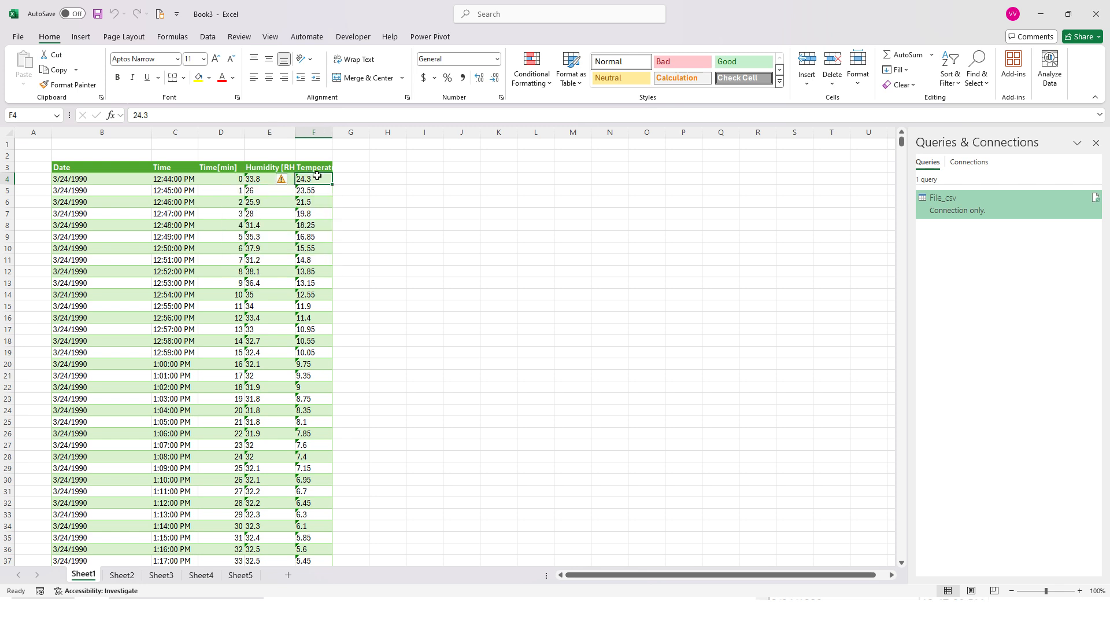
{"action": "left_click", "coordinate": [261, 180]}
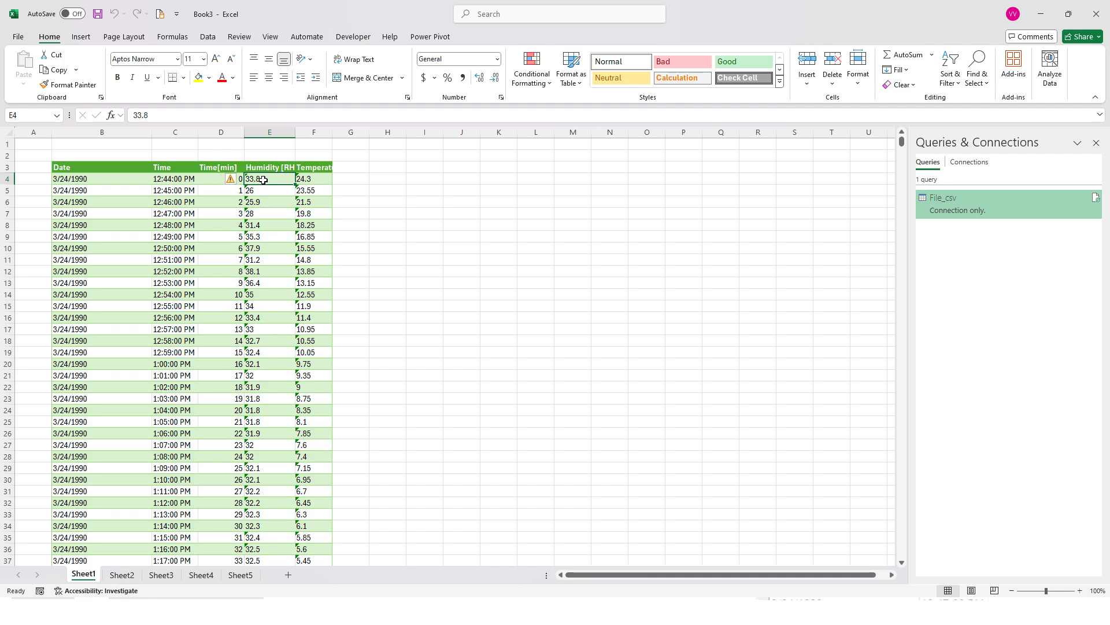
Convert the humidity and temperature values in E4:F1580 from text to numbers
{"action": "left_click_drag", "start_coordinate": [263, 180], "coordinate": [315, 491]}
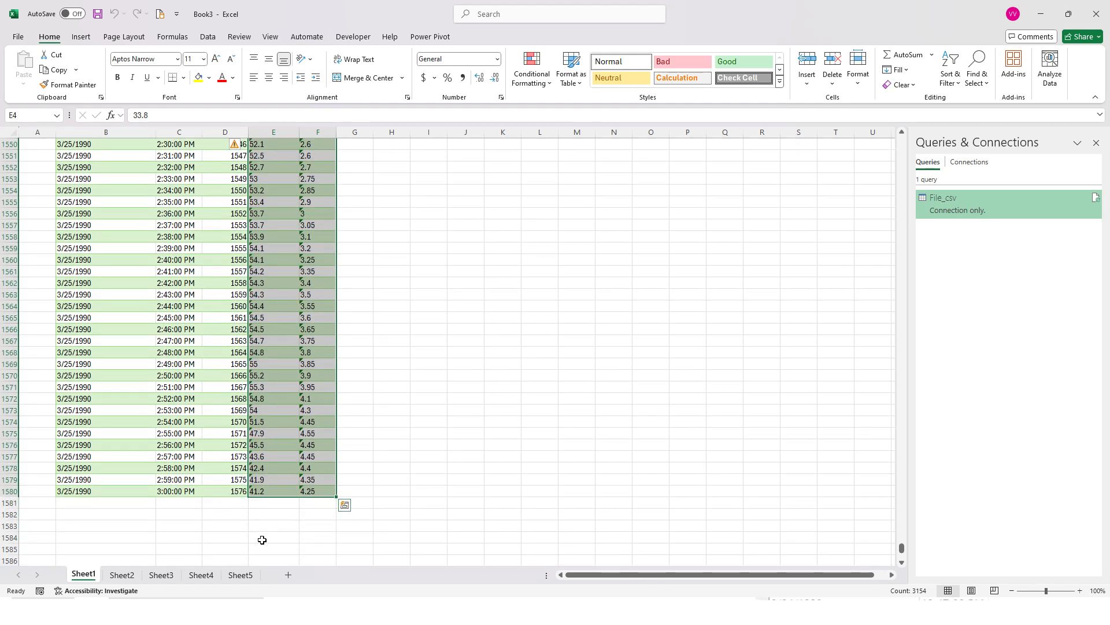
{"action": "left_click", "coordinate": [236, 147]}
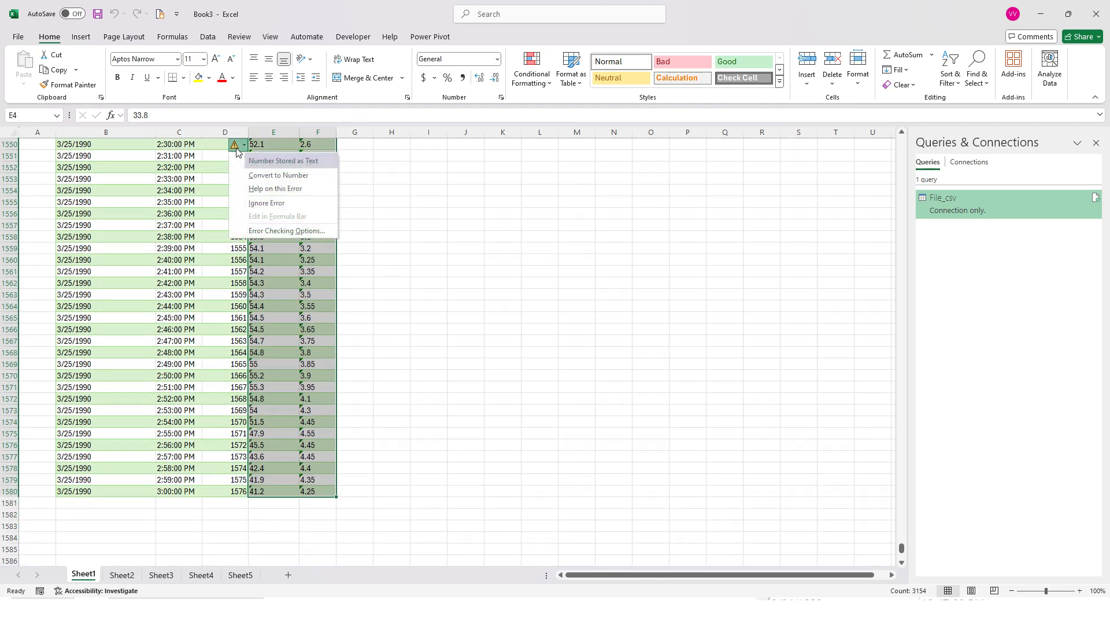
{"action": "left_click", "coordinate": [269, 175]}
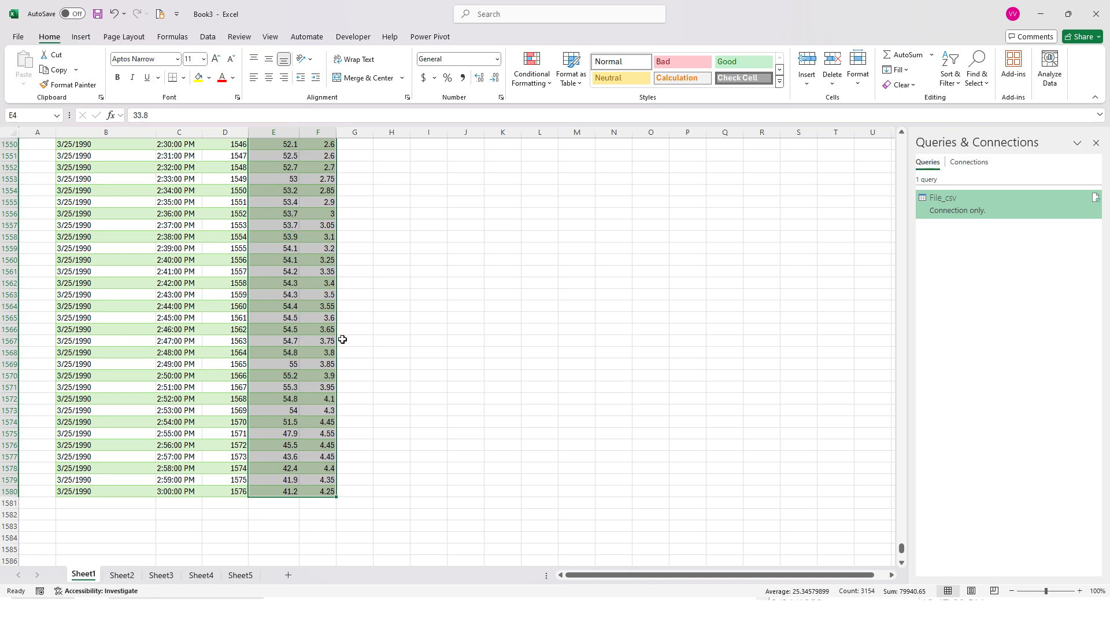
Review the converted humidity and temperature values from the first row, and undo the conversion to numbers
{"action": "left_click_drag", "start_coordinate": [901, 547], "coordinate": [884, 211]}
{"action": "scroll", "coordinate": [856, 404], "scroll_direction": "down", "scroll_amount": 1}
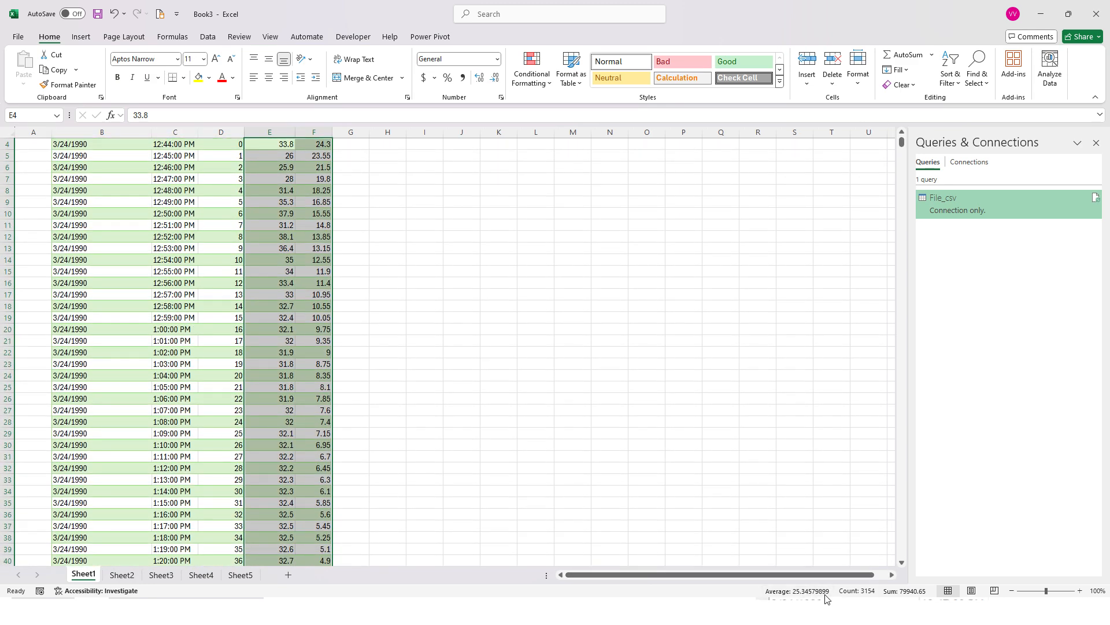
{"action": "scroll", "coordinate": [376, 329], "scroll_direction": "up", "scroll_amount": 1}
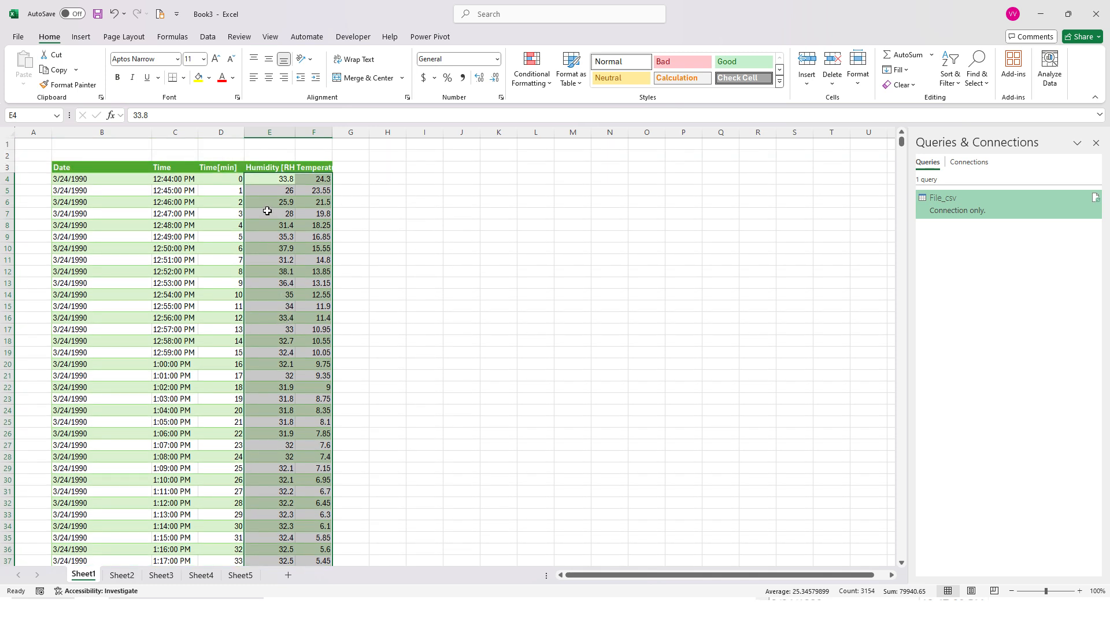
{"action": "key", "text": "ctrl+z"}
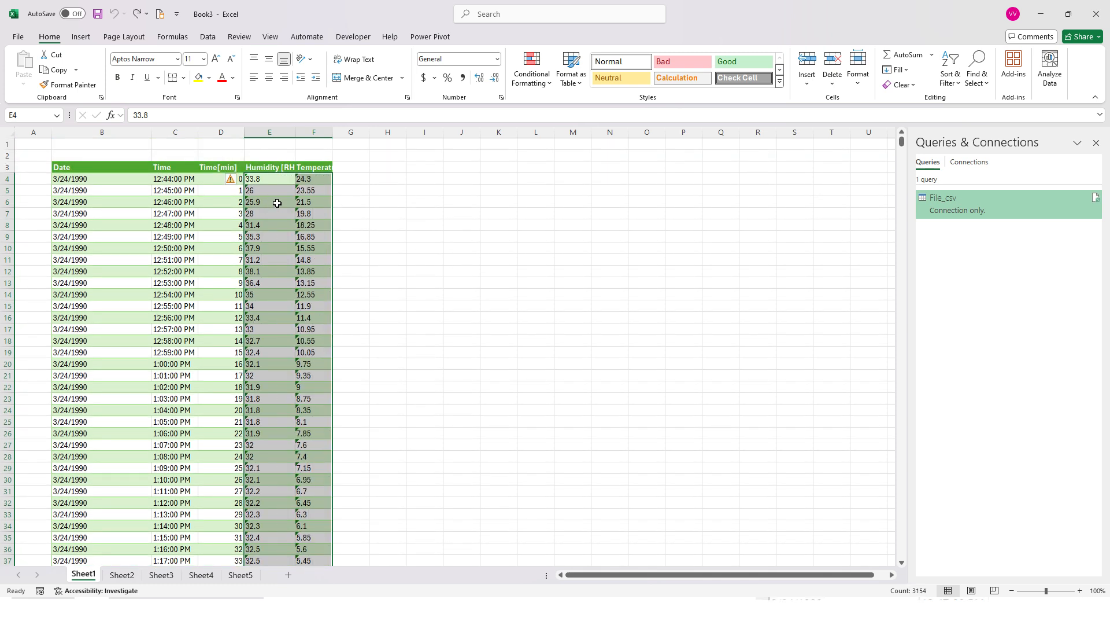
{"action": "left_click", "coordinate": [272, 197]}
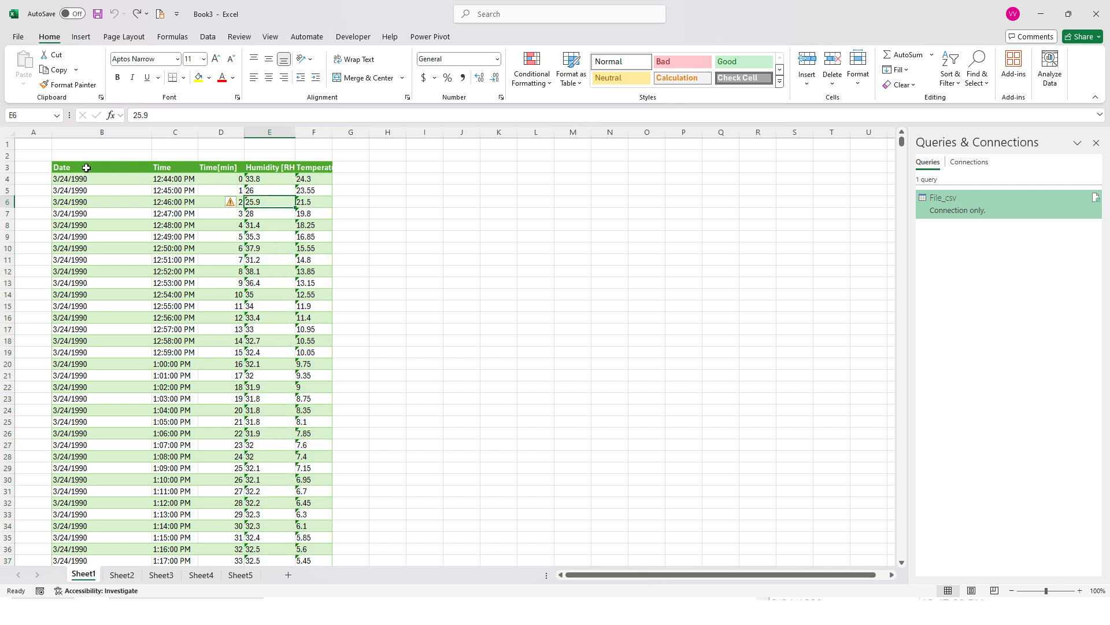
Add filter buttons to the header row B3:F3 of the range
{"action": "left_click_drag", "start_coordinate": [86, 167], "coordinate": [323, 167]}
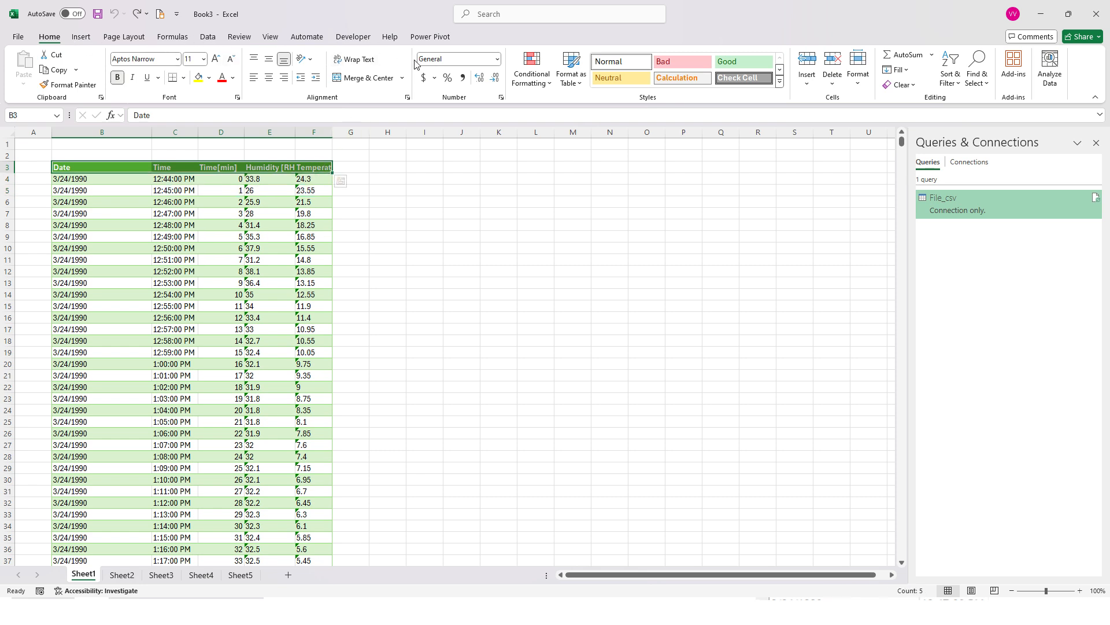
{"action": "left_click", "coordinate": [207, 37]}
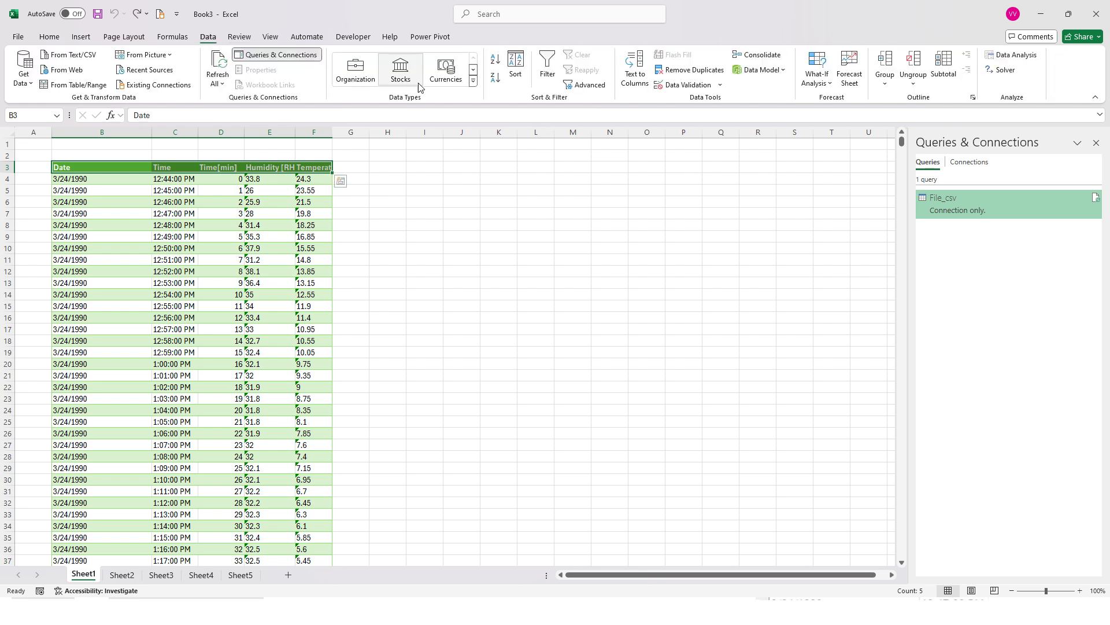
{"action": "left_click", "coordinate": [547, 74]}
{"action": "left_click", "coordinate": [173, 178]}
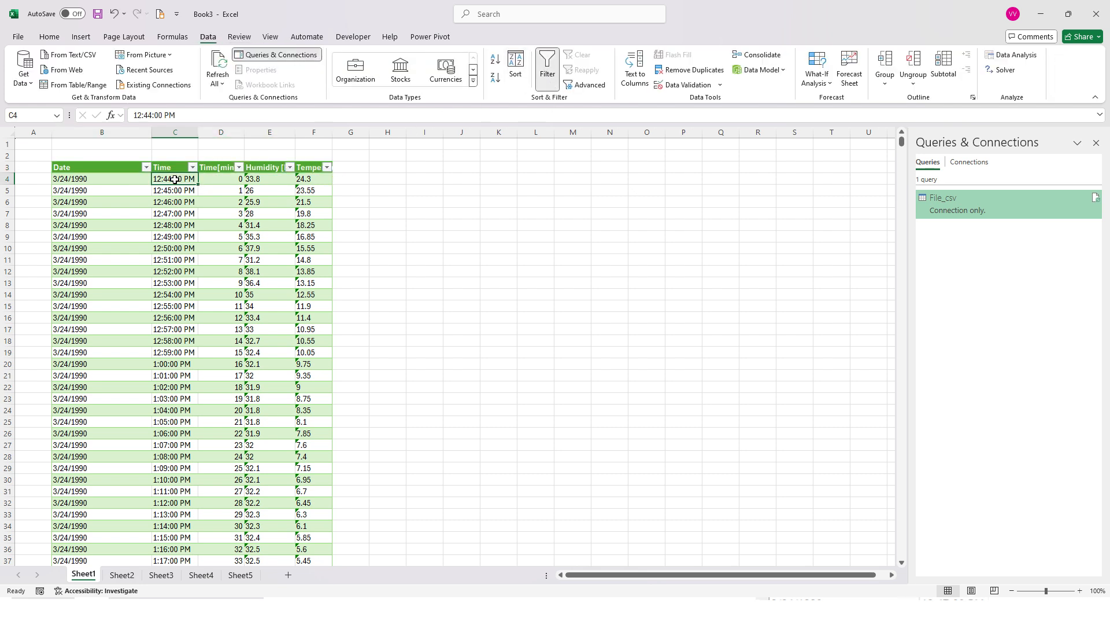
Check the filter lists of the Date, Time and Humidity [RH] columns, and turn the range's filter off again
{"action": "left_click", "coordinate": [146, 168]}
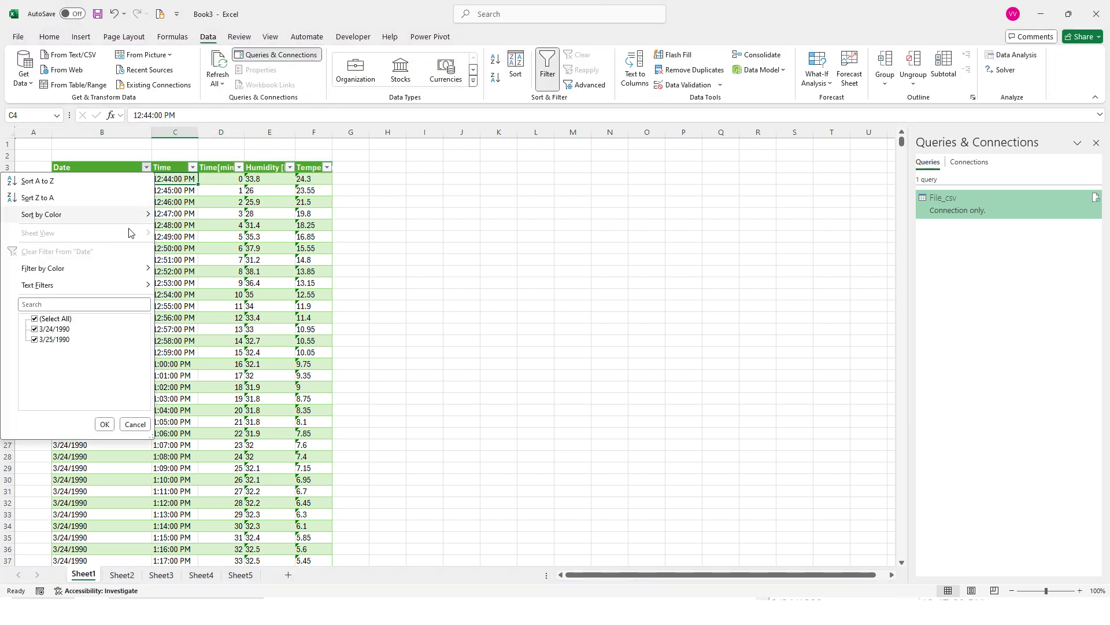
{"action": "left_click", "coordinate": [195, 168]}
{"action": "left_click", "coordinate": [194, 169]}
{"action": "left_click", "coordinate": [239, 225]}
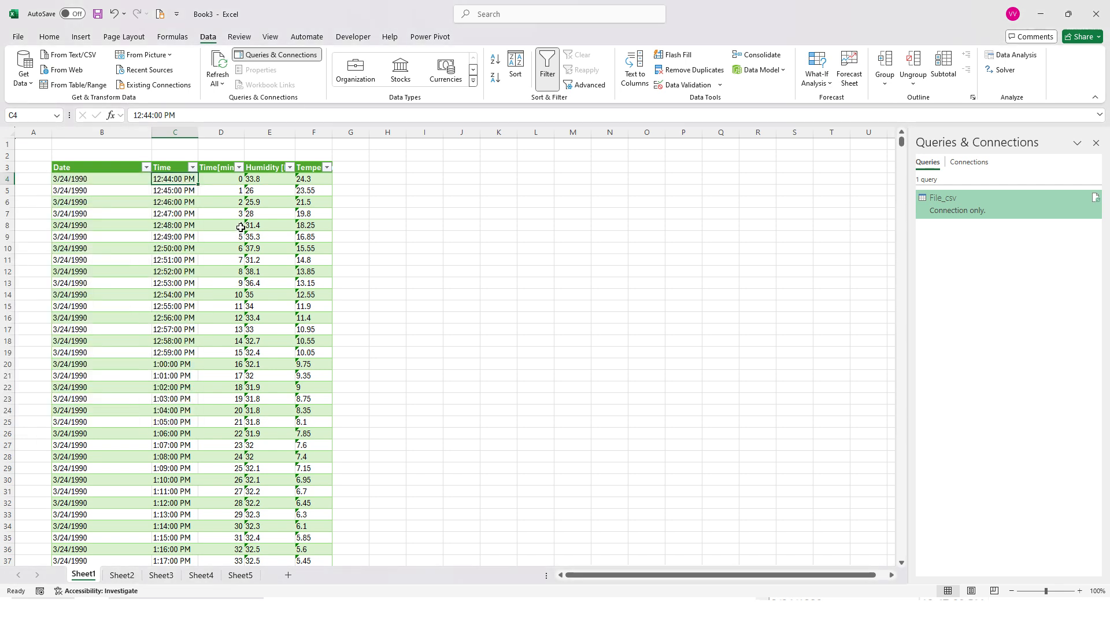
{"action": "left_click", "coordinate": [290, 168]}
{"action": "left_click", "coordinate": [316, 190]}
{"action": "left_click", "coordinate": [346, 170]}
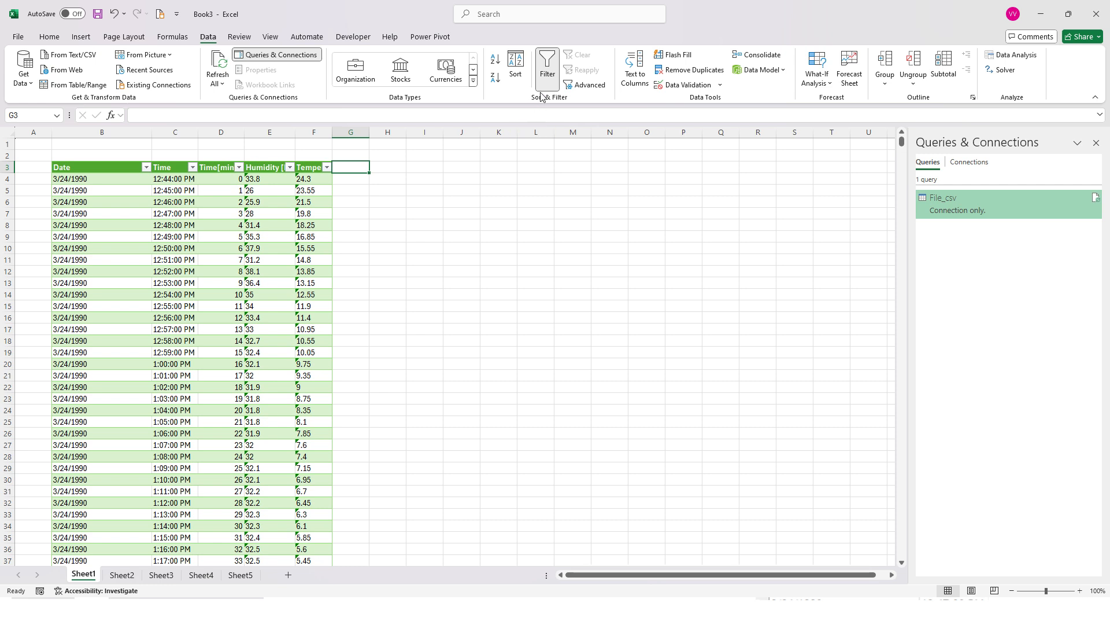
{"action": "left_click", "coordinate": [547, 74]}
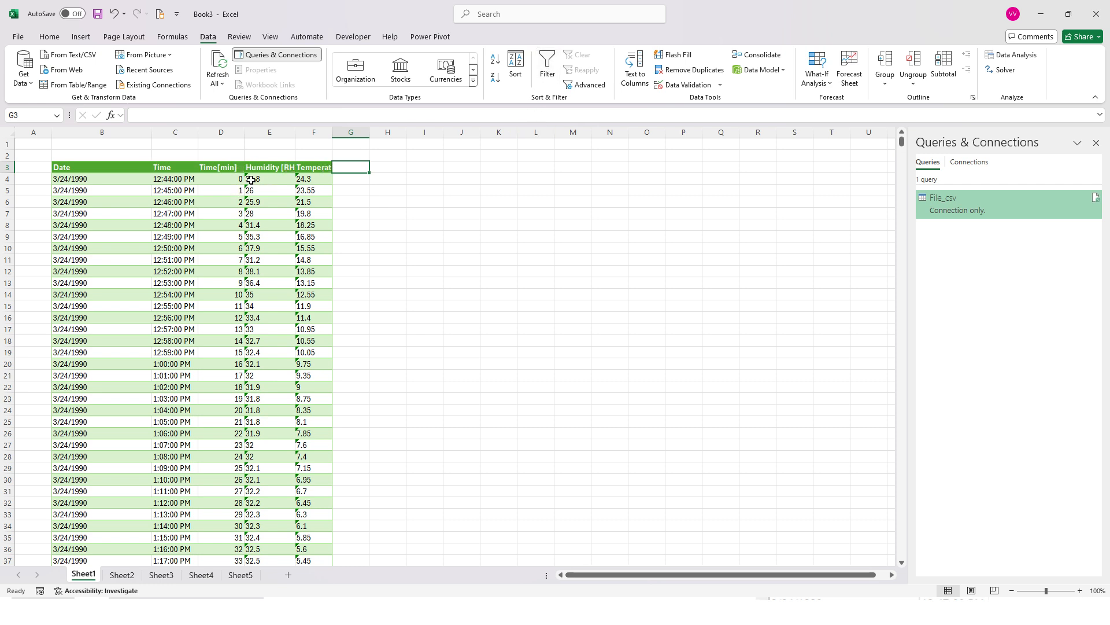
Format the range B3:F1580 as a table with headers, using the orange light table style with the solid header row
{"action": "left_click_drag", "start_coordinate": [109, 171], "coordinate": [318, 183]}
{"action": "key", "text": "ctrl+shift+Down"}
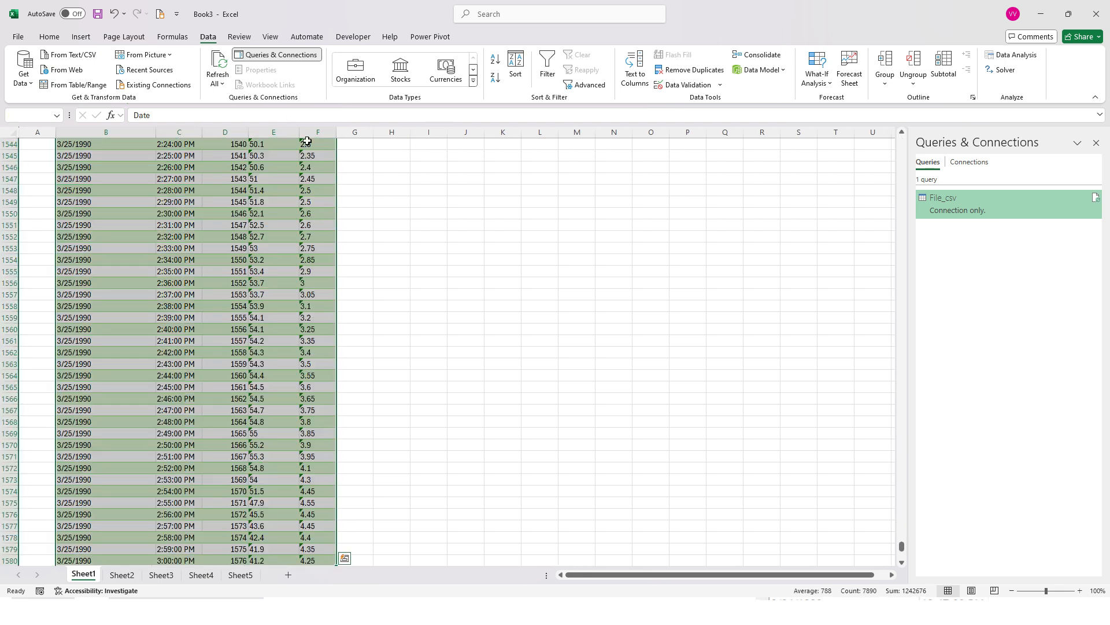
{"action": "left_click", "coordinate": [49, 37]}
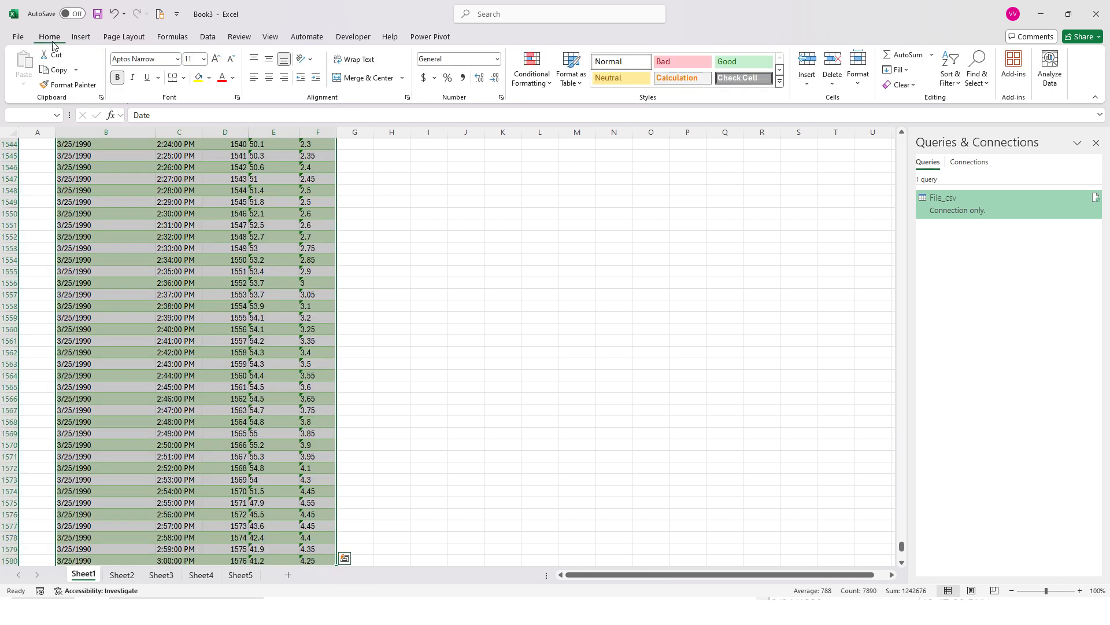
{"action": "left_click", "coordinate": [572, 68]}
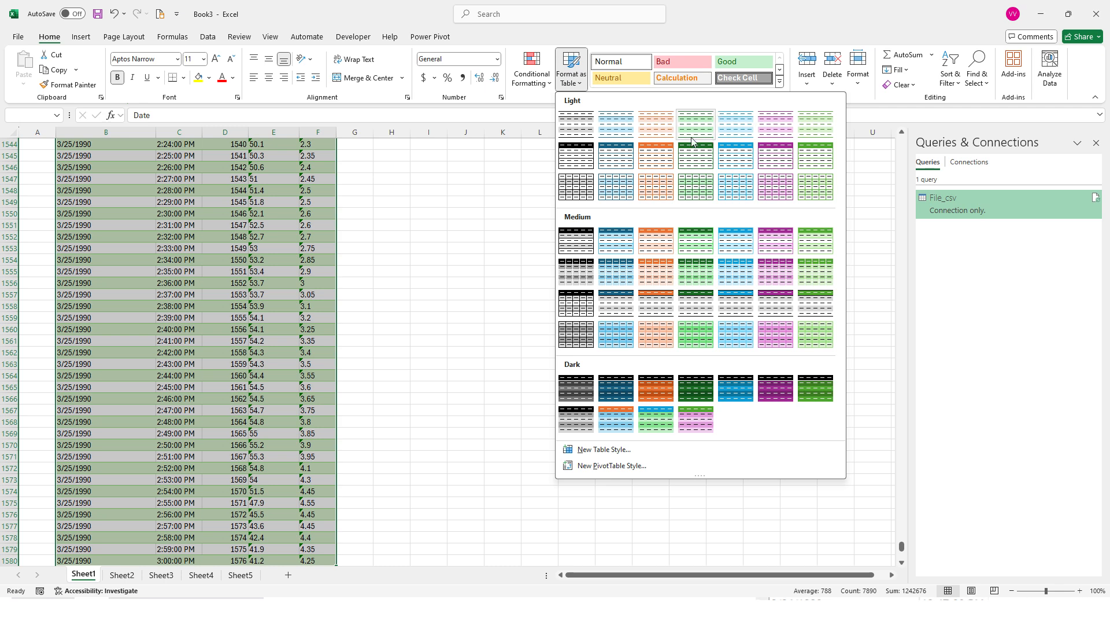
{"action": "left_click", "coordinate": [668, 160]}
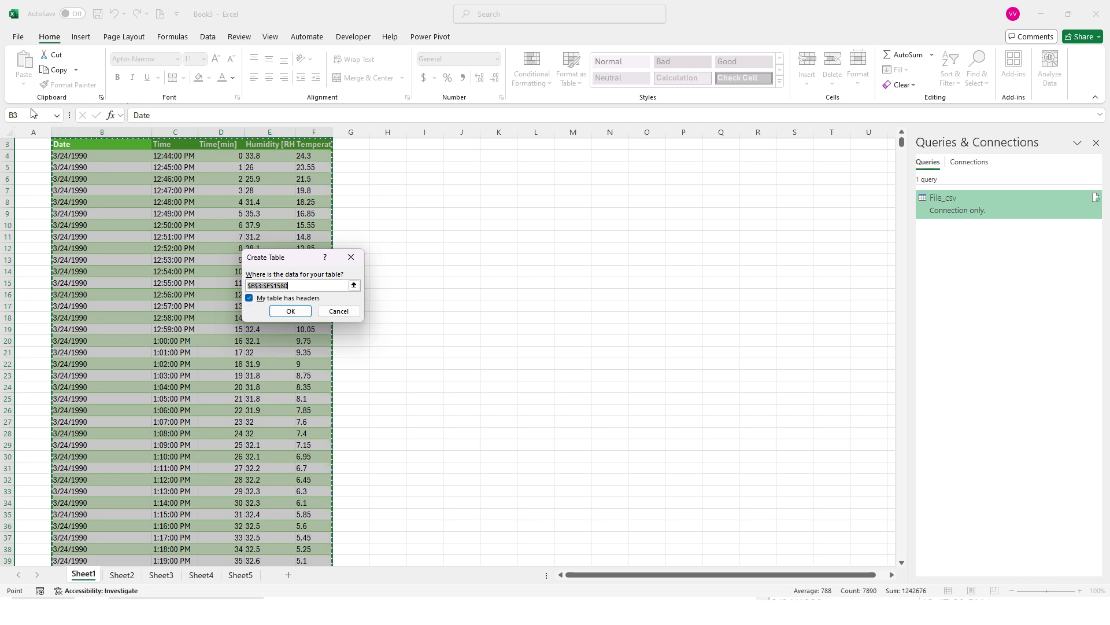
{"action": "scroll", "coordinate": [72, 151], "scroll_direction": "up", "scroll_amount": 1}
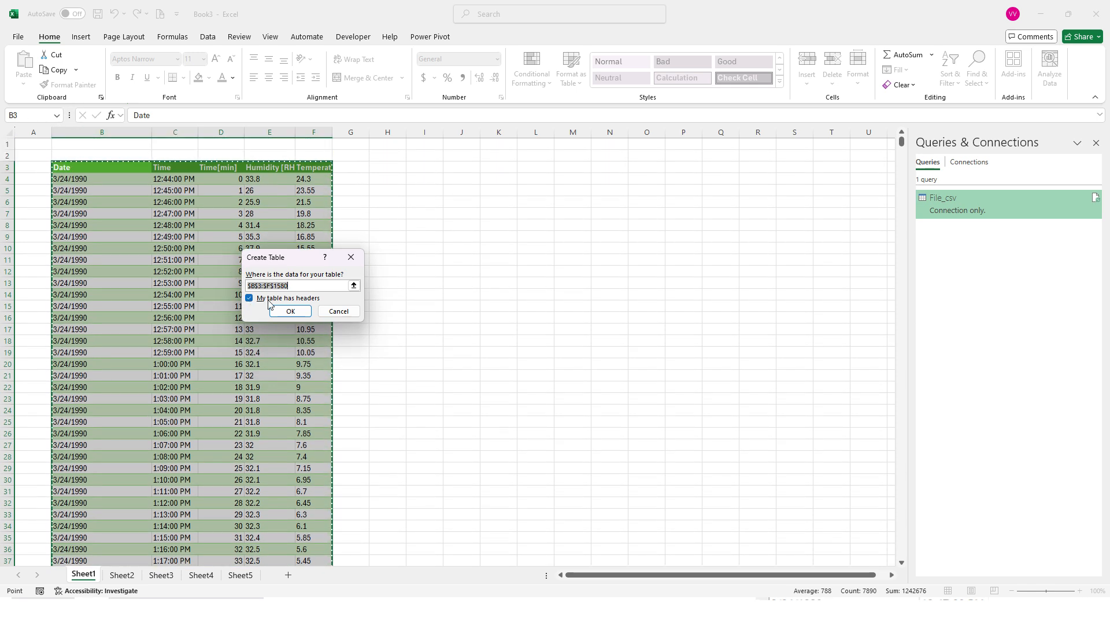
{"action": "left_click", "coordinate": [289, 311]}
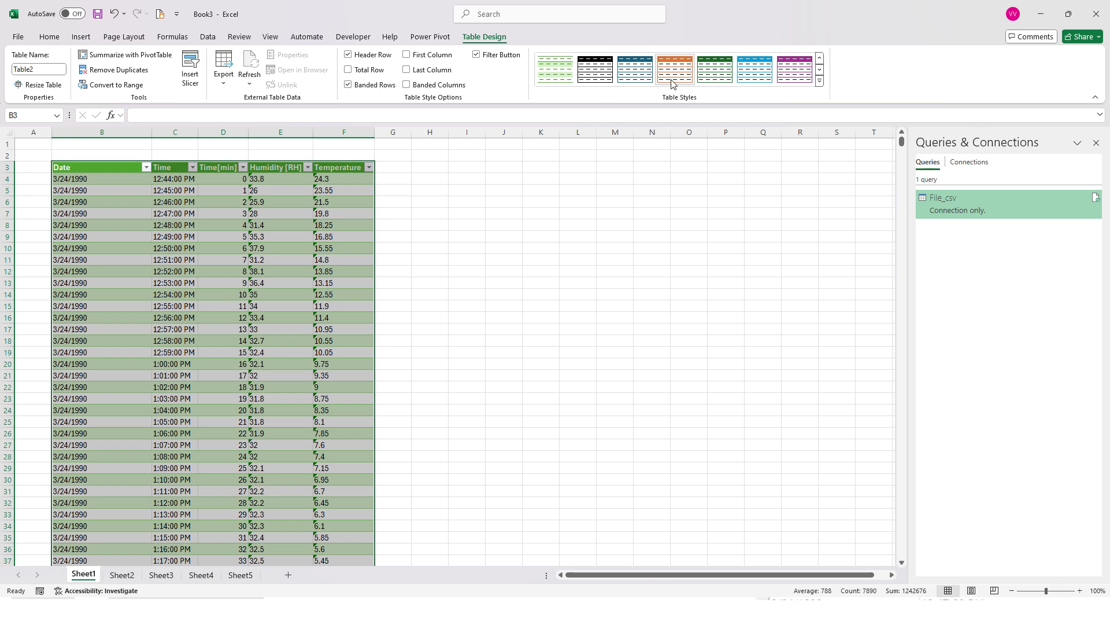
{"action": "left_click", "coordinate": [277, 235]}
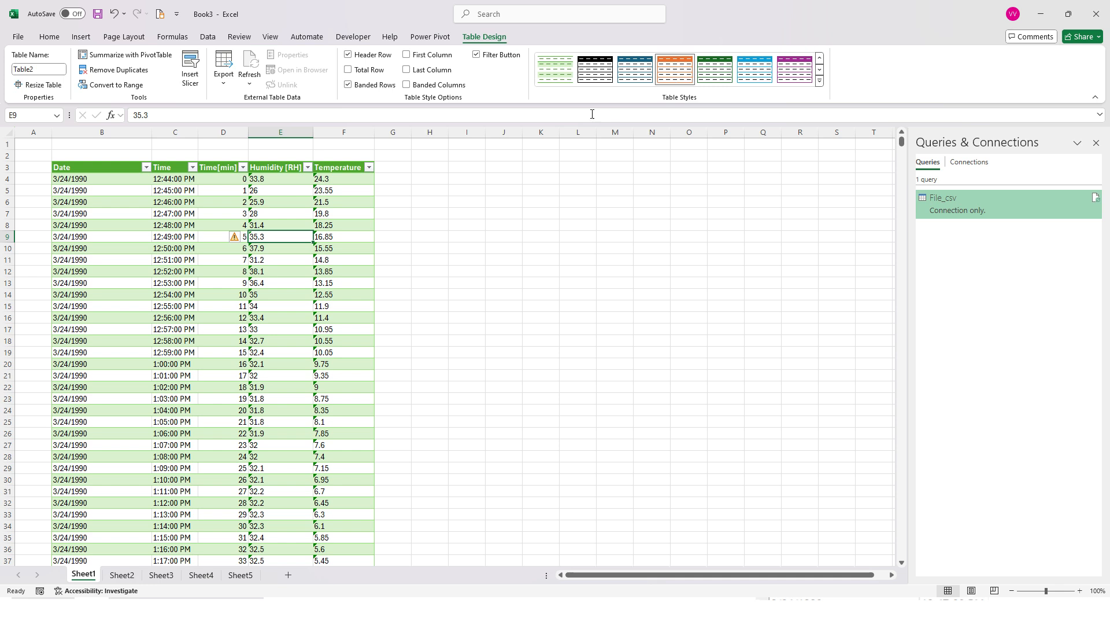
{"action": "left_click_drag", "start_coordinate": [113, 168], "coordinate": [362, 199]}
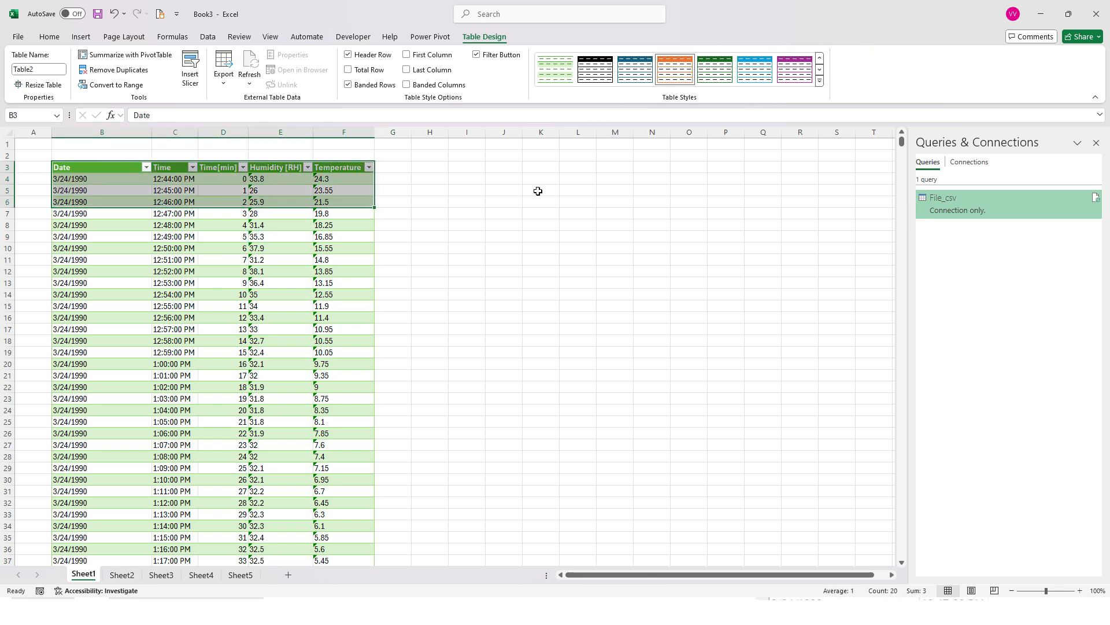
{"action": "left_click", "coordinate": [262, 248]}
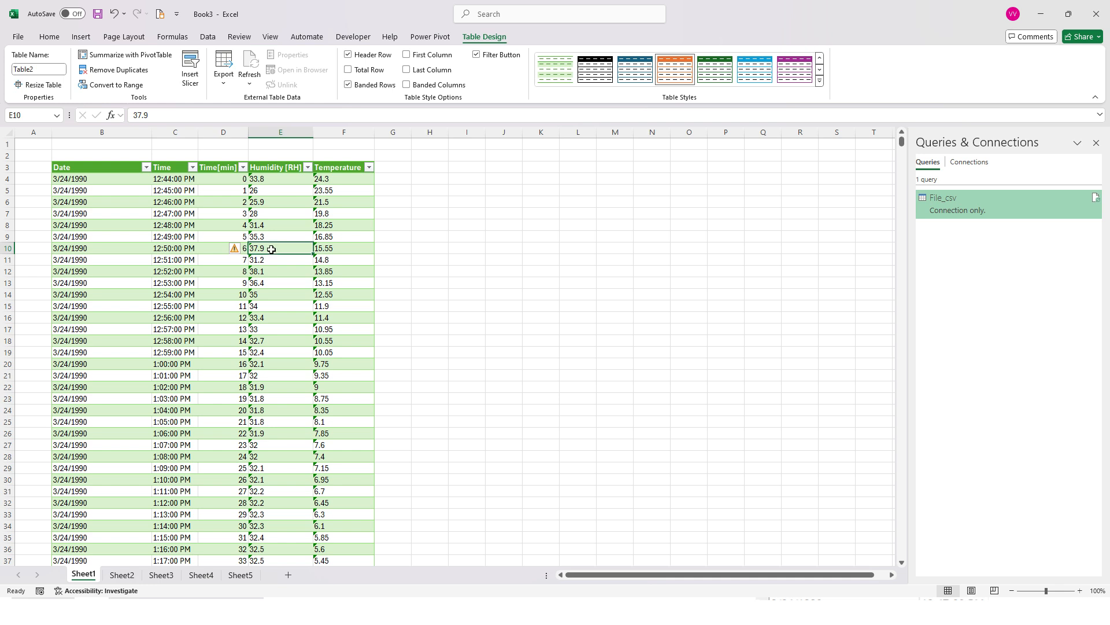
{"action": "left_click_drag", "start_coordinate": [91, 172], "coordinate": [326, 260]}
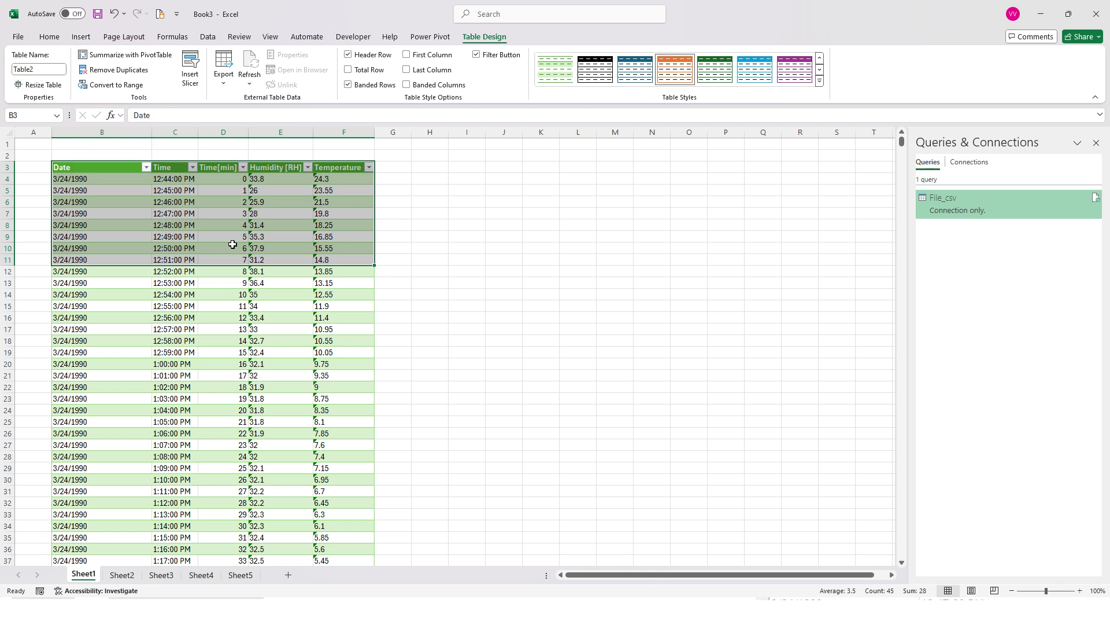
{"action": "left_click", "coordinate": [48, 37]}
{"action": "left_click", "coordinate": [81, 37]}
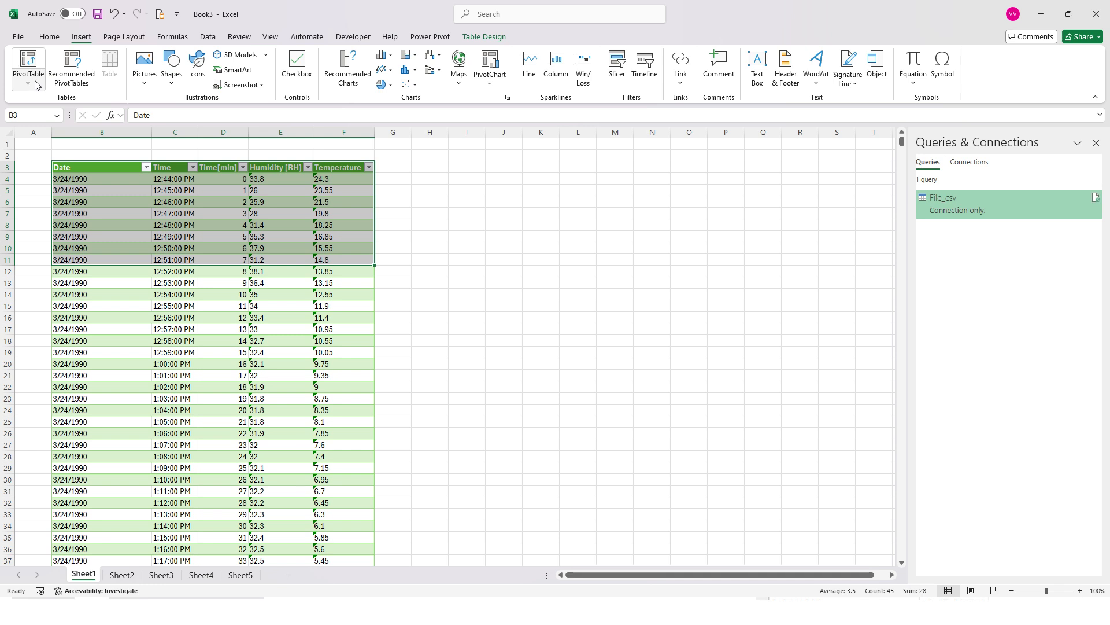
{"action": "left_click", "coordinate": [49, 37]}
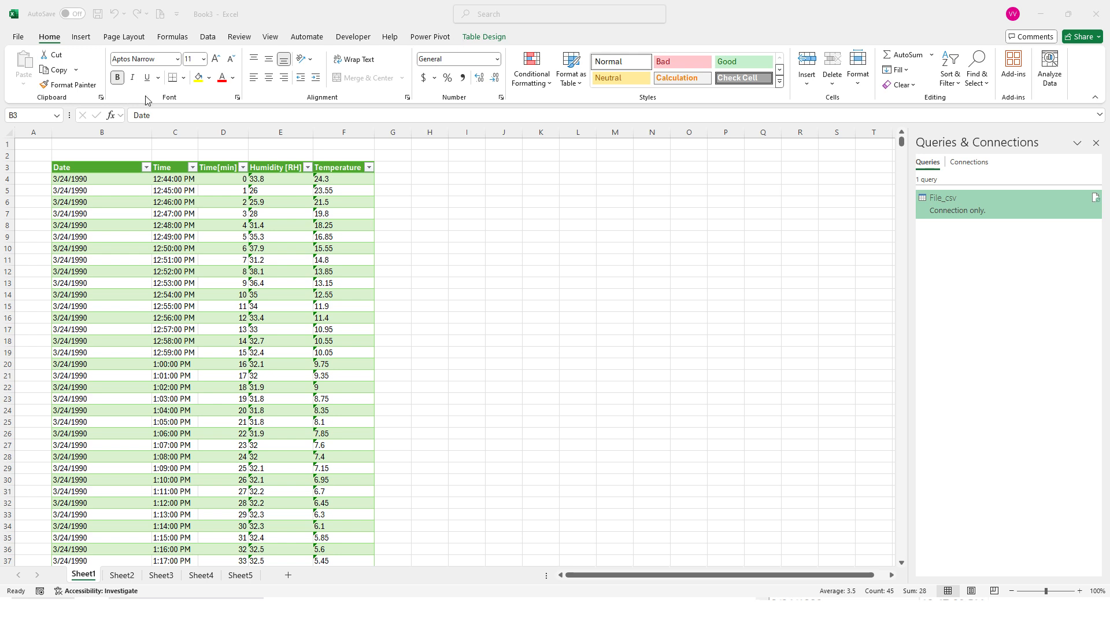
Rename the table that starts at B3 as LoggerData
{"action": "left_click", "coordinate": [114, 193]}
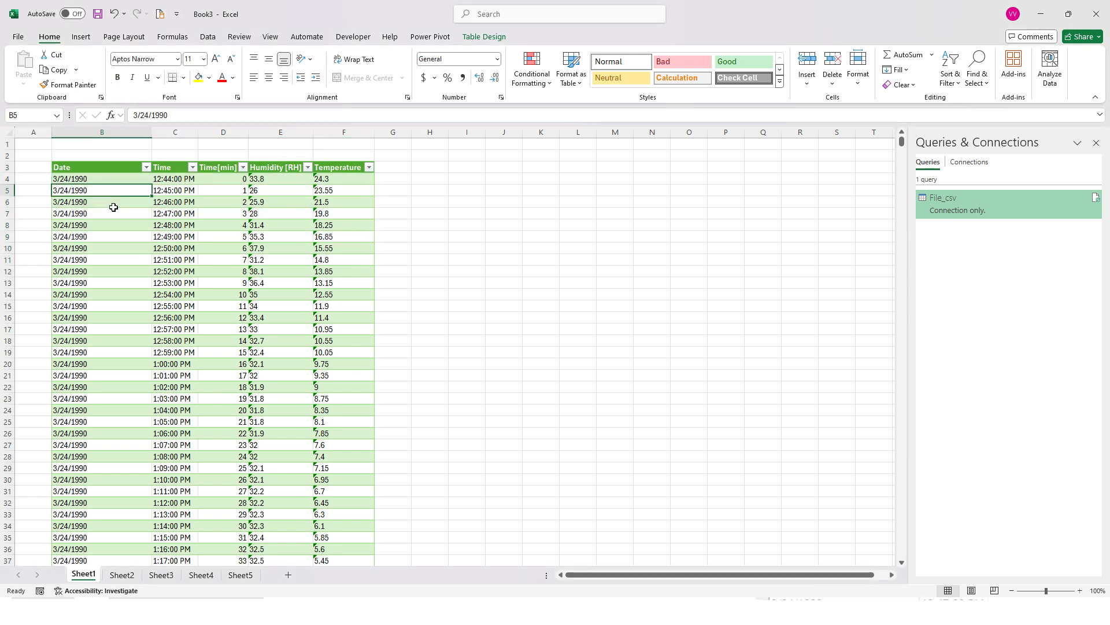
{"action": "left_click", "coordinate": [475, 38]}
{"action": "left_click_drag", "start_coordinate": [136, 171], "coordinate": [340, 230]}
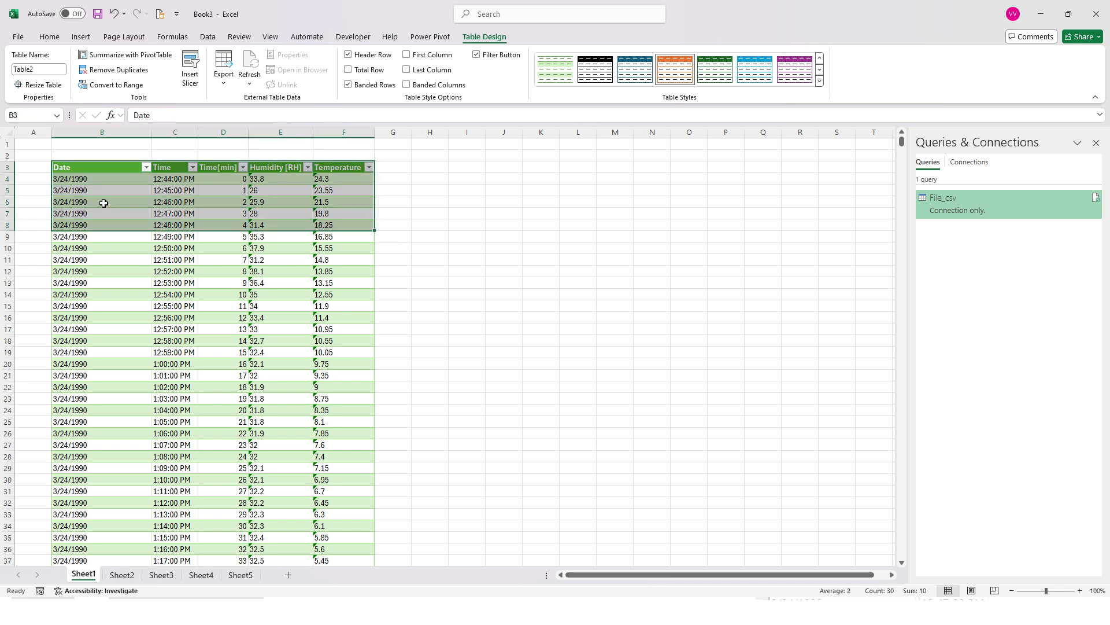
{"action": "left_click", "coordinate": [24, 69]}
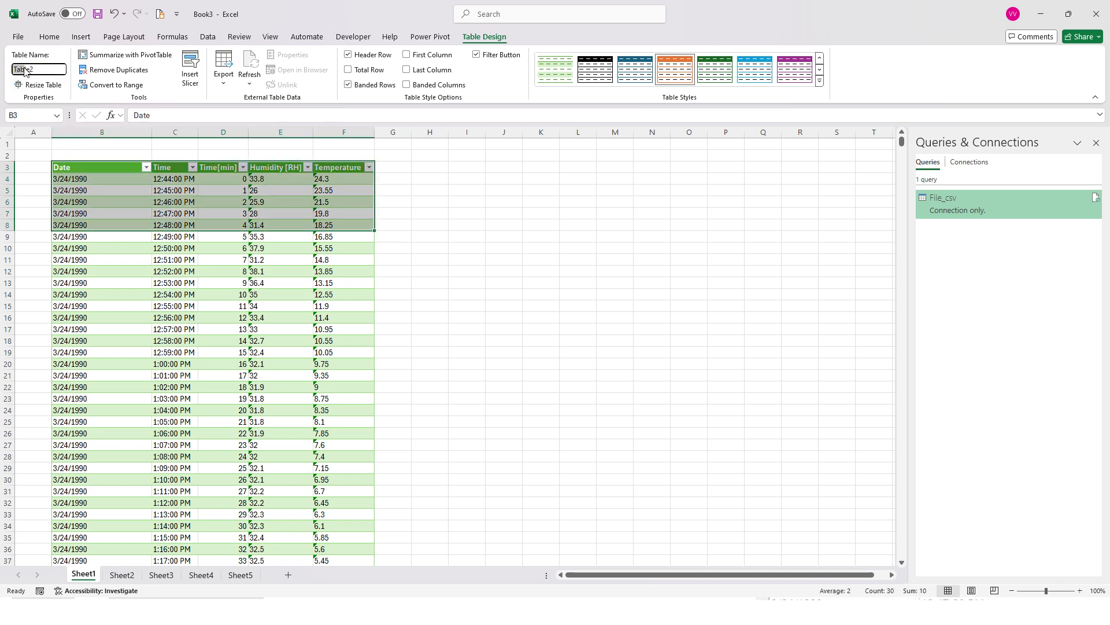
{"action": "left_click", "coordinate": [42, 70]}
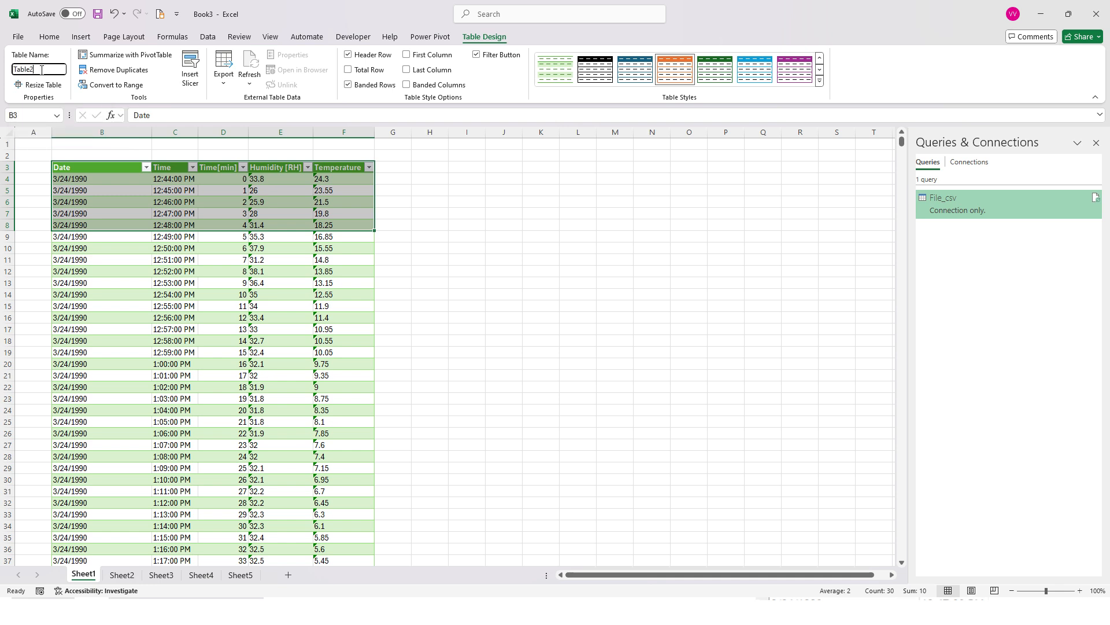
{"action": "left_click_drag", "start_coordinate": [42, 70], "coordinate": [12, 71]}
{"action": "type", "text": "LoogerD"}
{"action": "key", "text": "BackSpace"}
{"action": "key", "text": "BackSpace"}
{"action": "key", "text": "BackSpace"}
{"action": "key", "text": "BackSpace"}
{"action": "key", "text": "BackSpace"}
{"action": "type", "text": "ggerData"}
{"action": "left_click", "coordinate": [127, 207]}
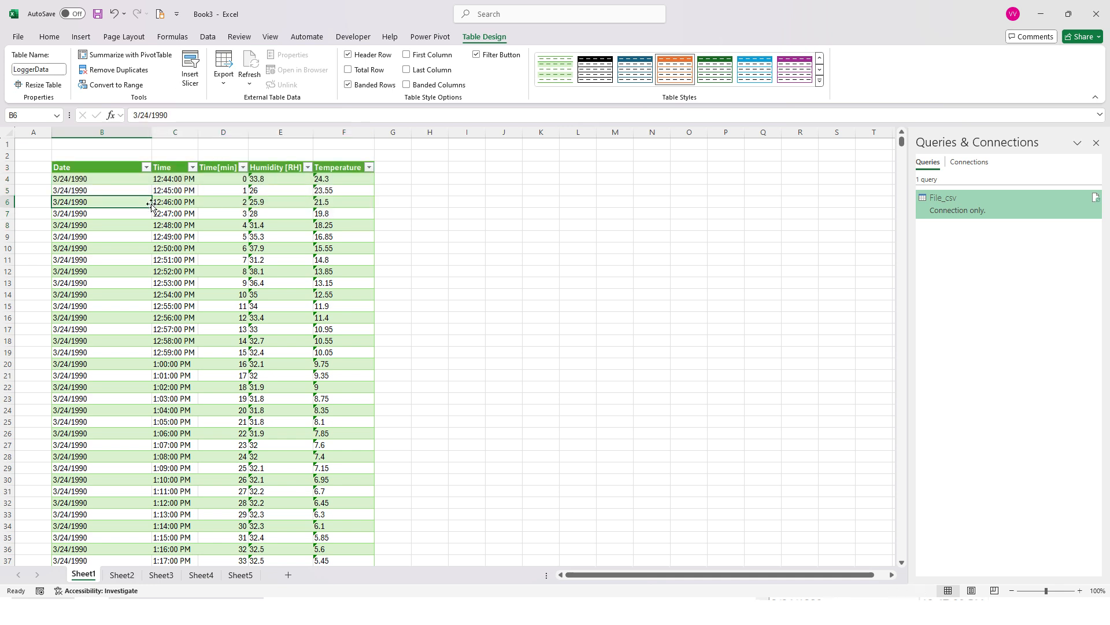
Summarize the LoggerData table with a PivotTable placed on a new worksheet
{"action": "left_click_drag", "start_coordinate": [96, 171], "coordinate": [339, 216]}
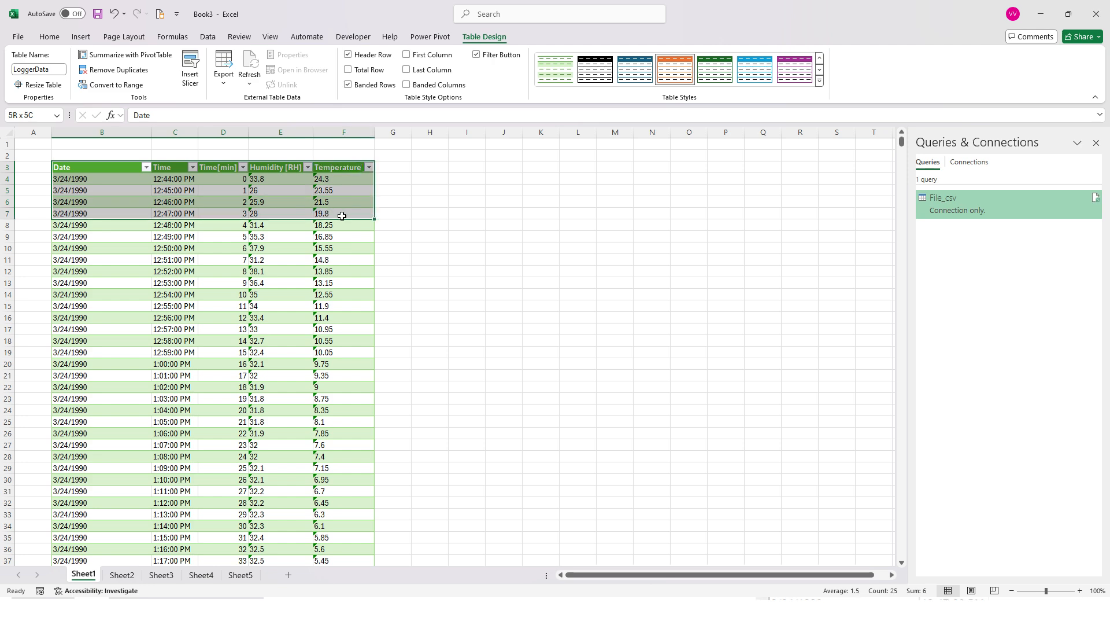
{"action": "left_click", "coordinate": [148, 58]}
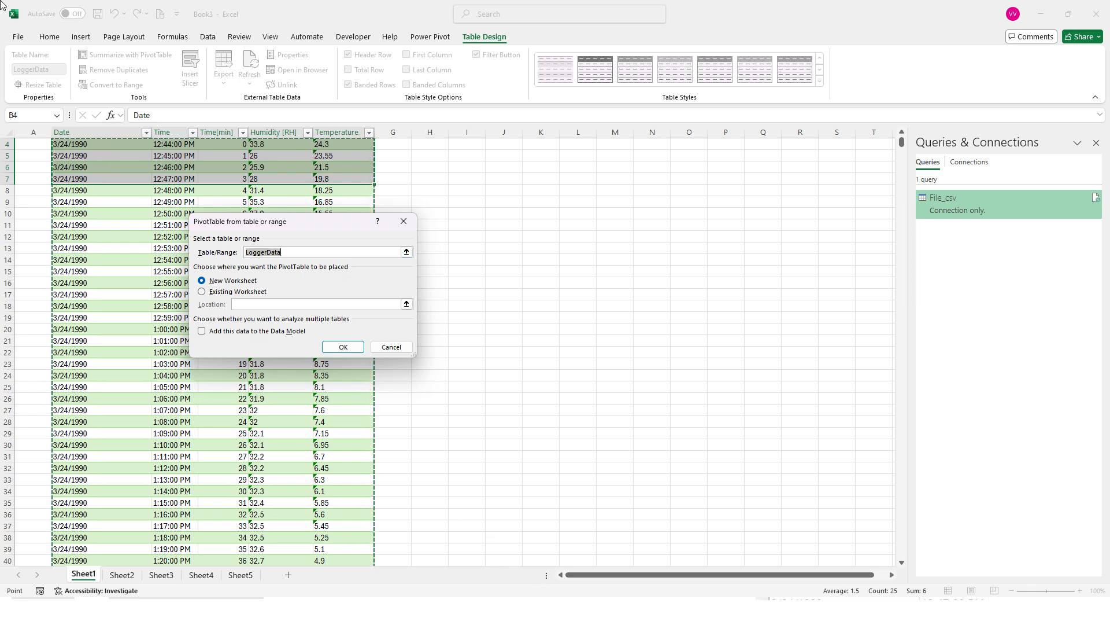
{"action": "left_click", "coordinate": [342, 345]}
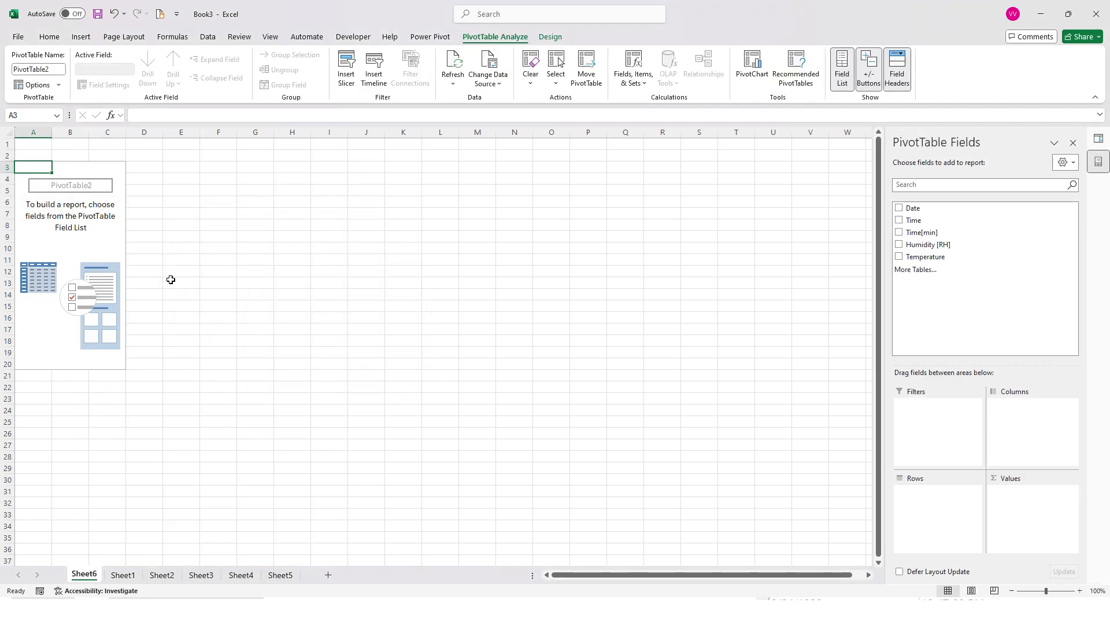
Switch to the Excel Tables_f slide show in PowerPoint and advance to the Pivot Table slide
{"action": "key", "text": "alt+Tab"}
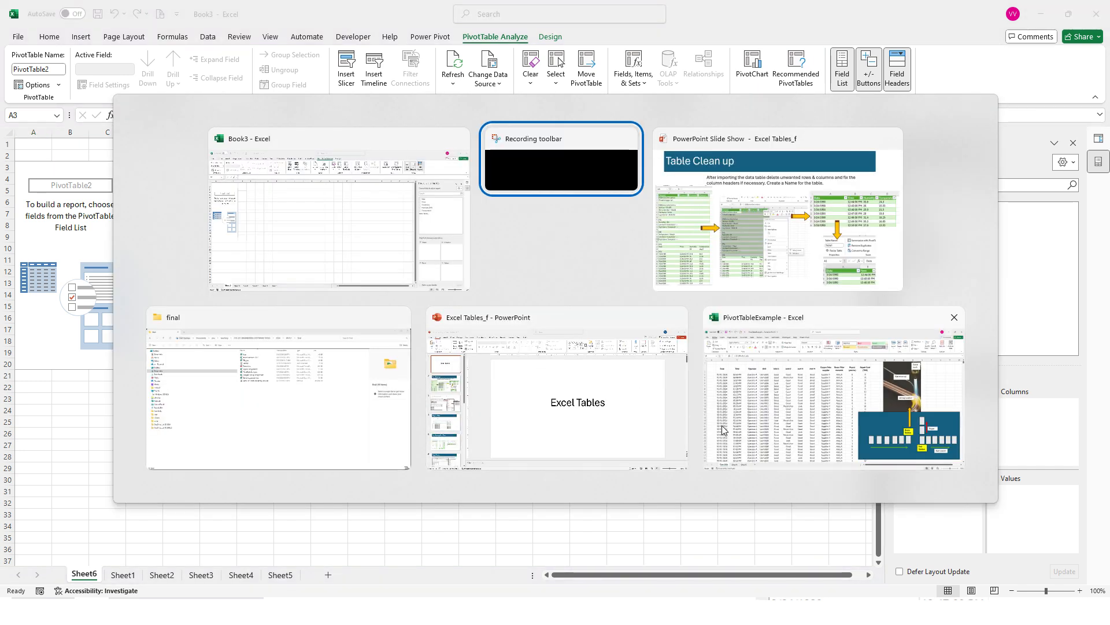
{"action": "key", "text": "alt+Tab"}
{"action": "key", "text": "Right"}
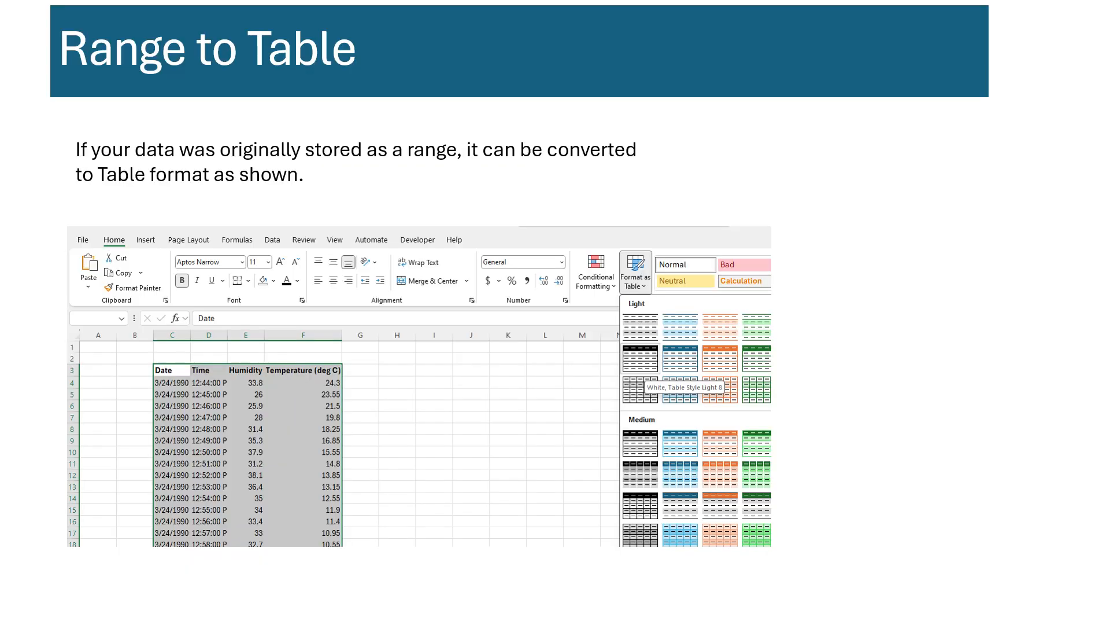
{"action": "key", "text": "Right"}
{"action": "key", "text": "Right"}
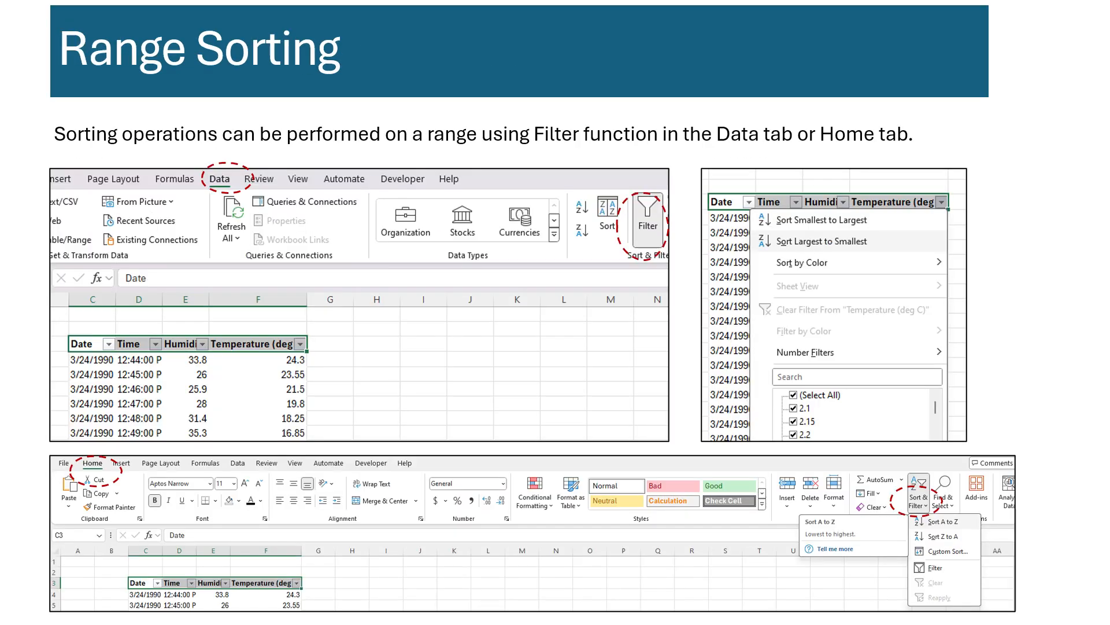
{"action": "key", "text": "Right"}
{"action": "key", "text": "Right"}
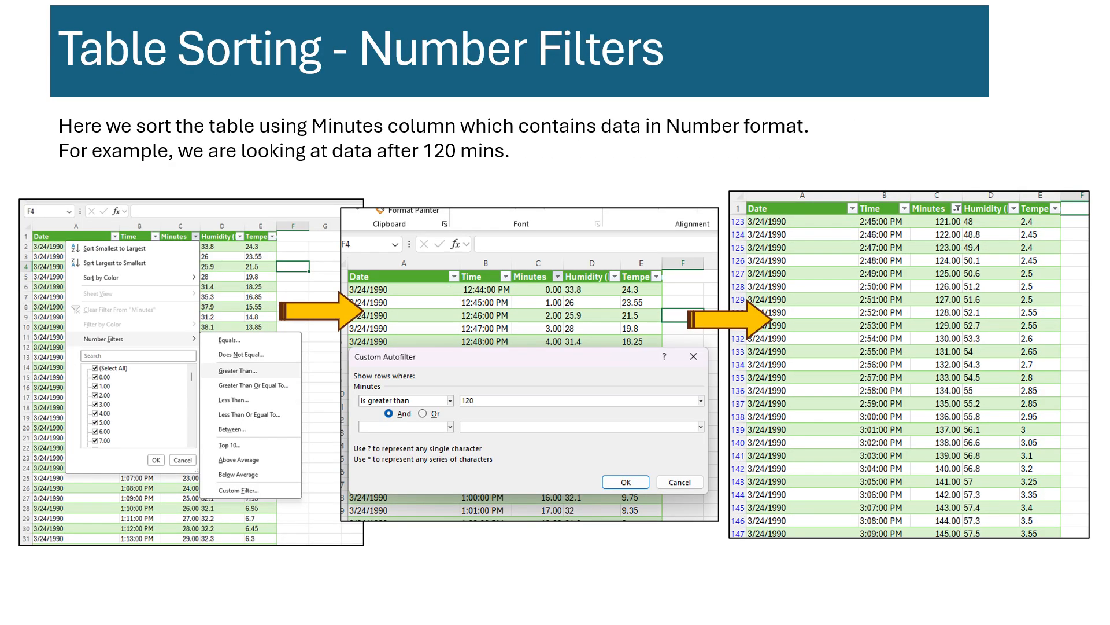
{"action": "key", "text": "Right"}
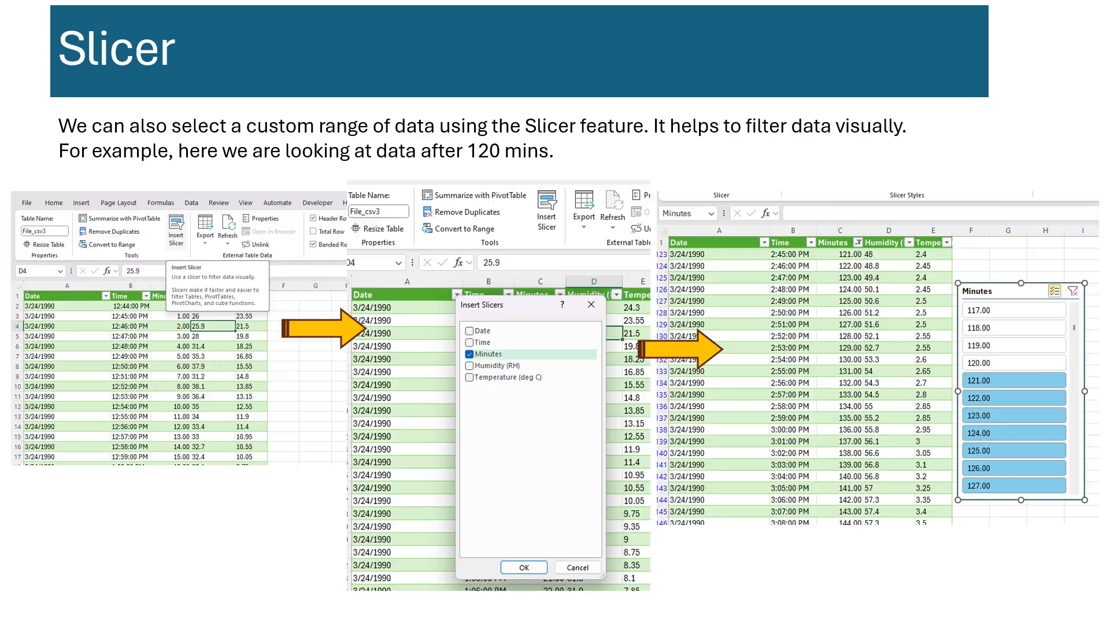
{"action": "key", "text": "Right"}
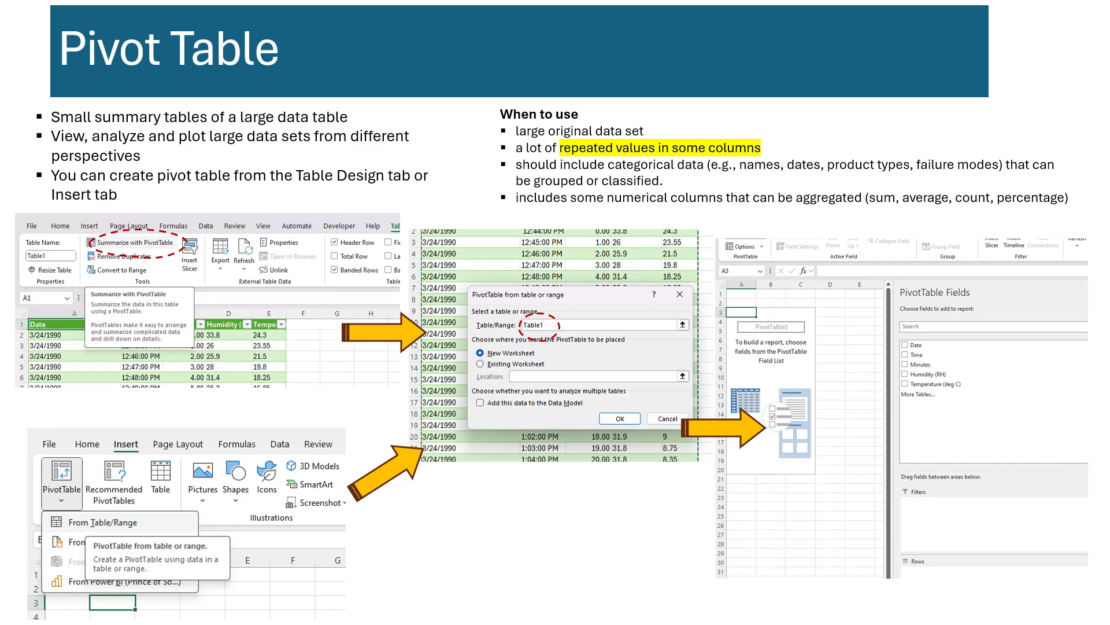
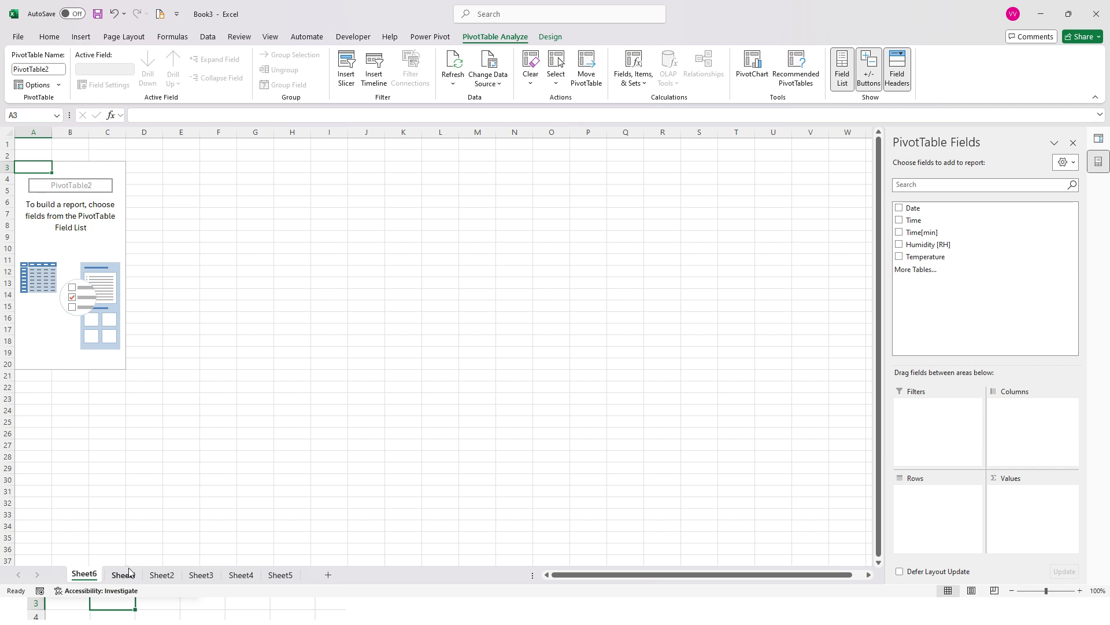
Examine the Date, Time, Time[min], Humidity [RH] and Temperature columns of the logger table on Sheet1
{"action": "left_click", "coordinate": [130, 575]}
{"action": "scroll", "coordinate": [193, 403], "scroll_direction": "up", "scroll_amount": 1}
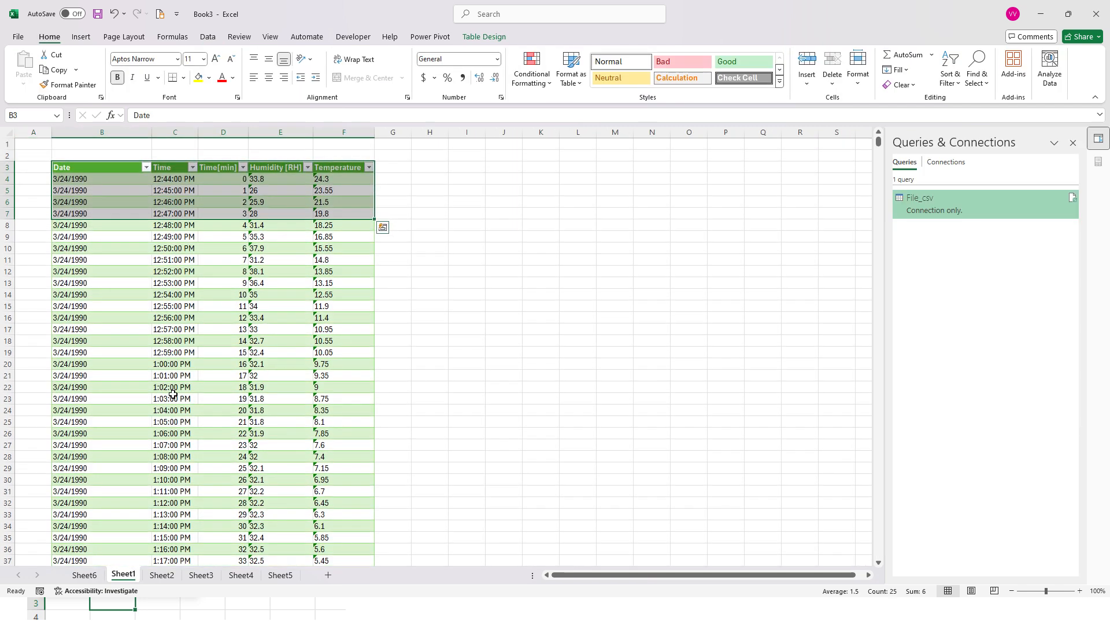
{"action": "left_click_drag", "start_coordinate": [92, 260], "coordinate": [70, 468]}
{"action": "scroll", "coordinate": [98, 448], "scroll_direction": "down", "scroll_amount": 1}
{"action": "scroll", "coordinate": [99, 448], "scroll_direction": "down", "scroll_amount": 4}
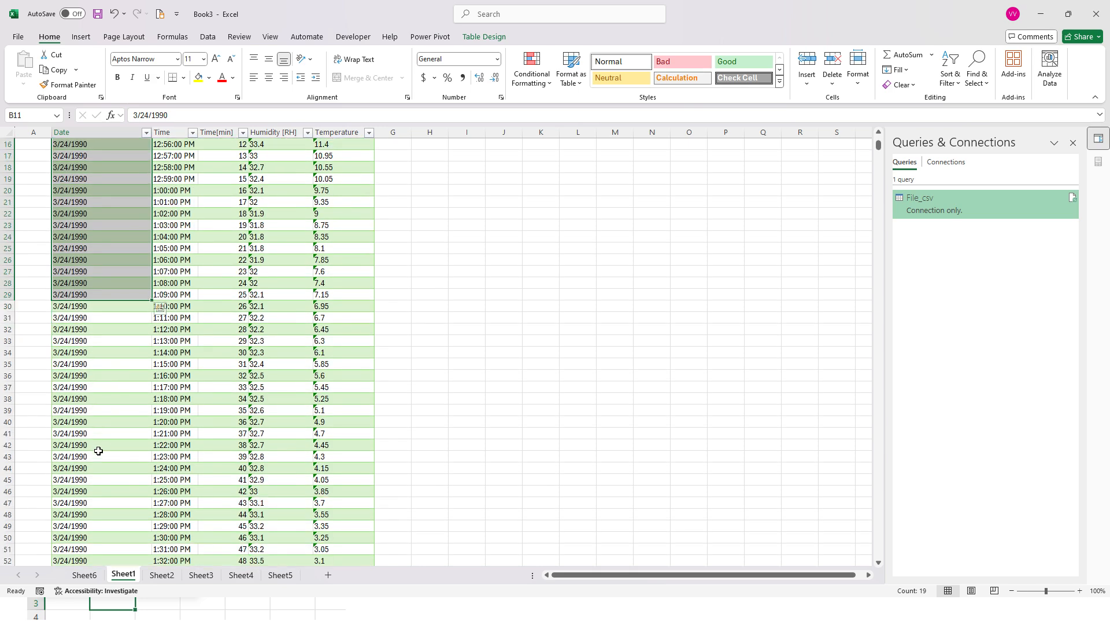
{"action": "scroll", "coordinate": [99, 448], "scroll_direction": "down", "scroll_amount": 2}
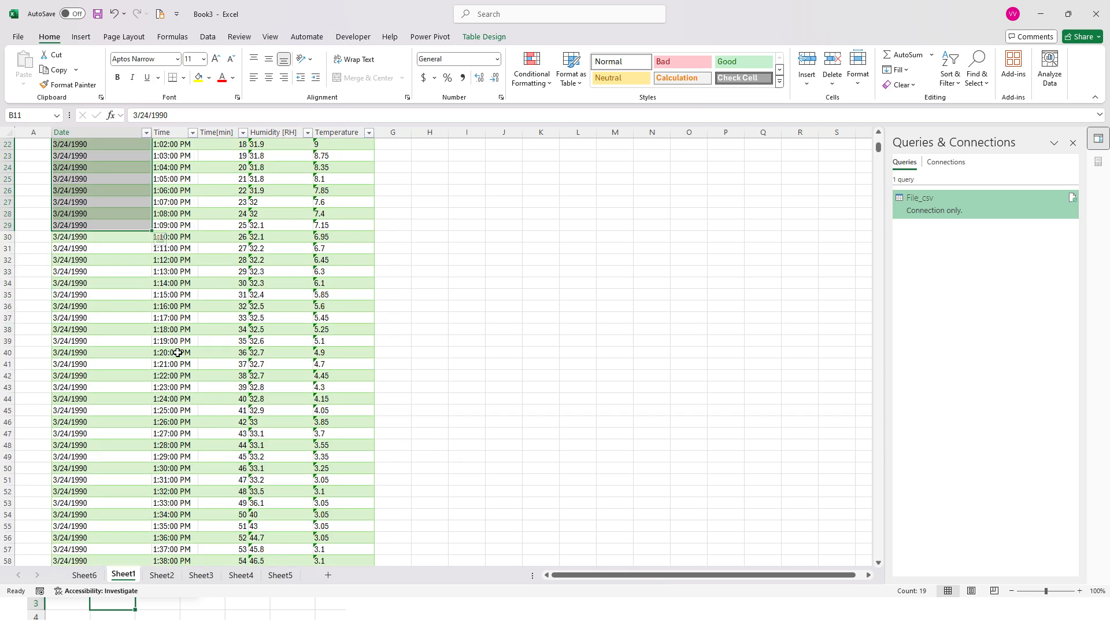
{"action": "left_click_drag", "start_coordinate": [174, 352], "coordinate": [174, 376]}
{"action": "scroll", "coordinate": [173, 361], "scroll_direction": "up", "scroll_amount": 3}
{"action": "scroll", "coordinate": [174, 362], "scroll_direction": "up", "scroll_amount": 4}
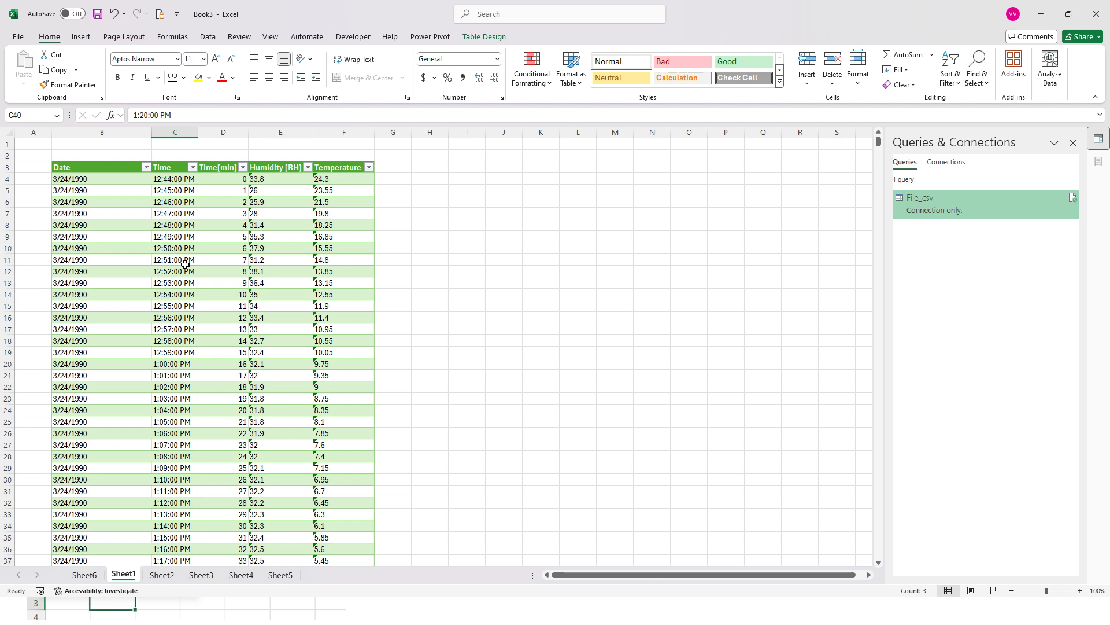
{"action": "left_click_drag", "start_coordinate": [236, 180], "coordinate": [220, 269]}
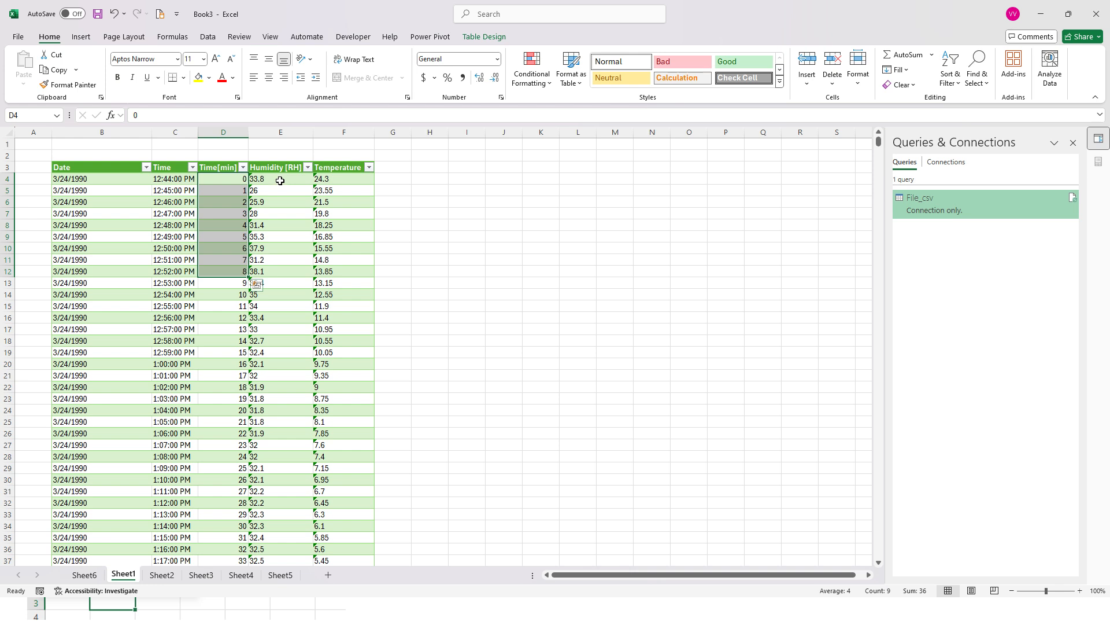
{"action": "left_click_drag", "start_coordinate": [279, 180], "coordinate": [288, 399]}
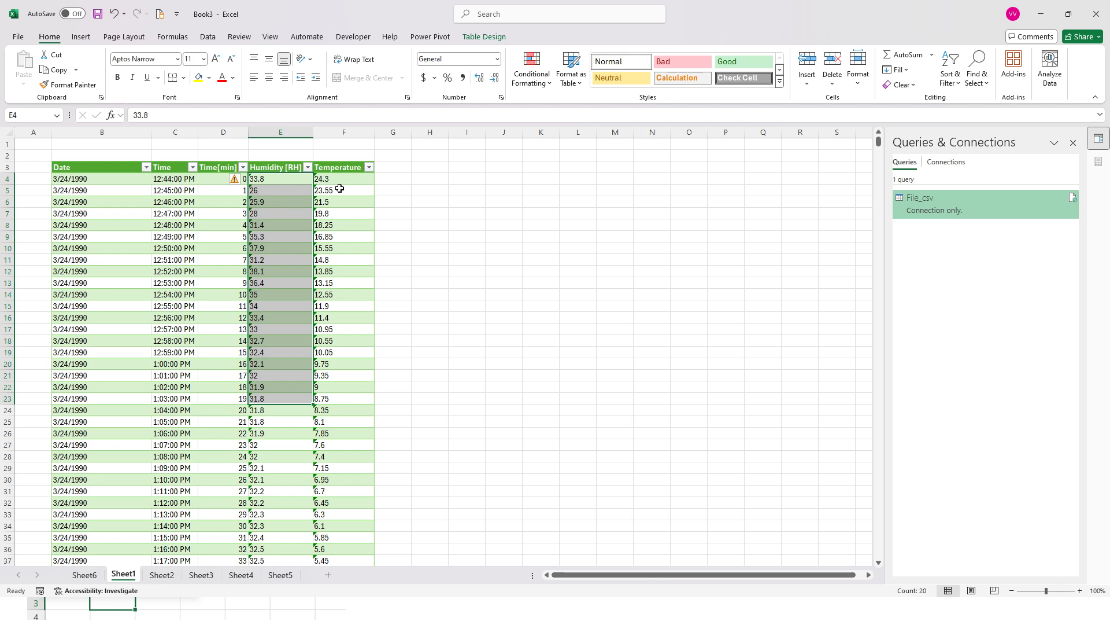
{"action": "left_click_drag", "start_coordinate": [339, 179], "coordinate": [340, 362]}
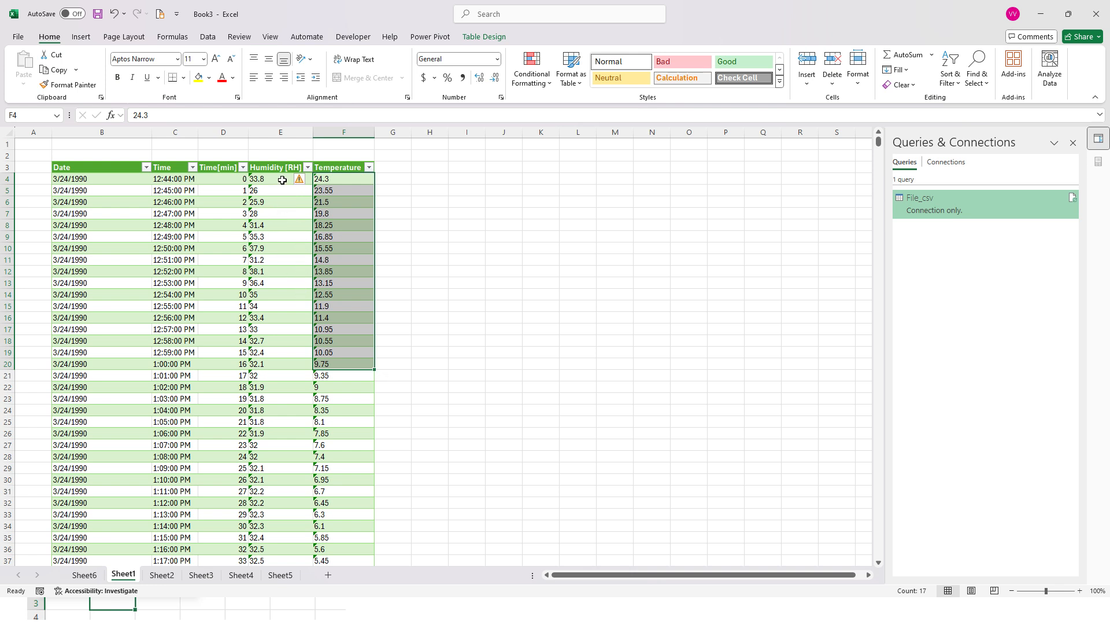
{"action": "left_click_drag", "start_coordinate": [290, 181], "coordinate": [340, 272]}
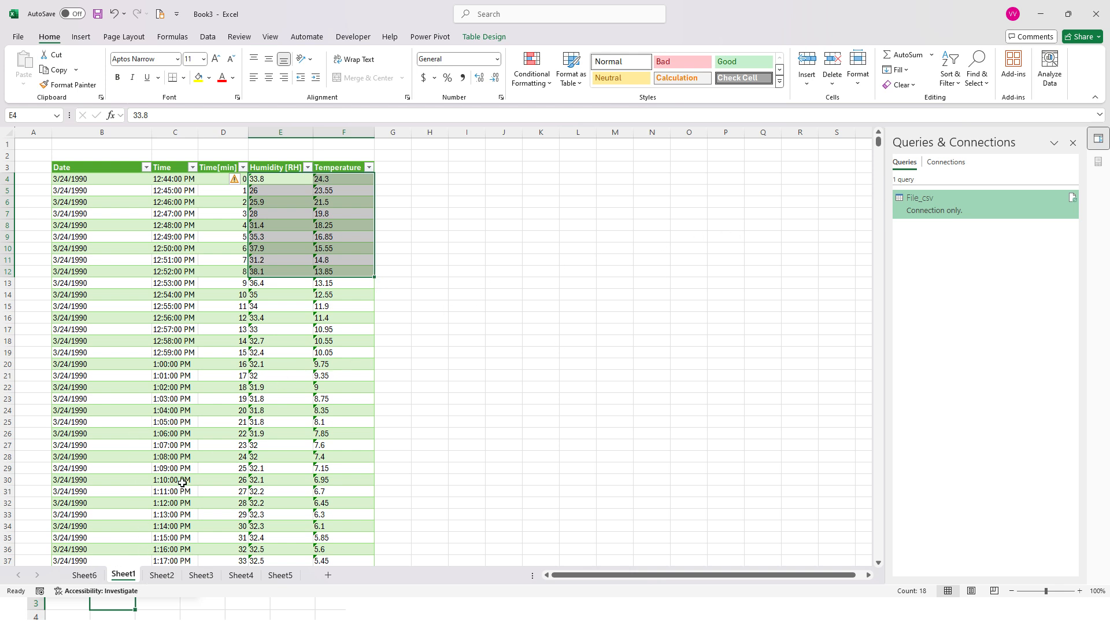
Add the Temperature and Humidity [RH] fields to the Values area of the PivotTable on Sheet6
{"action": "left_click", "coordinate": [87, 575]}
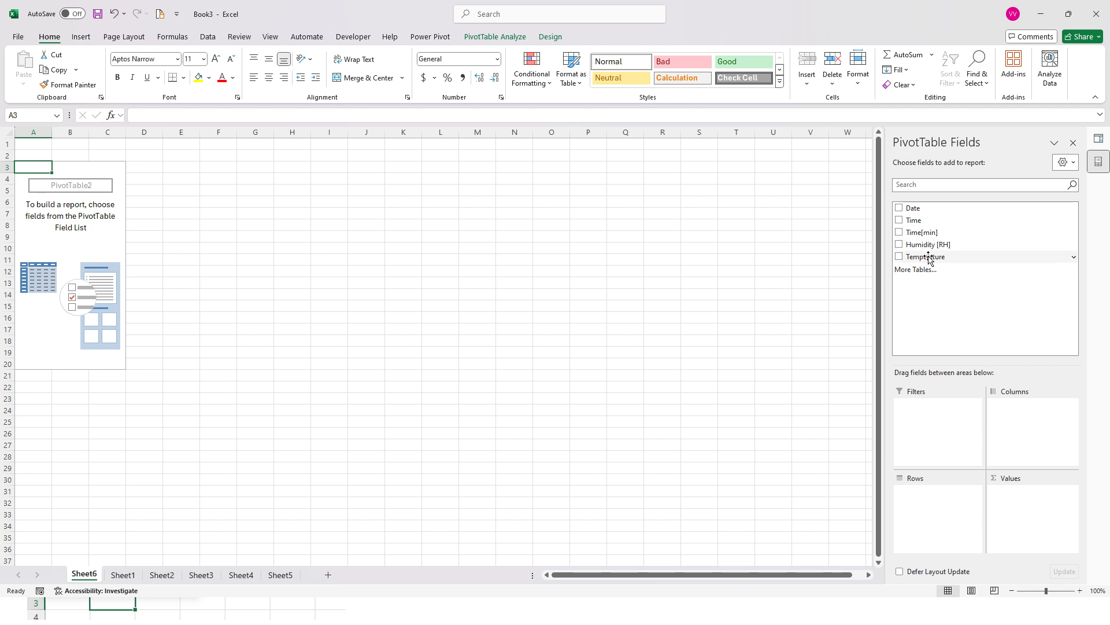
{"action": "left_click_drag", "start_coordinate": [929, 257], "coordinate": [1026, 508]}
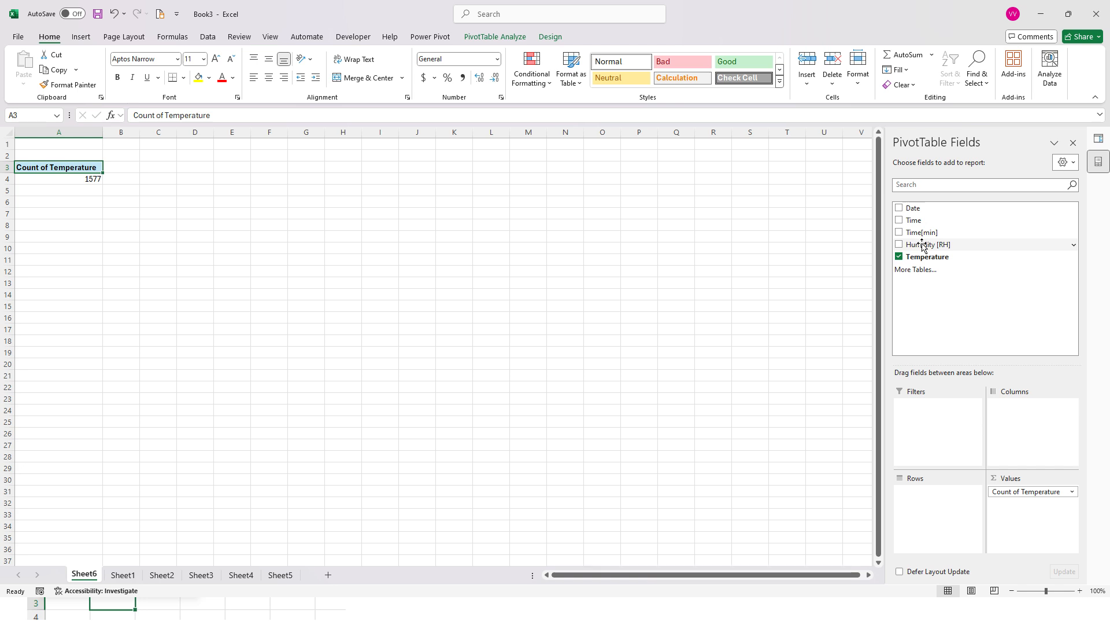
{"action": "left_click_drag", "start_coordinate": [919, 244], "coordinate": [1010, 516]}
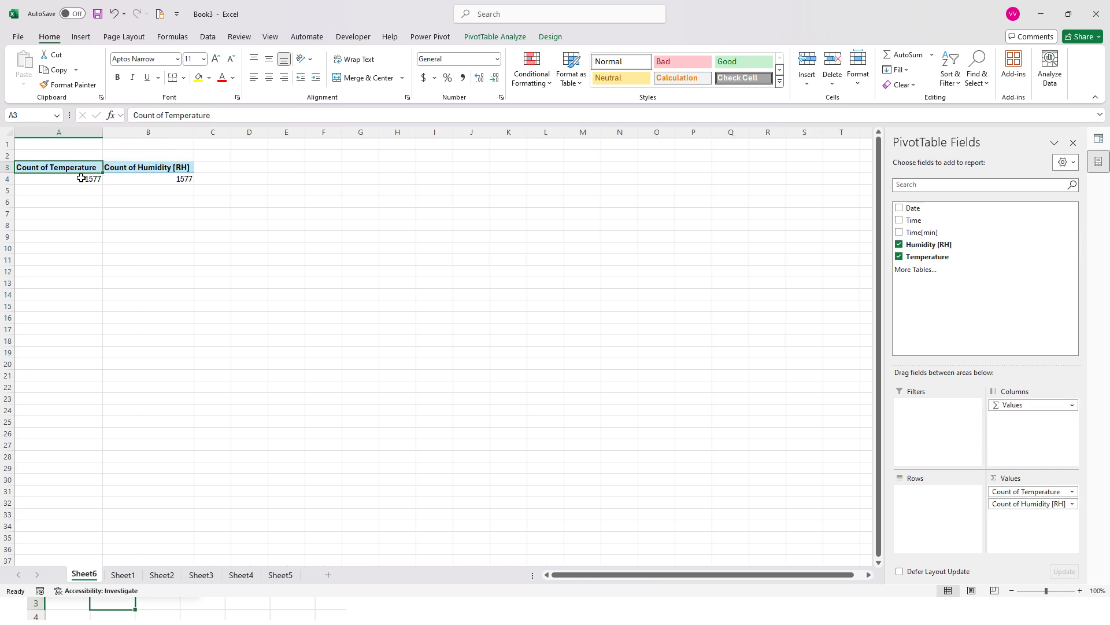
Summarize both the Temperature and the Humidity [RH] value fields by Average
{"action": "left_click", "coordinate": [1016, 492]}
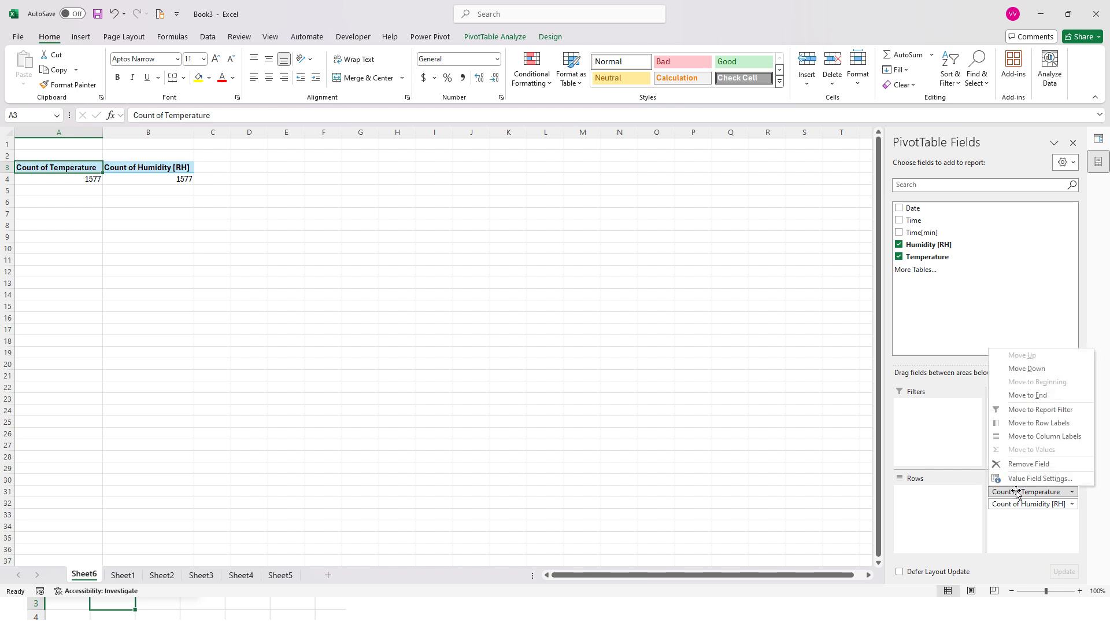
{"action": "left_click", "coordinate": [1055, 479]}
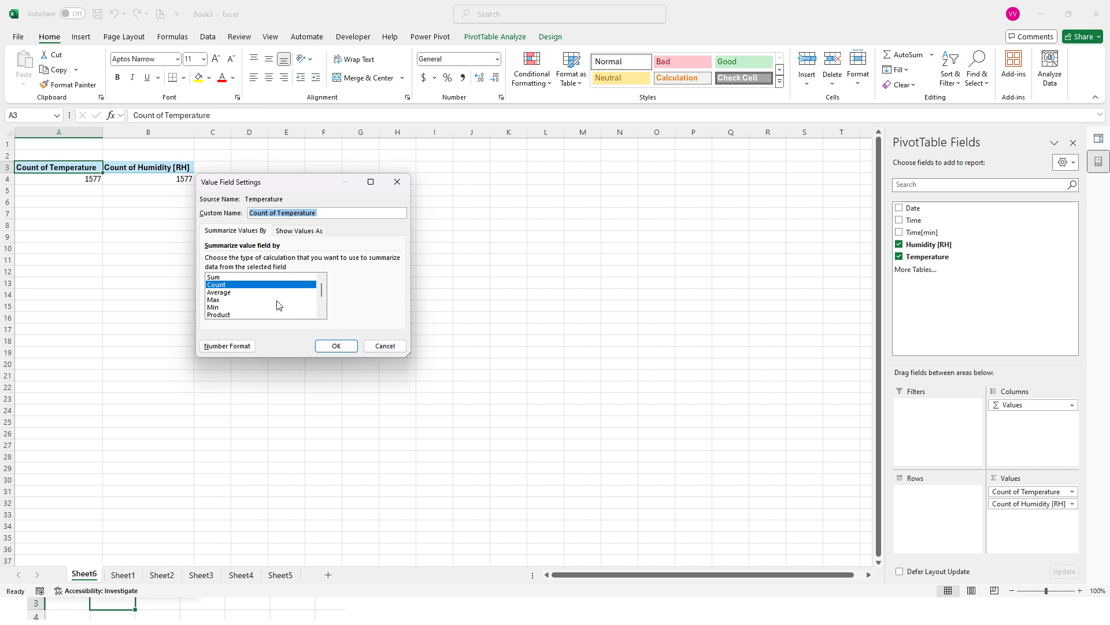
{"action": "left_click", "coordinate": [229, 293]}
{"action": "left_click", "coordinate": [334, 345]}
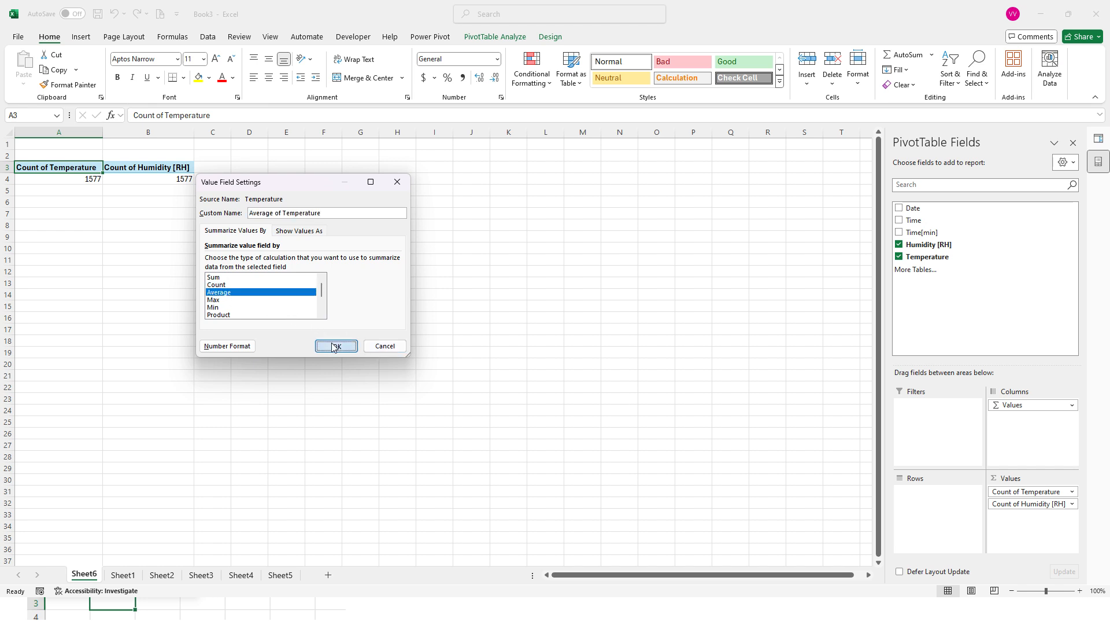
{"action": "left_click", "coordinate": [1041, 504]}
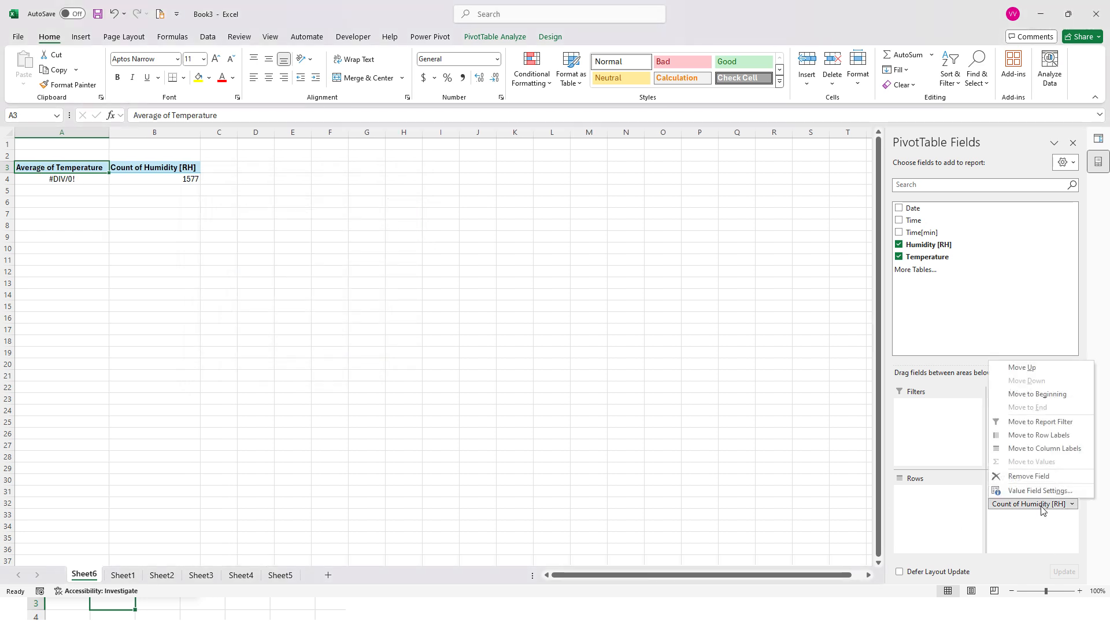
{"action": "left_click", "coordinate": [1046, 490]}
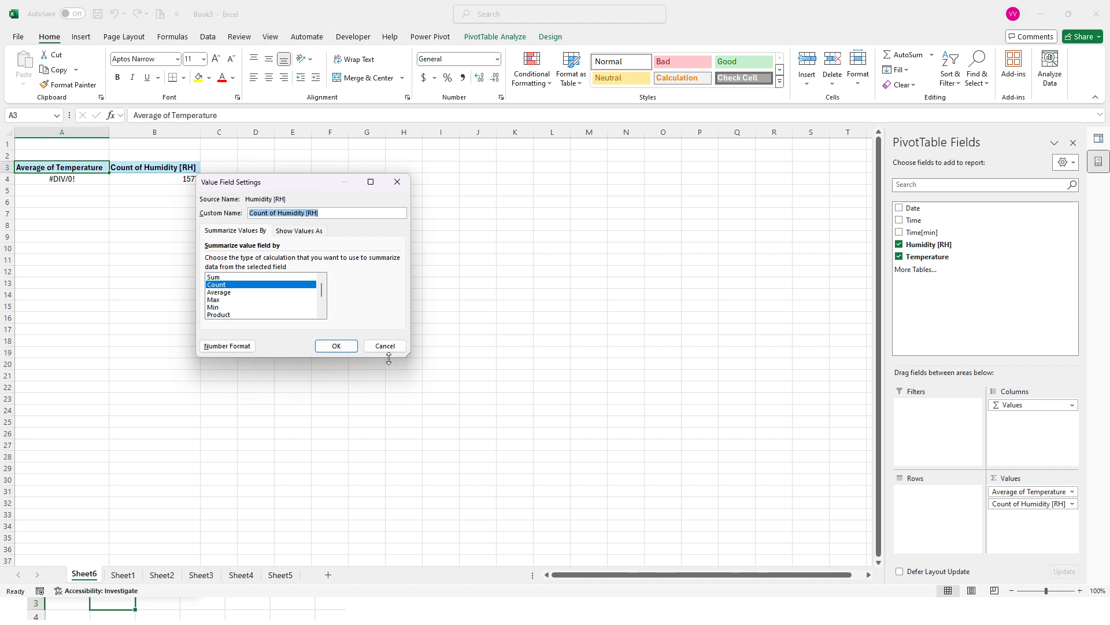
{"action": "left_click", "coordinate": [224, 293]}
{"action": "left_click", "coordinate": [345, 350]}
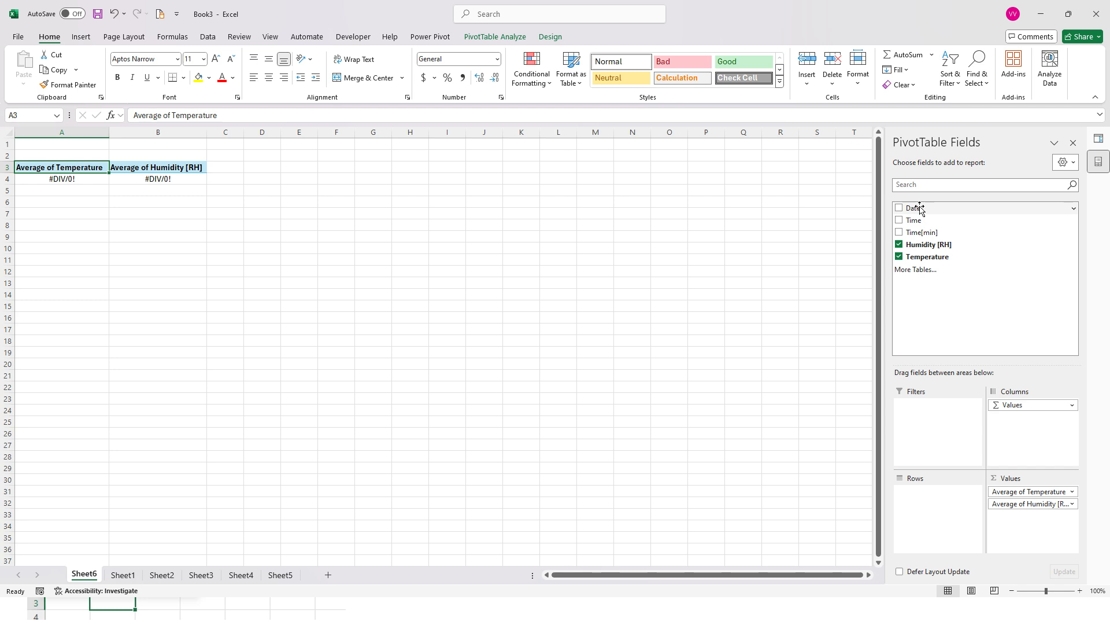
Add the Date field to the PivotTable's Rows area and inspect the average temperature and humidity cells for each date
{"action": "left_click_drag", "start_coordinate": [920, 209], "coordinate": [923, 507]}
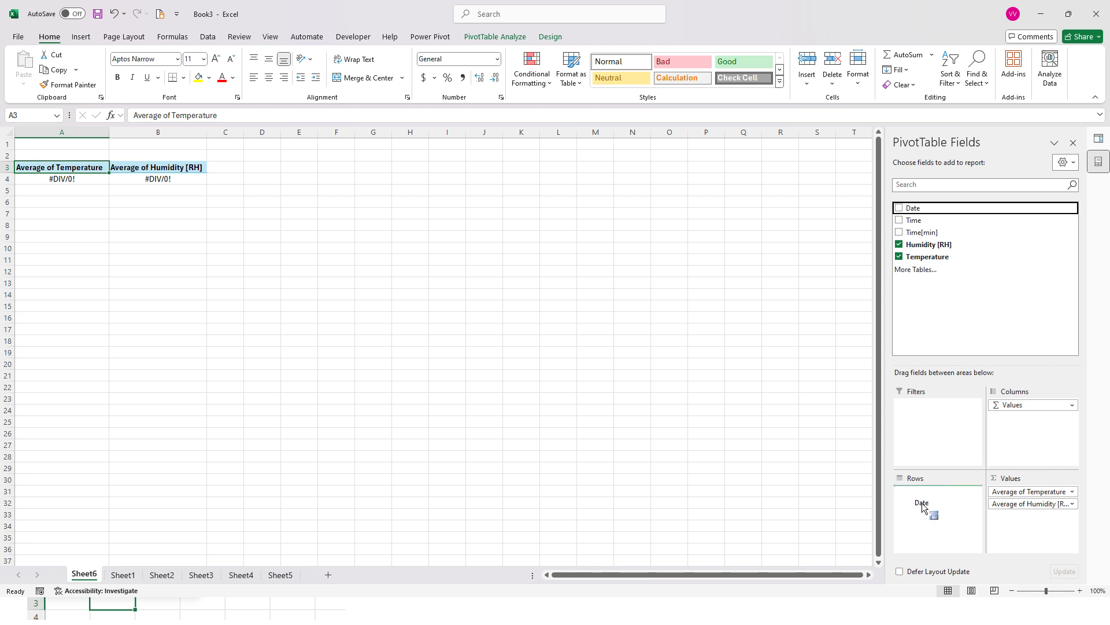
{"action": "left_click_drag", "start_coordinate": [922, 507], "coordinate": [928, 511]}
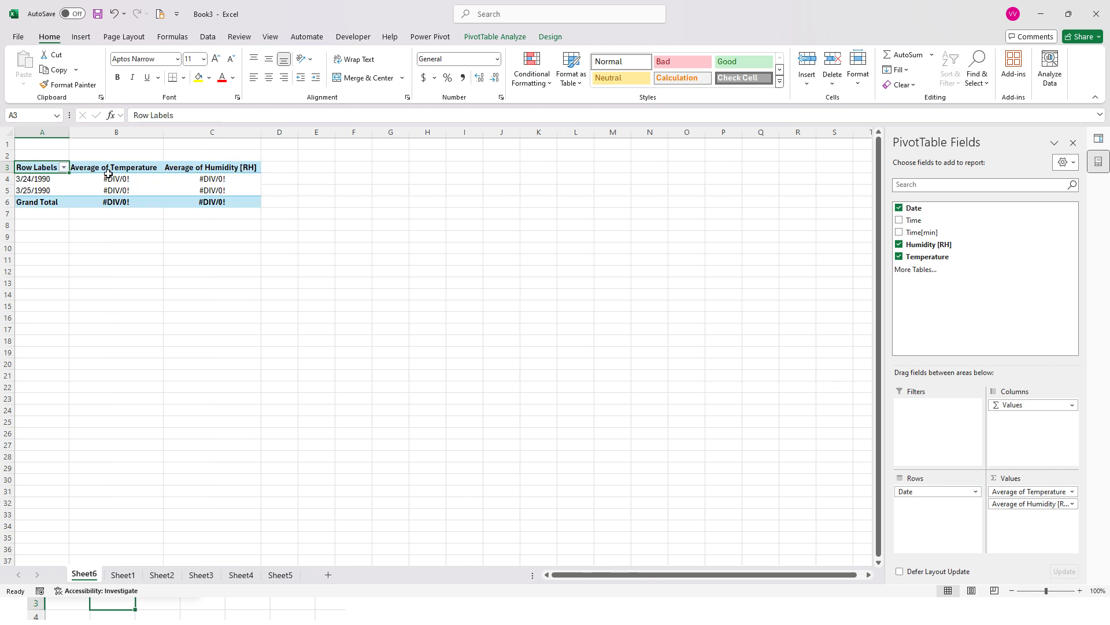
{"action": "left_click_drag", "start_coordinate": [108, 174], "coordinate": [211, 189]}
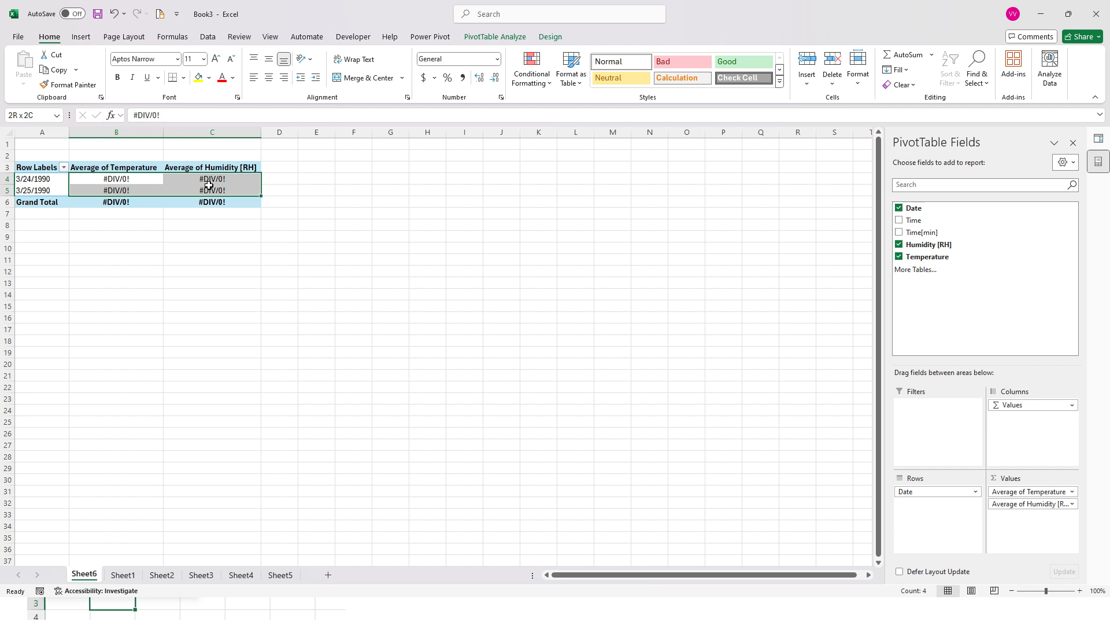
{"action": "left_click", "coordinate": [141, 179]}
{"action": "left_click", "coordinate": [41, 179]}
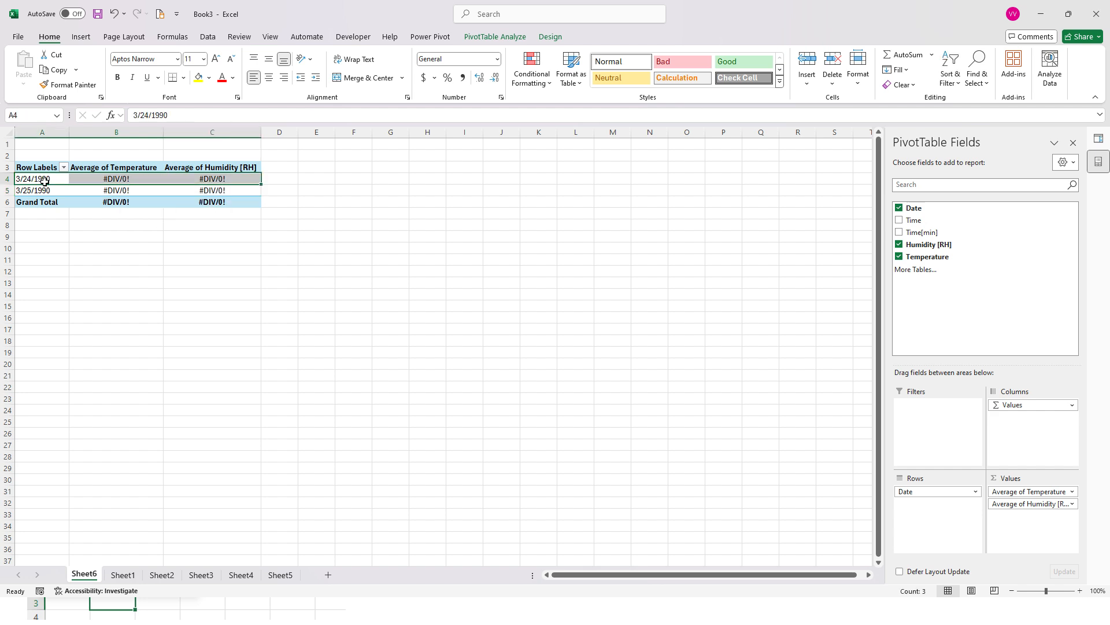
{"action": "left_click", "coordinate": [99, 191]}
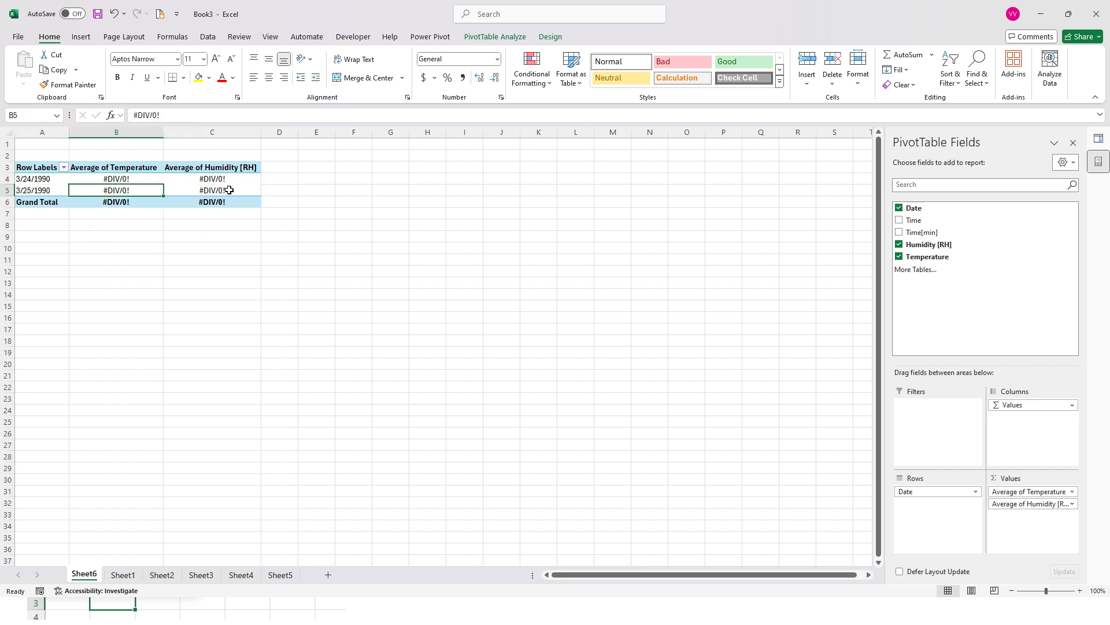
{"action": "left_click", "coordinate": [229, 190]}
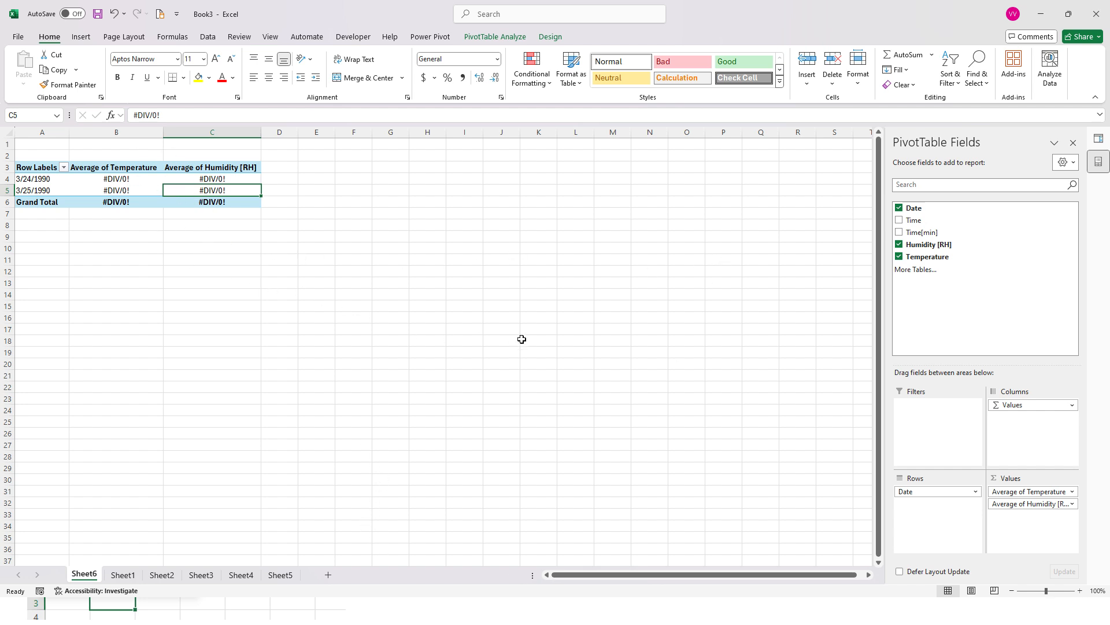
Add a table column headed "Humidity Values (RH)" in cell G3 of Sheet1
{"action": "left_click", "coordinate": [133, 579]}
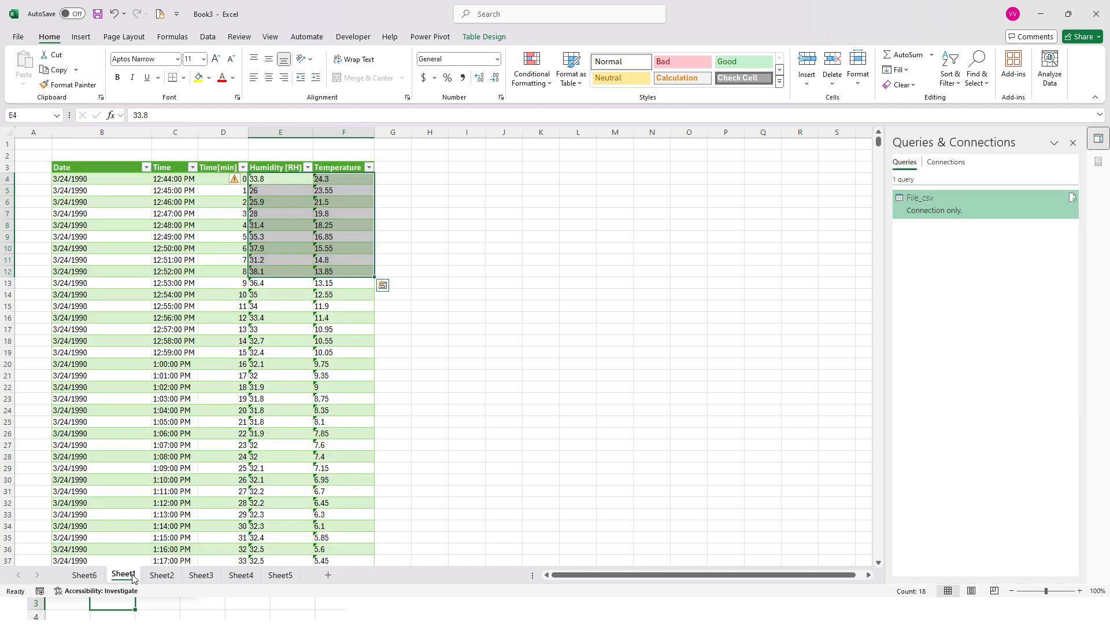
{"action": "left_click", "coordinate": [397, 167]}
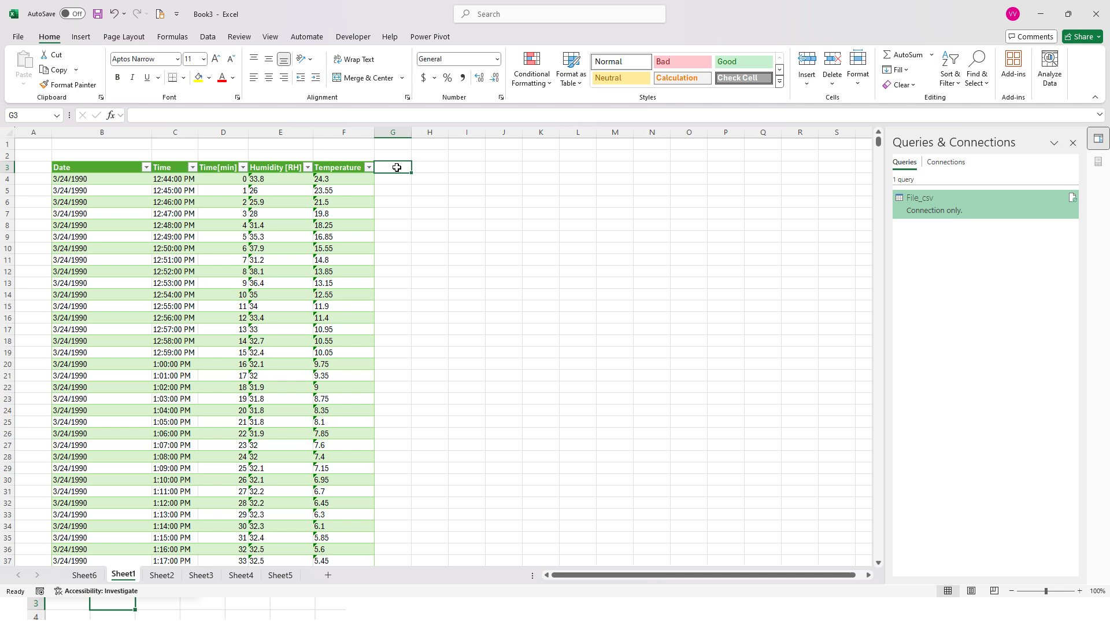
{"action": "type", "text": "H"}
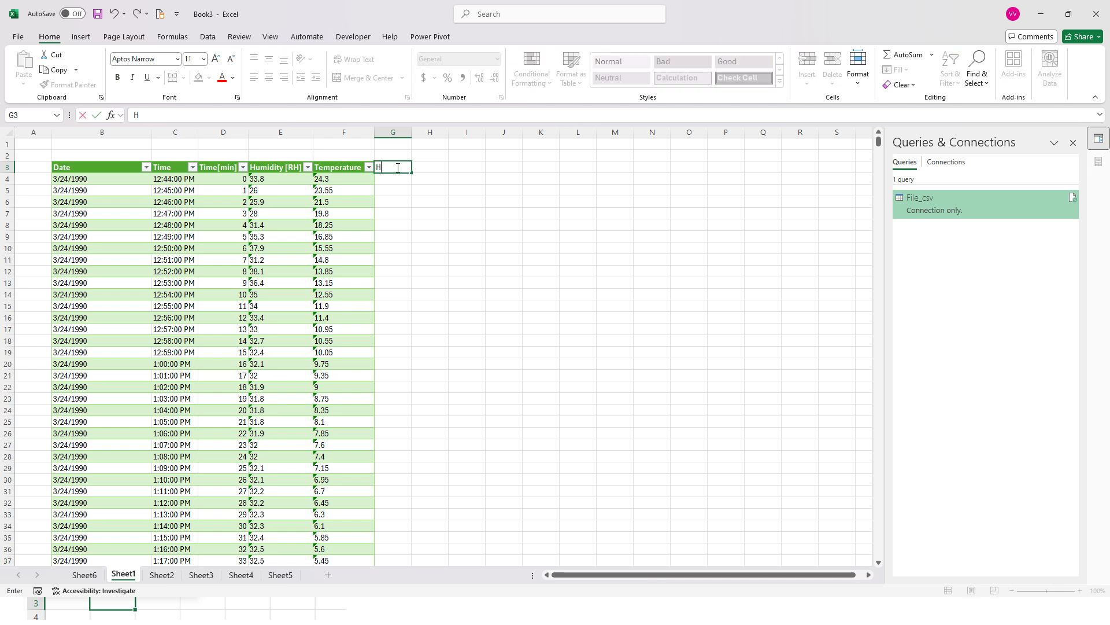
{"action": "type", "text": "umidity Values (RH"}
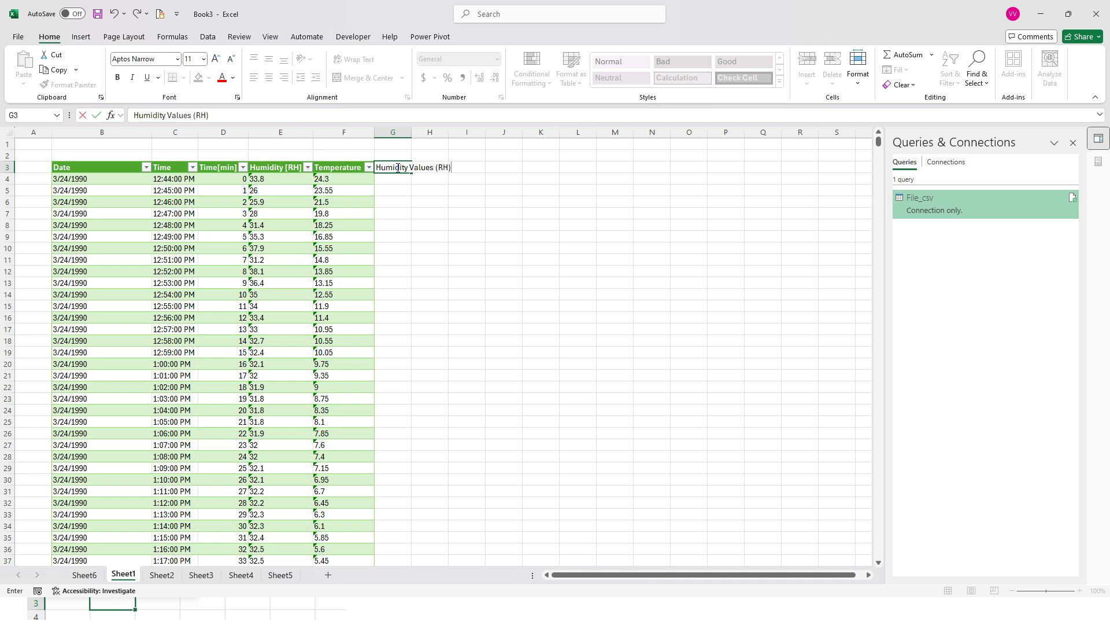
{"action": "key", "text": "Return"}
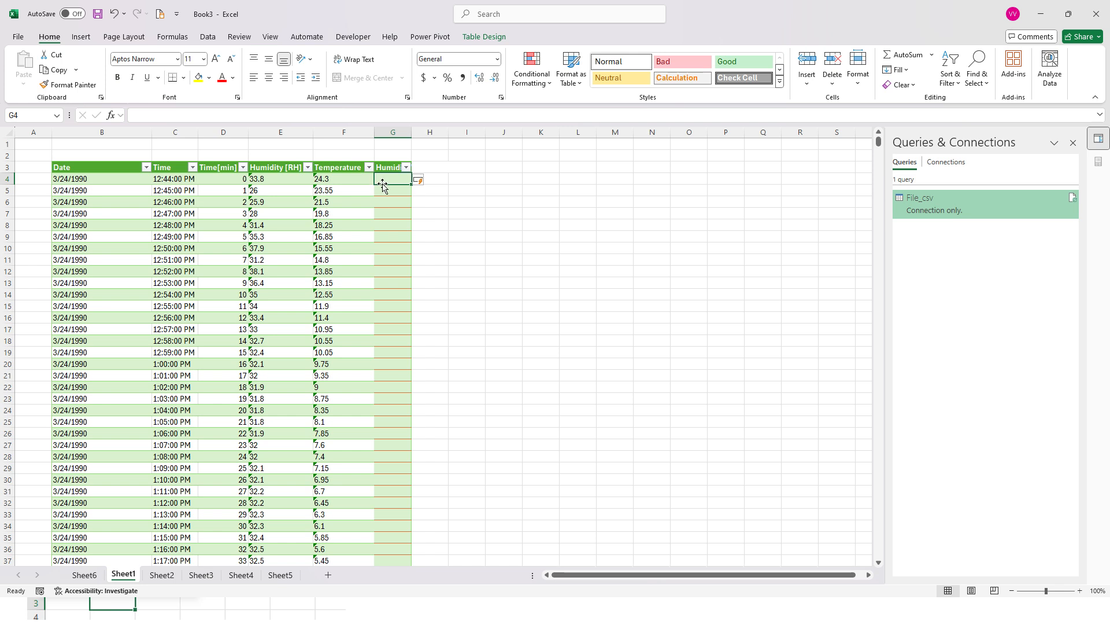
Add another table column headed "Temperature Values [c]" in cell H3
{"action": "left_click", "coordinate": [428, 164]}
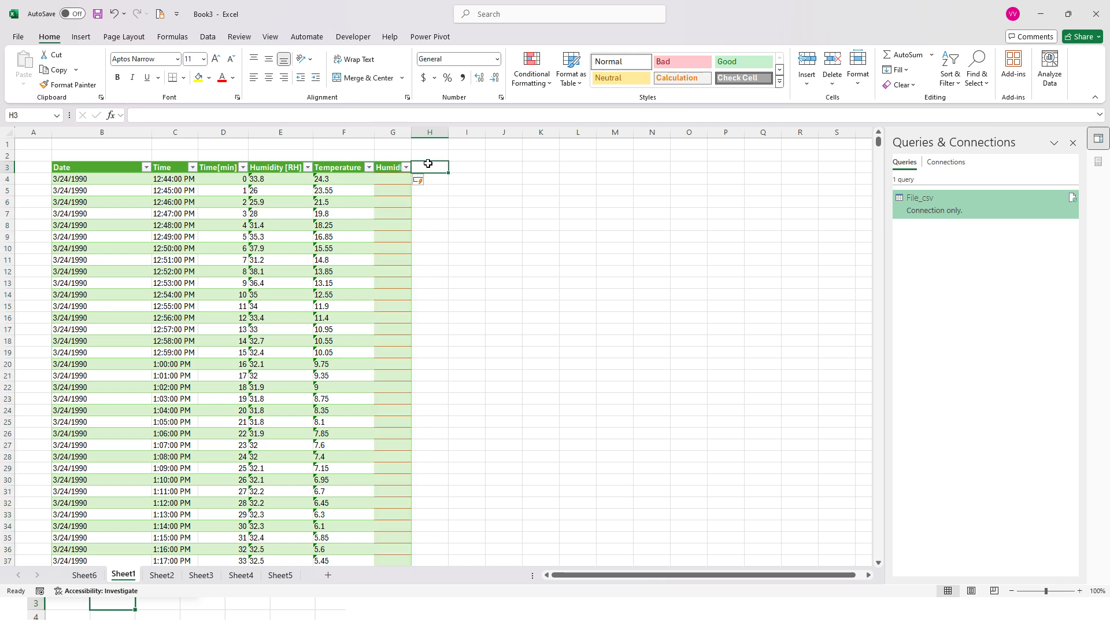
{"action": "type", "text": "Tempe"}
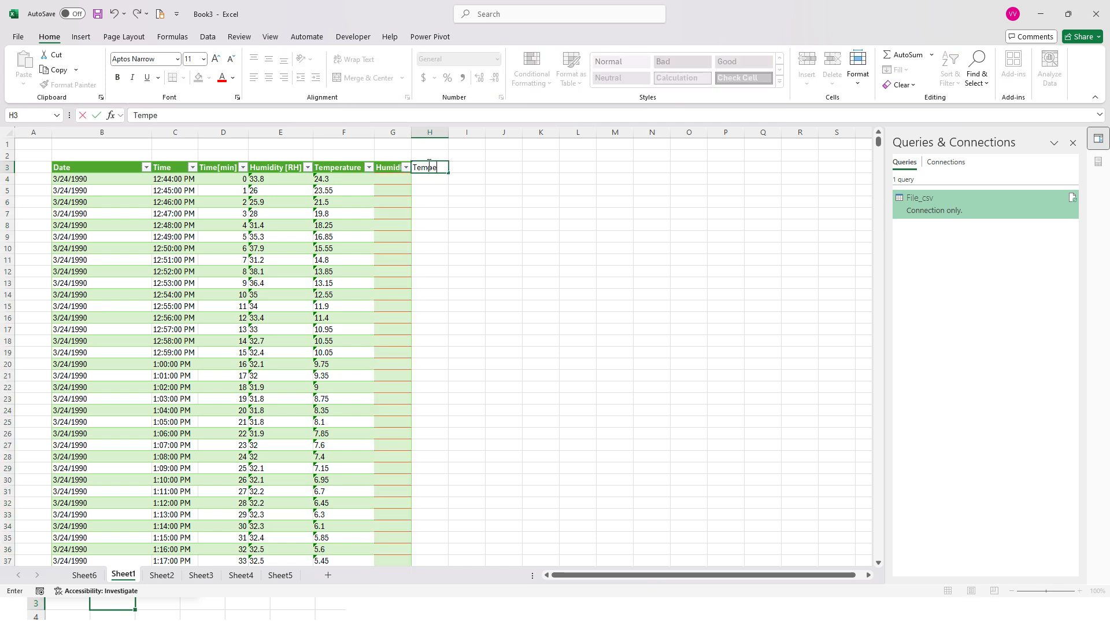
{"action": "type", "text": "rr"}
{"action": "key", "text": "BackSpace"}
{"action": "key", "text": "BackSpace"}
{"action": "type", "text": "rature Values [c]"}
{"action": "key", "text": "Return"}
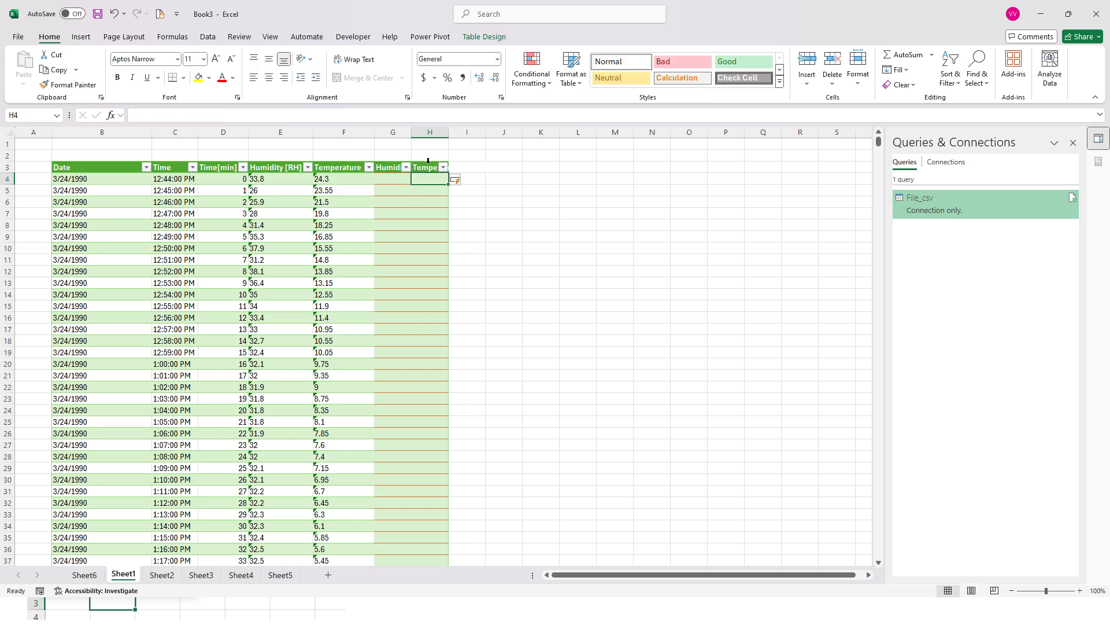
Fill the Humidity Values (RH) column with numbers converted from Humidity [RH], entering a VALUE formula in G4, and review the filled rows
{"action": "left_click", "coordinate": [397, 178]}
{"action": "double_click", "coordinate": [397, 178]}
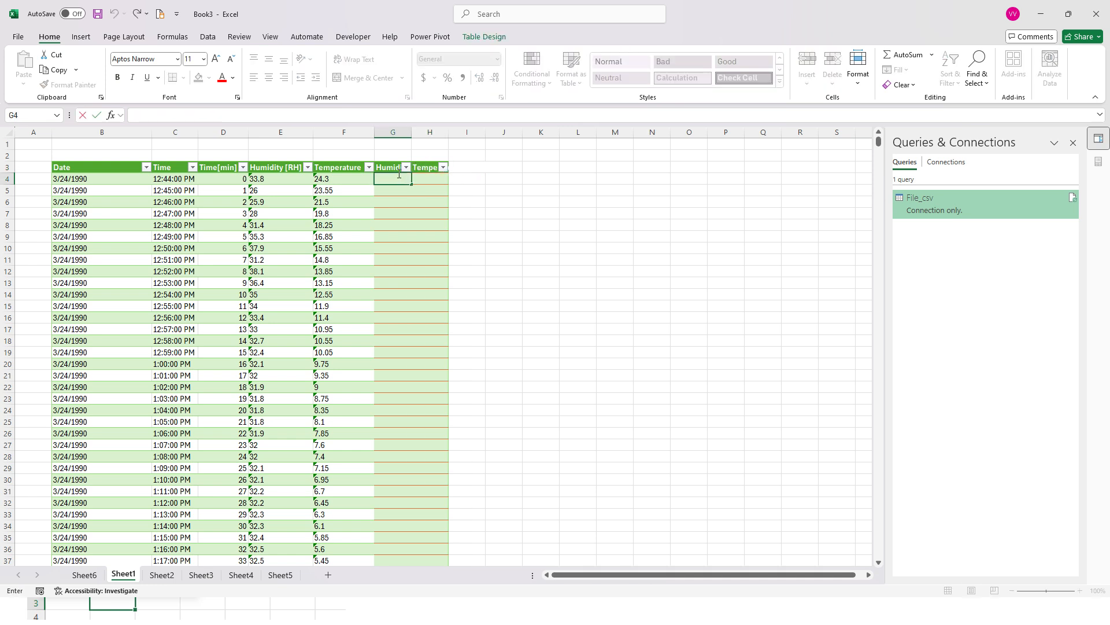
{"action": "type", "text": "="}
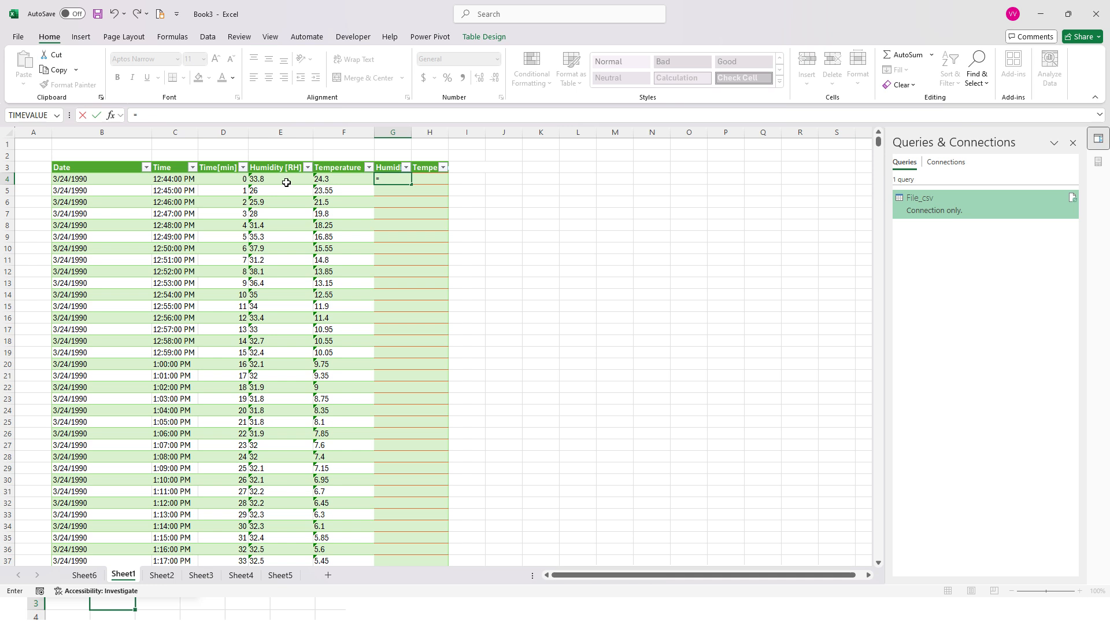
{"action": "type", "text": "v"}
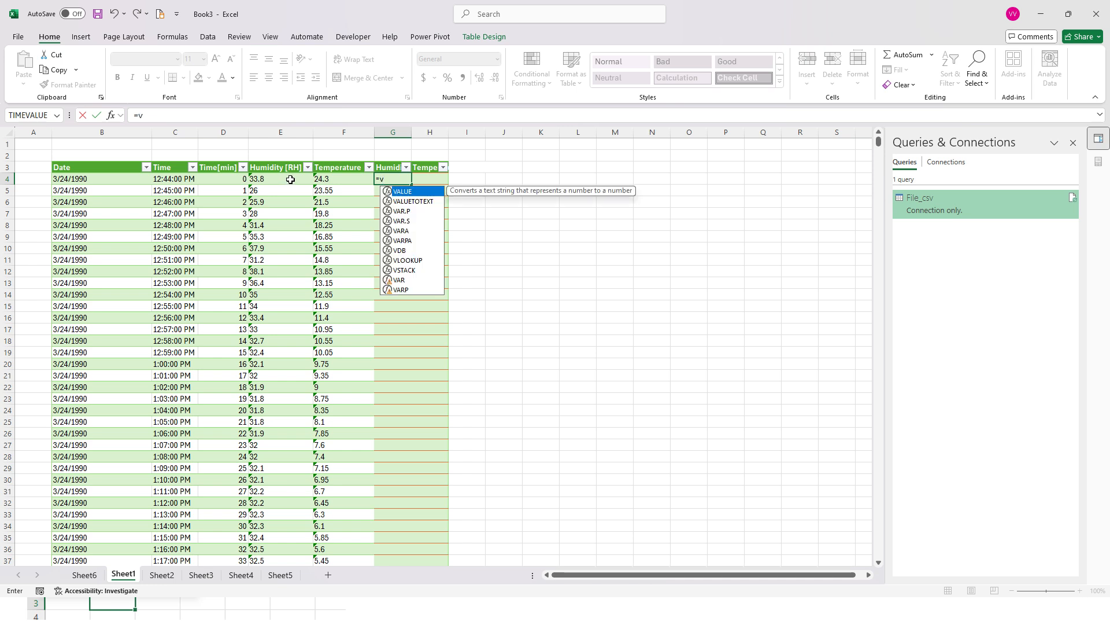
{"action": "type", "text": "alue("}
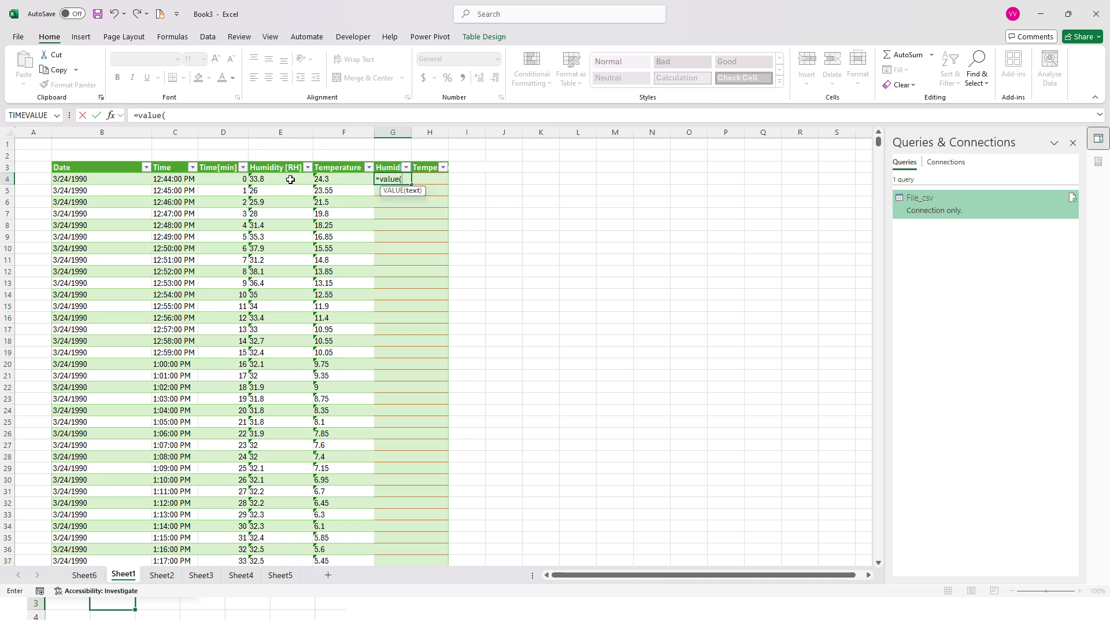
{"action": "left_click", "coordinate": [300, 181]}
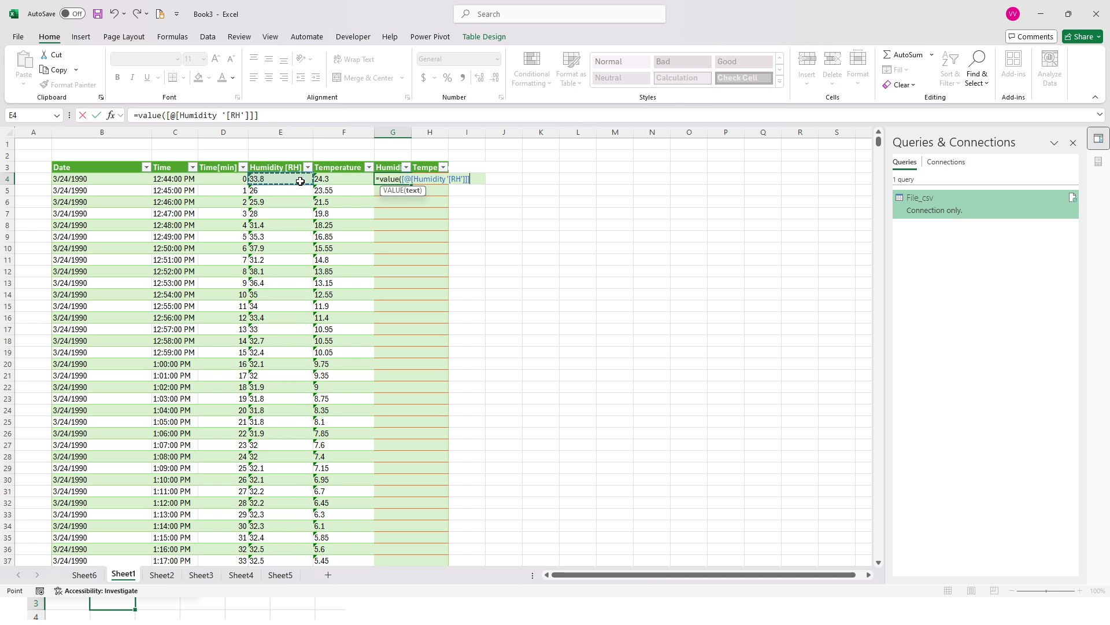
{"action": "key", "text": "Return"}
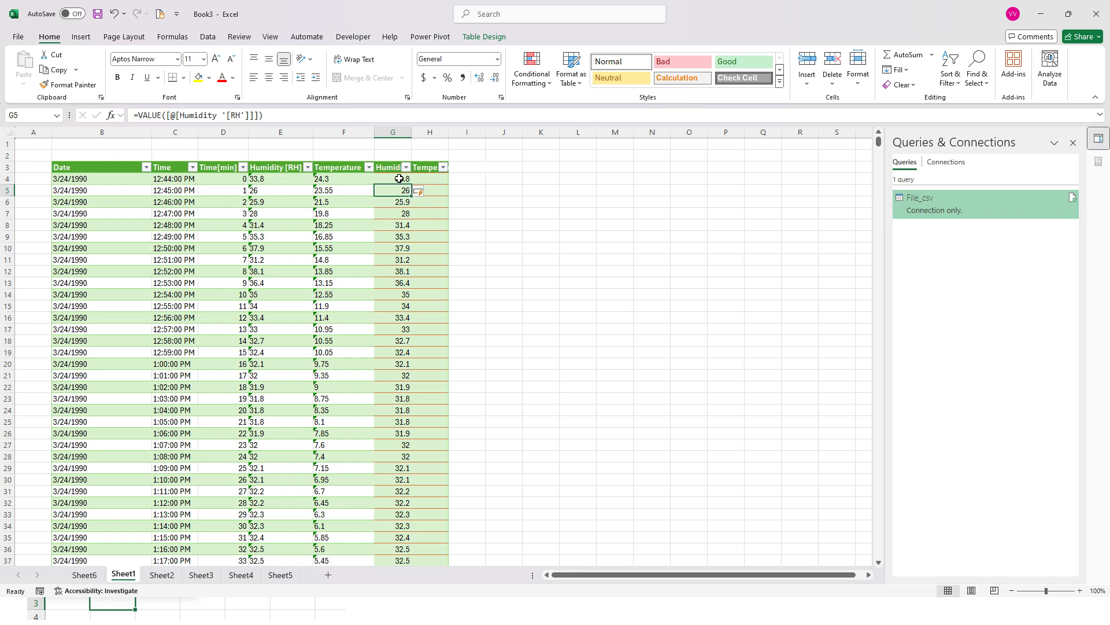
{"action": "left_click_drag", "start_coordinate": [399, 179], "coordinate": [382, 502]}
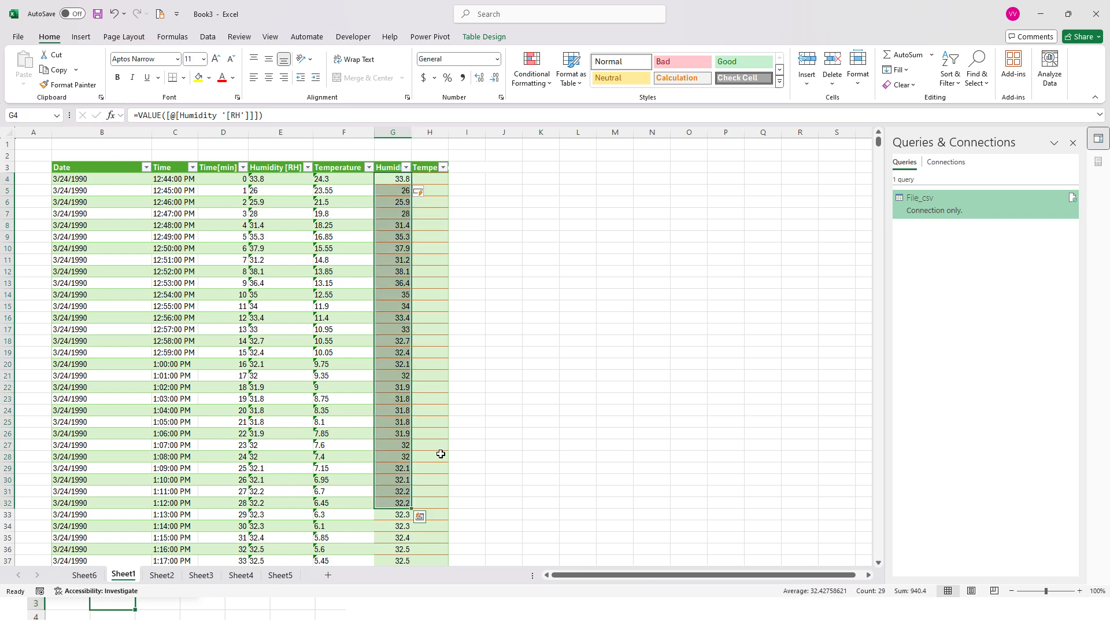
{"action": "scroll", "coordinate": [457, 451], "scroll_direction": "down", "scroll_amount": 5}
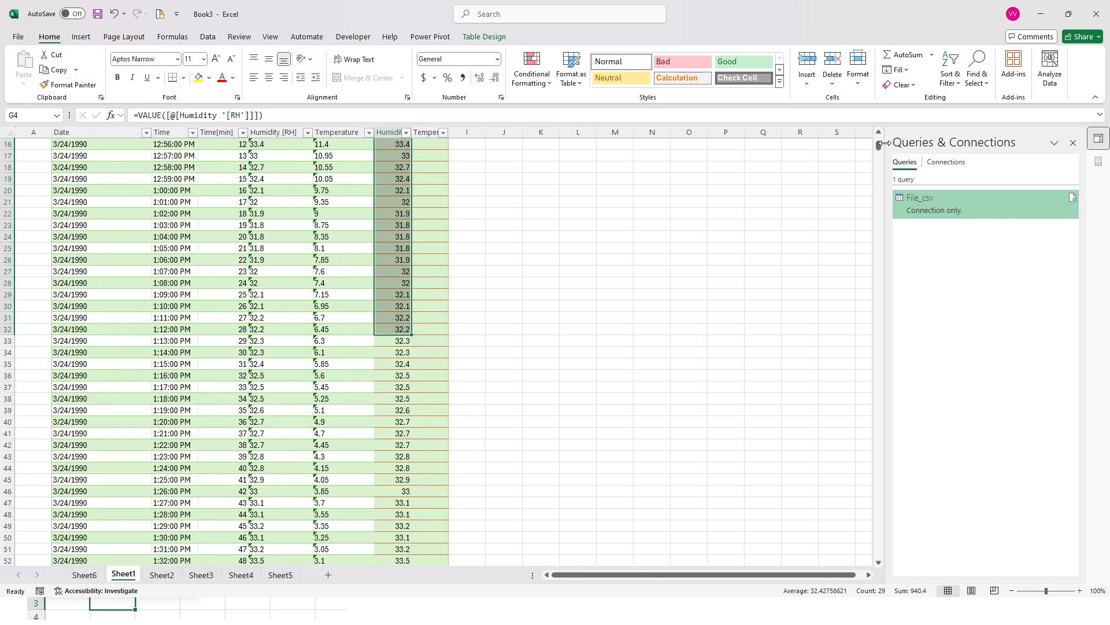
{"action": "scroll", "coordinate": [879, 145], "scroll_direction": "up", "scroll_amount": 5}
Fill the Temperature Values [c] column with numbers converted from Temperature, entering a VALUE formula in H4
{"action": "left_click", "coordinate": [430, 179]}
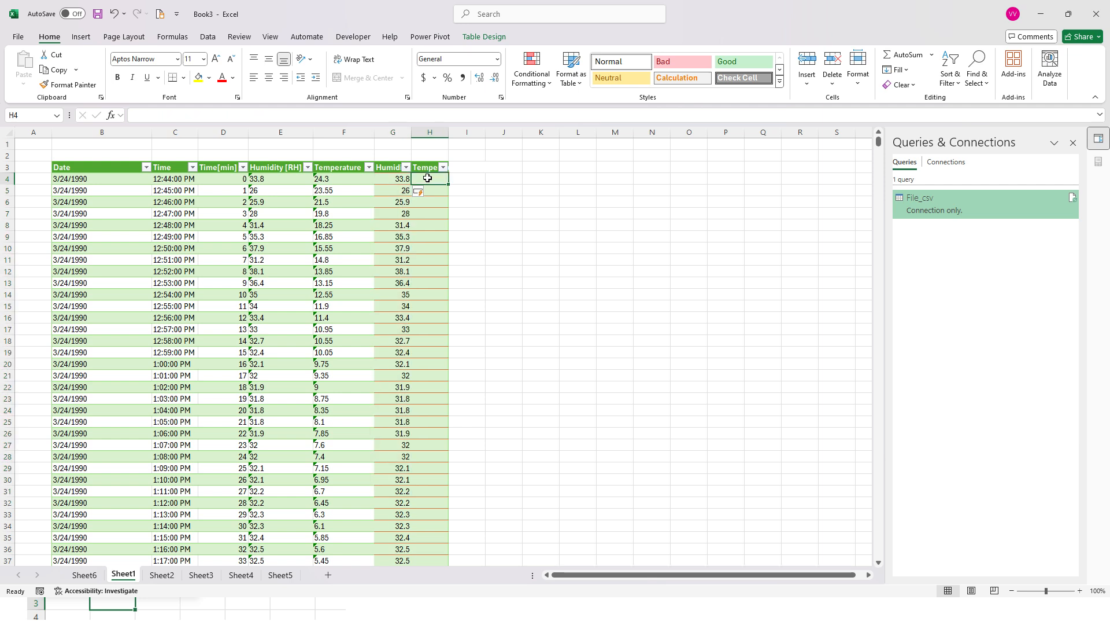
{"action": "double_click", "coordinate": [429, 178]}
{"action": "type", "text": "="}
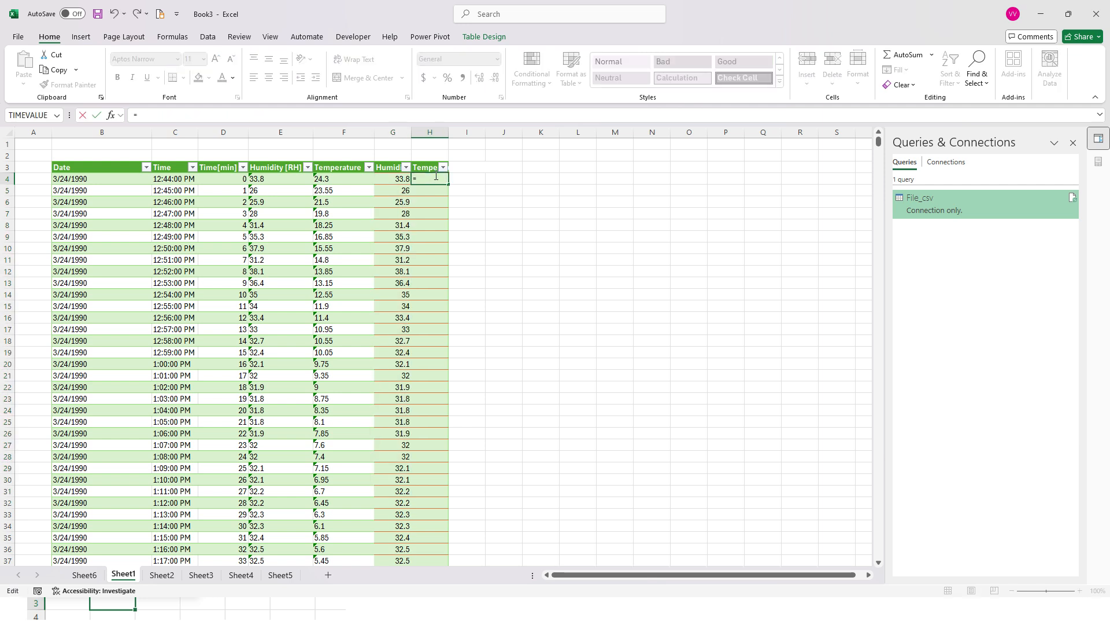
{"action": "left_click", "coordinate": [361, 182]}
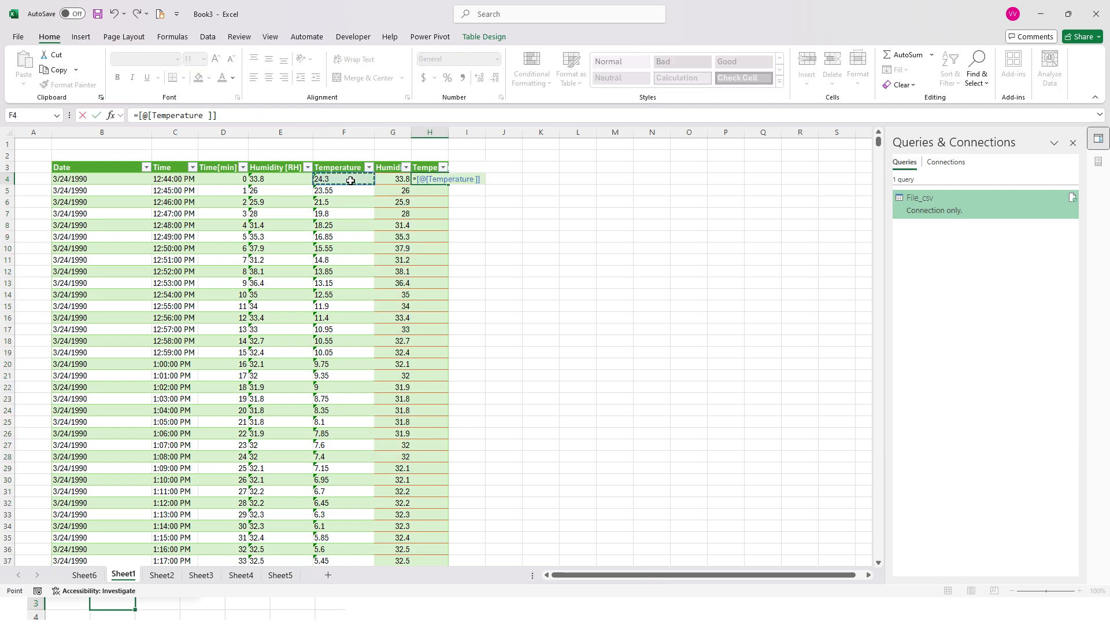
{"action": "left_click", "coordinate": [417, 179]}
{"action": "type", "text": "value"}
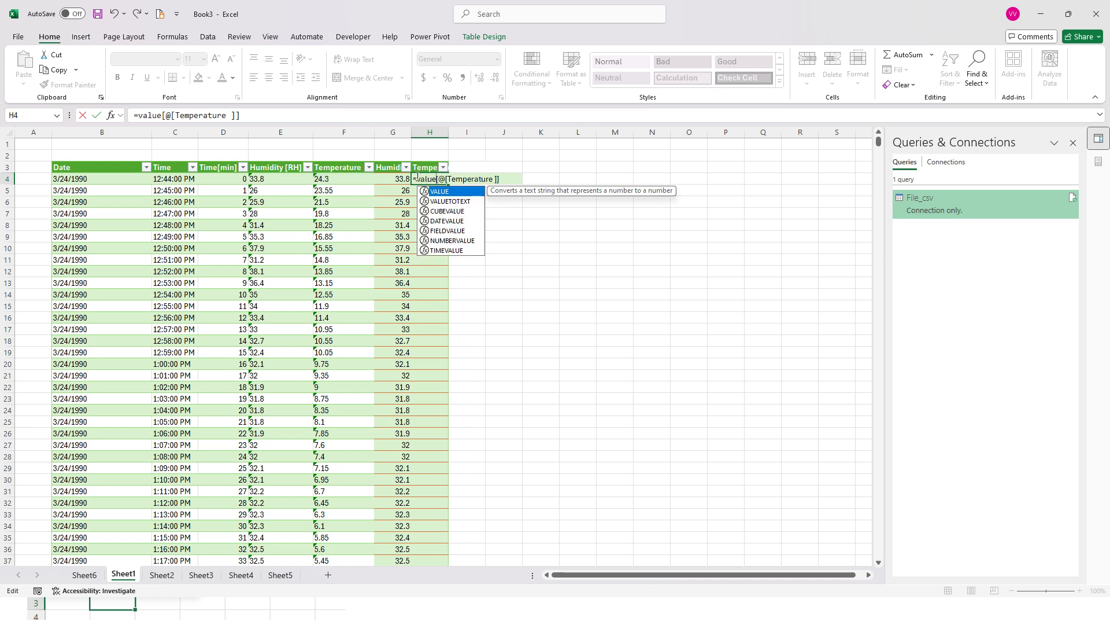
{"action": "type", "text": "("}
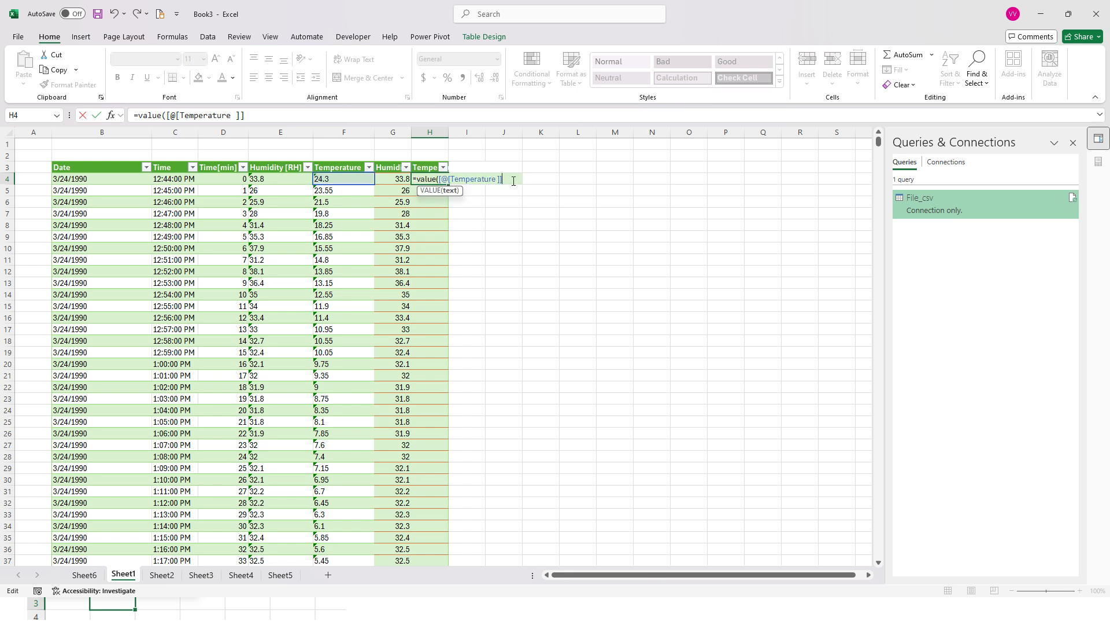
{"action": "key", "text": "Return"}
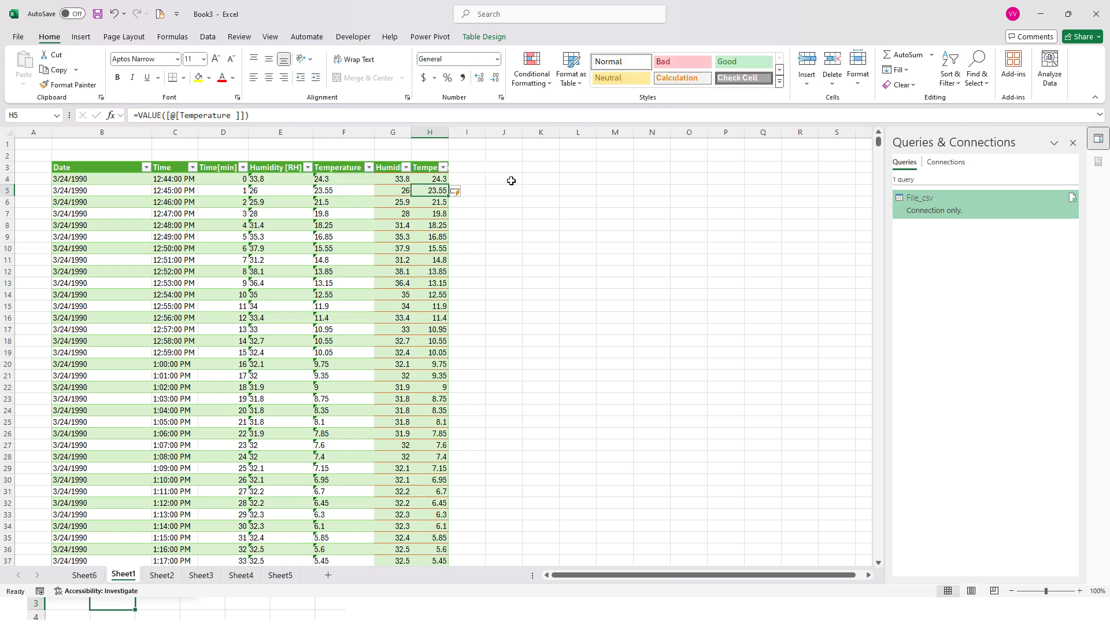
{"action": "left_click_drag", "start_coordinate": [395, 168], "coordinate": [424, 300]}
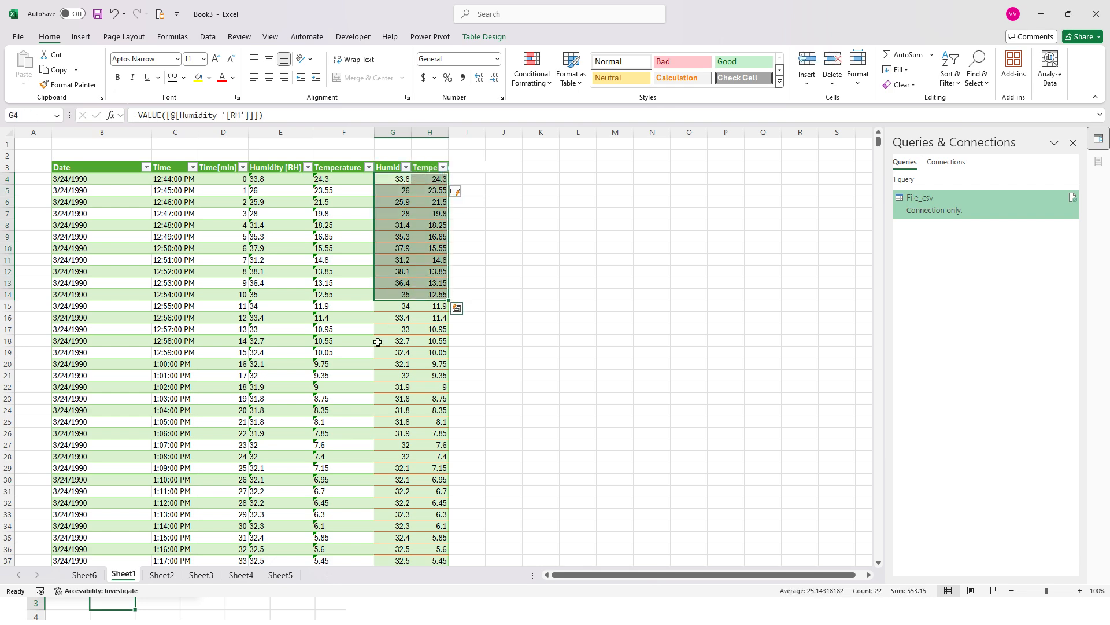
Refresh the PivotTable on Sheet6 from its source table
{"action": "left_click", "coordinate": [92, 578]}
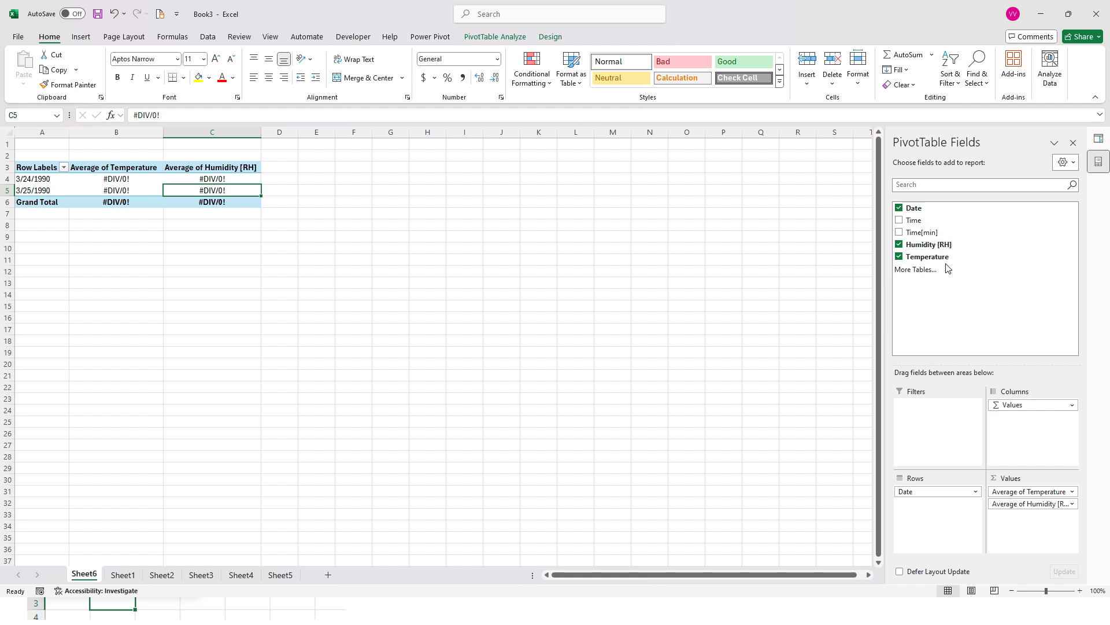
{"action": "left_click", "coordinate": [478, 39]}
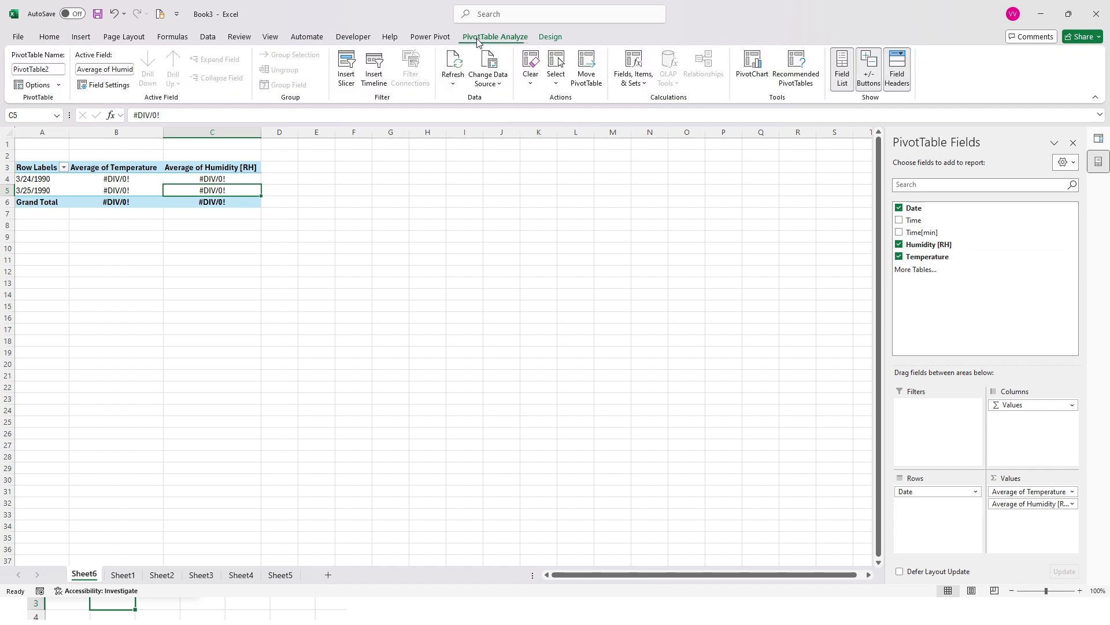
{"action": "left_click", "coordinate": [454, 67]}
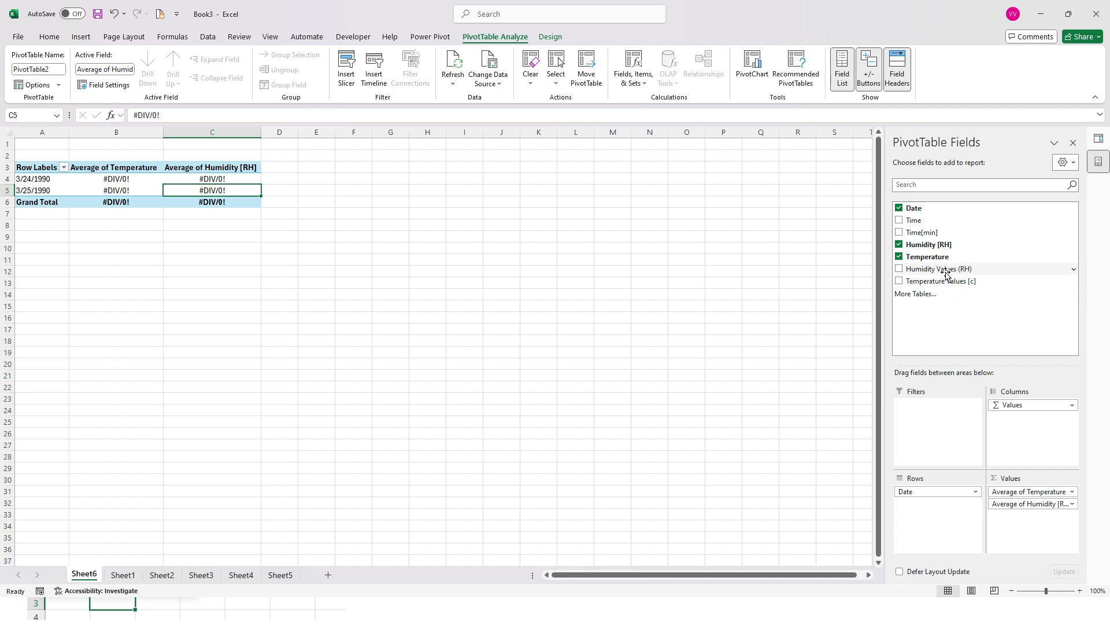
Replace the PivotTable's Temperature and Humidity [RH] fields with Humidity Values (RH) and Temperature Values [c] in the Values area
{"action": "left_click", "coordinate": [900, 257]}
{"action": "left_click", "coordinate": [900, 244]}
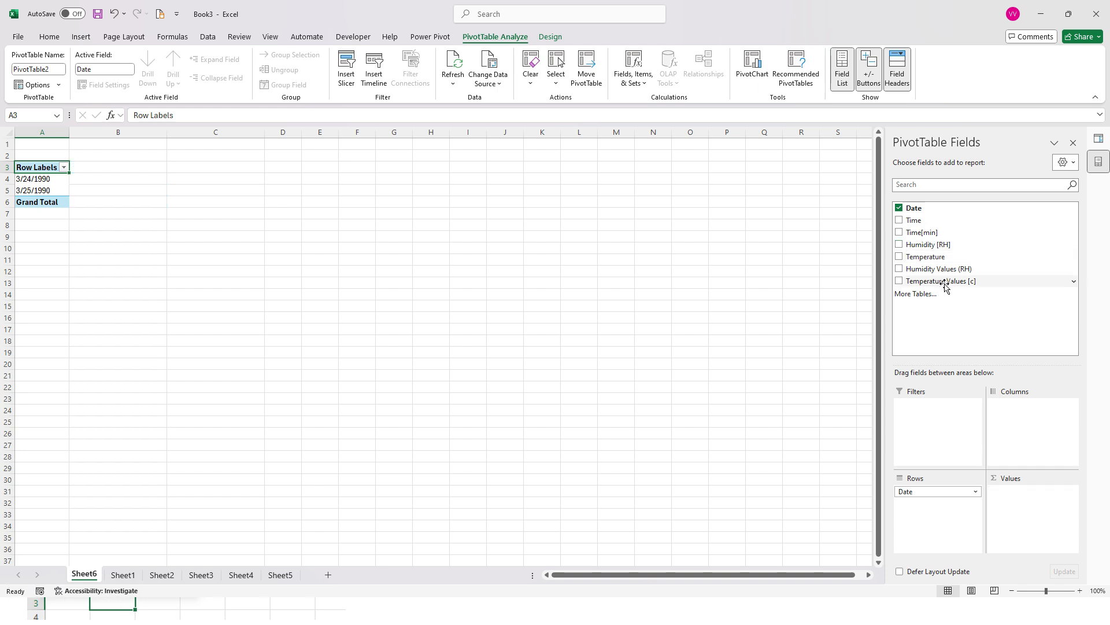
{"action": "left_click_drag", "start_coordinate": [938, 271], "coordinate": [1019, 493]}
{"action": "left_click_drag", "start_coordinate": [949, 286], "coordinate": [1033, 505]}
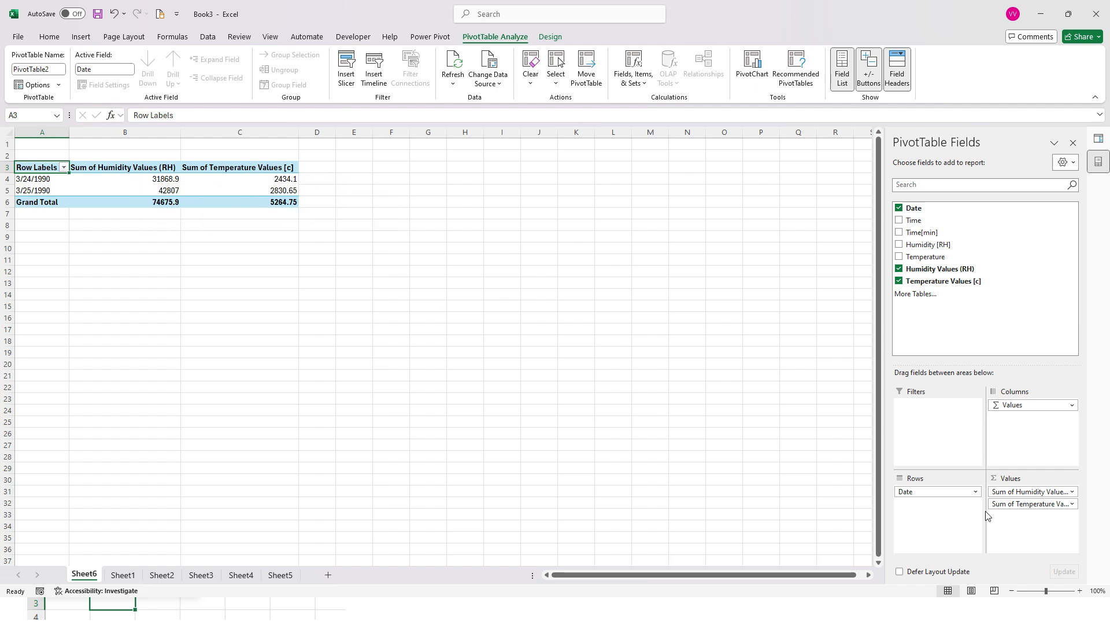
Summarize both the Humidity Values (RH) and Temperature Values [c] fields by Average and inspect the resulting cells
{"action": "left_click", "coordinate": [1061, 491]}
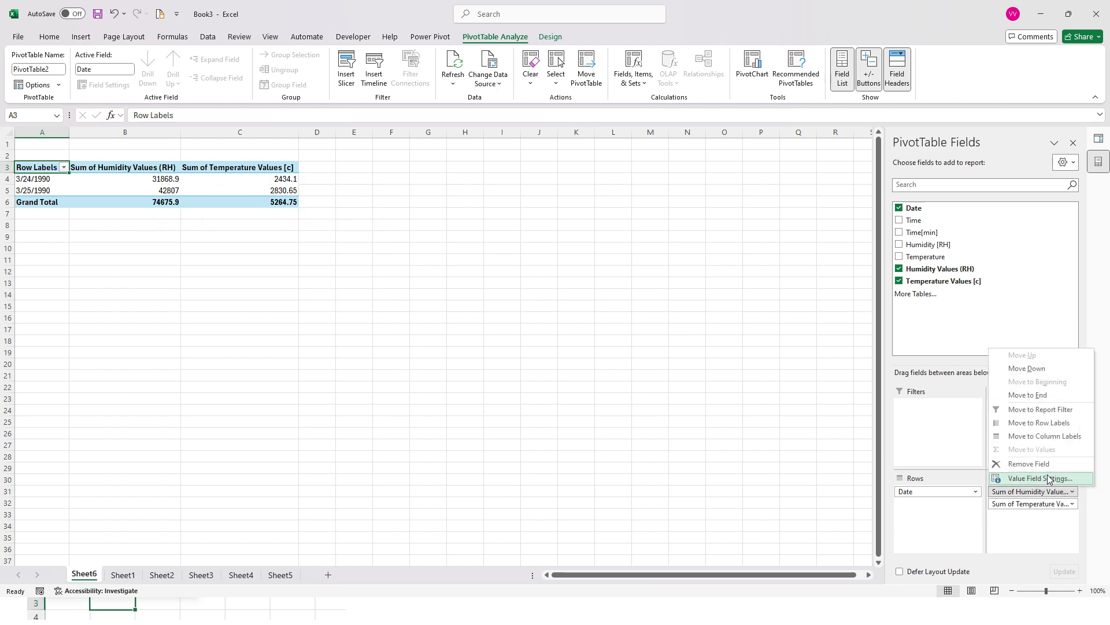
{"action": "left_click", "coordinate": [1039, 478]}
{"action": "left_click", "coordinate": [231, 293]}
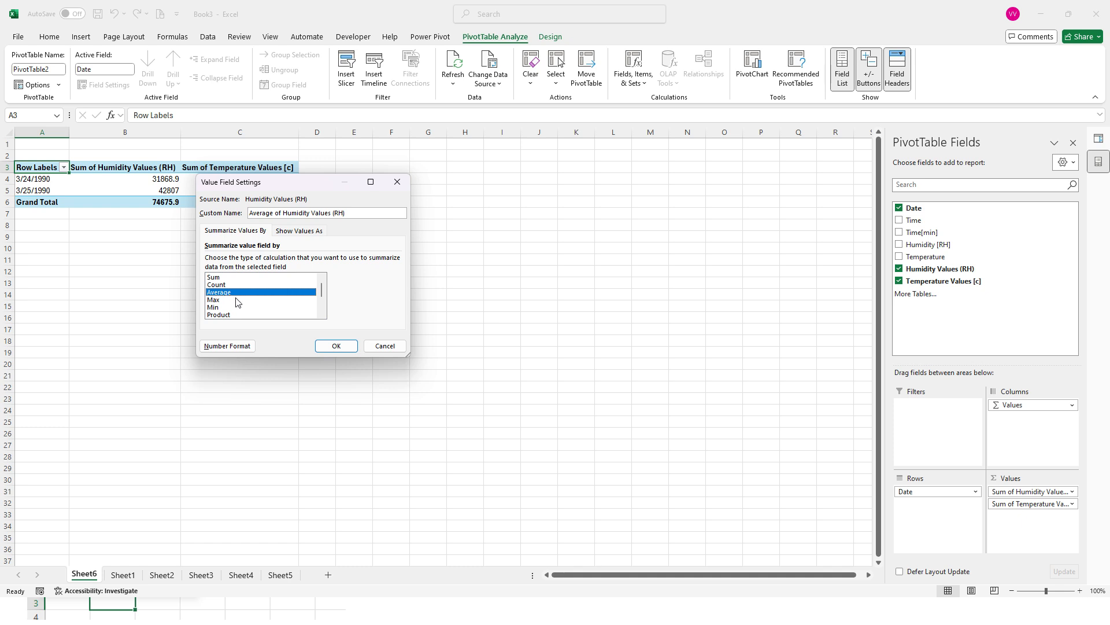
{"action": "left_click", "coordinate": [332, 346]}
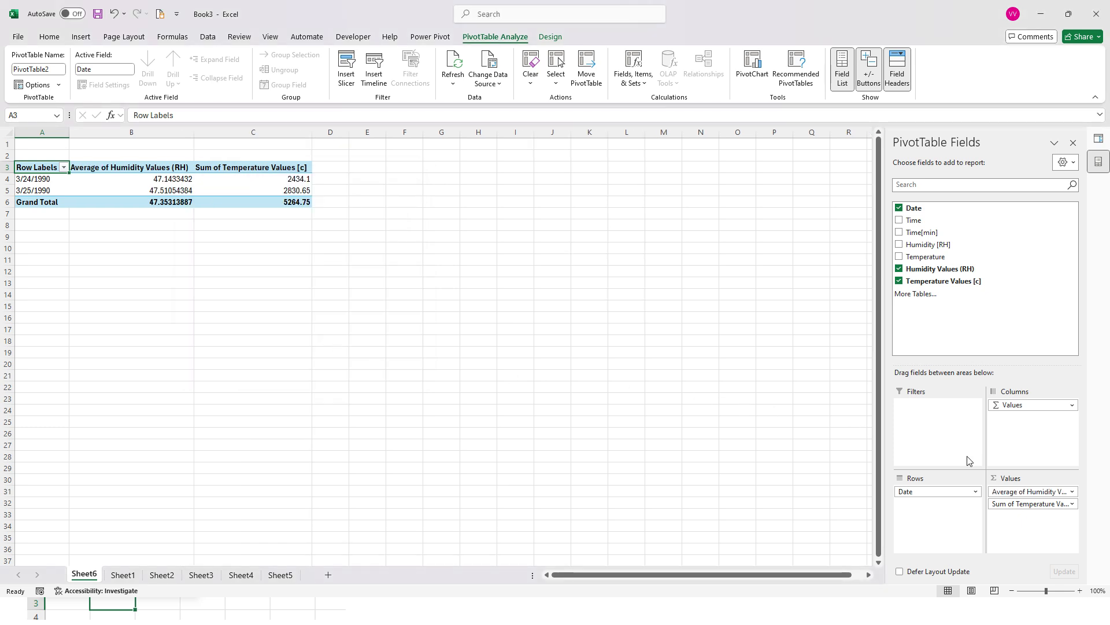
{"action": "left_click", "coordinate": [1013, 503]}
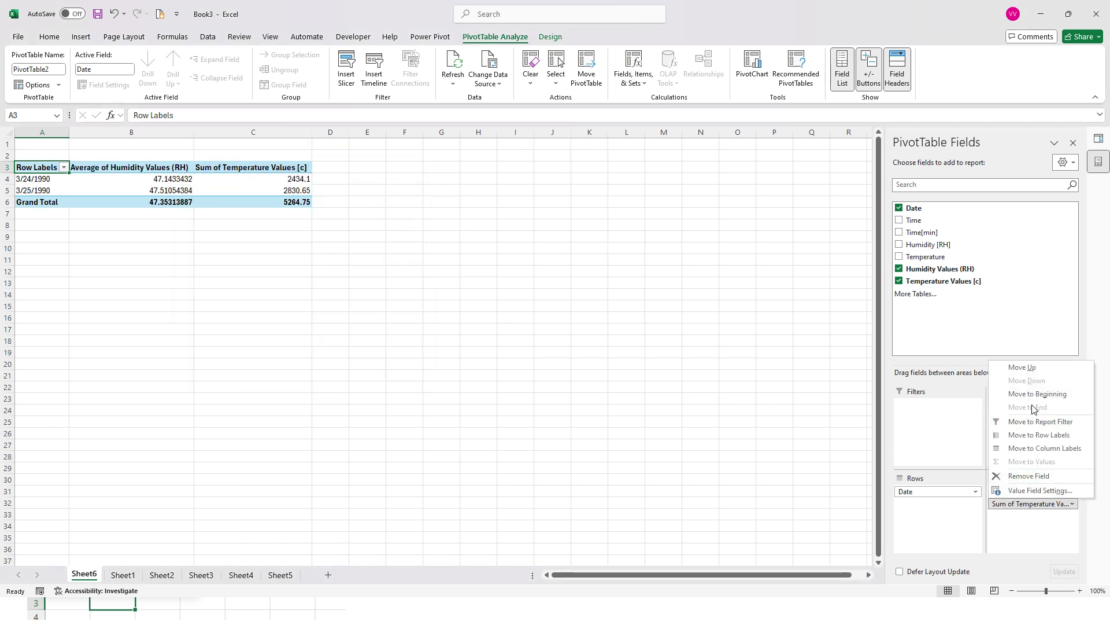
{"action": "left_click", "coordinate": [1040, 490]}
{"action": "left_click", "coordinate": [221, 293]}
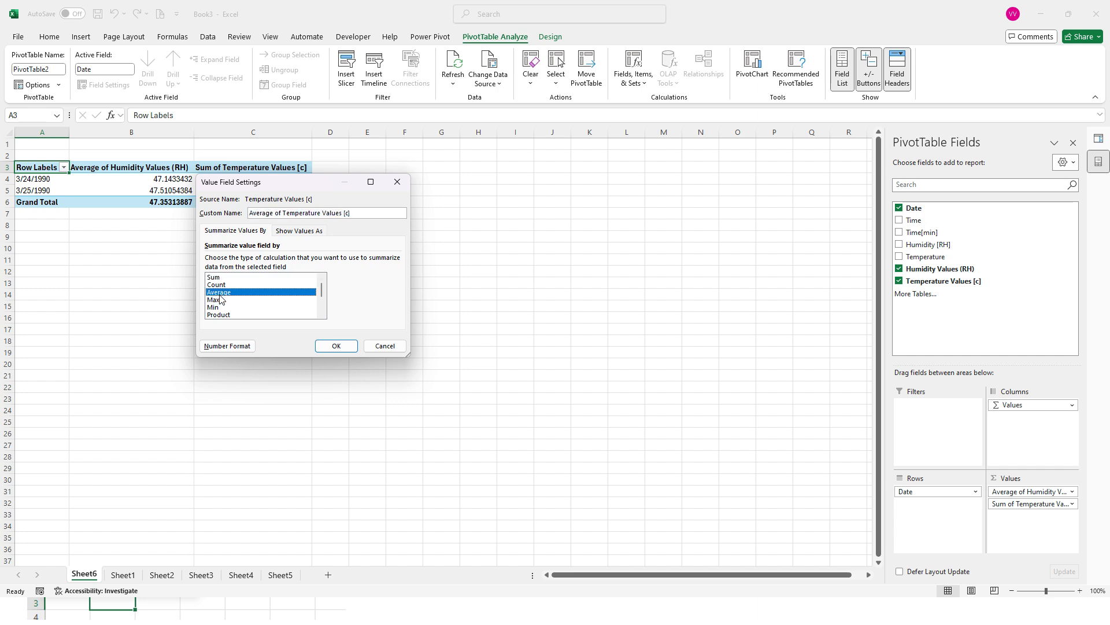
{"action": "left_click", "coordinate": [334, 345]}
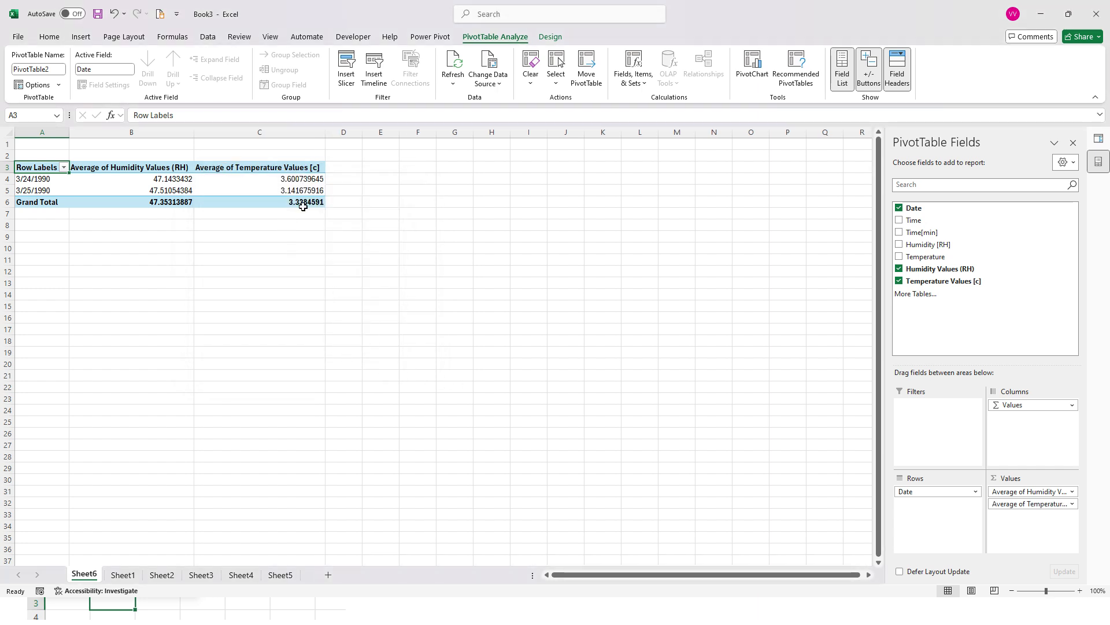
{"action": "left_click_drag", "start_coordinate": [303, 207], "coordinate": [153, 181]}
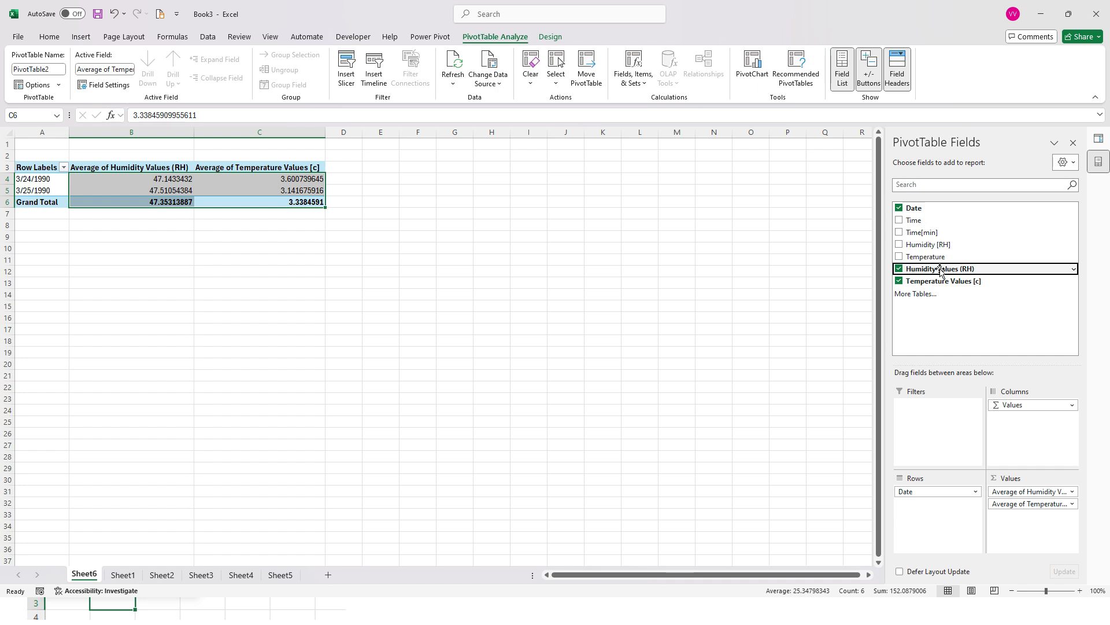
Add Humidity Values (RH) to the Values area a second time, summarized by Max, and inspect its cells for both dates
{"action": "left_click_drag", "start_coordinate": [940, 269], "coordinate": [1033, 527]}
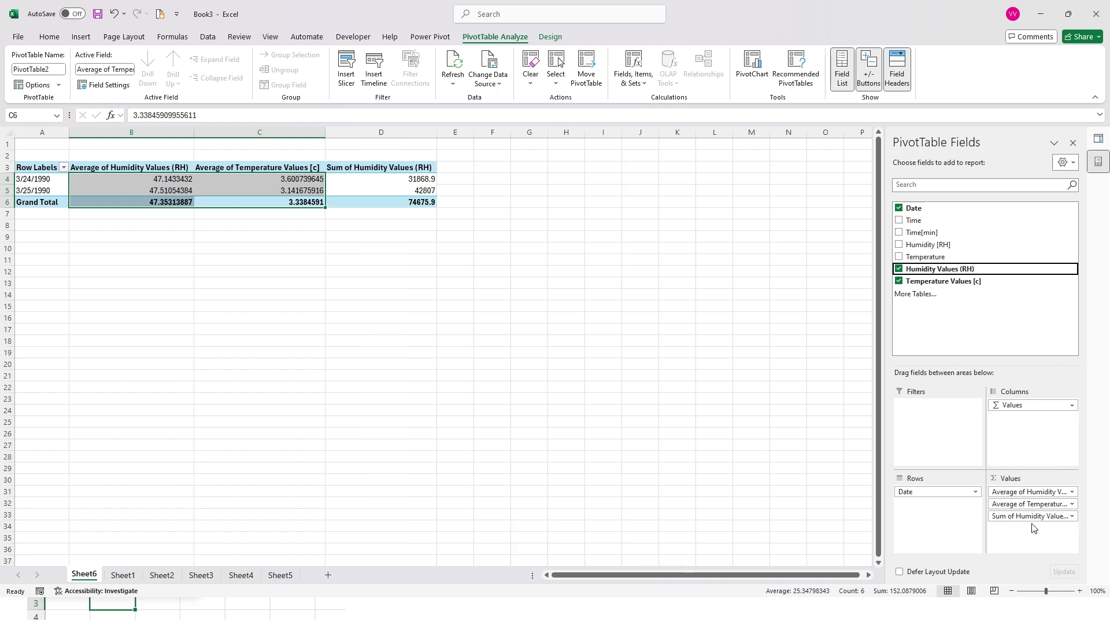
{"action": "left_click", "coordinate": [1031, 516]}
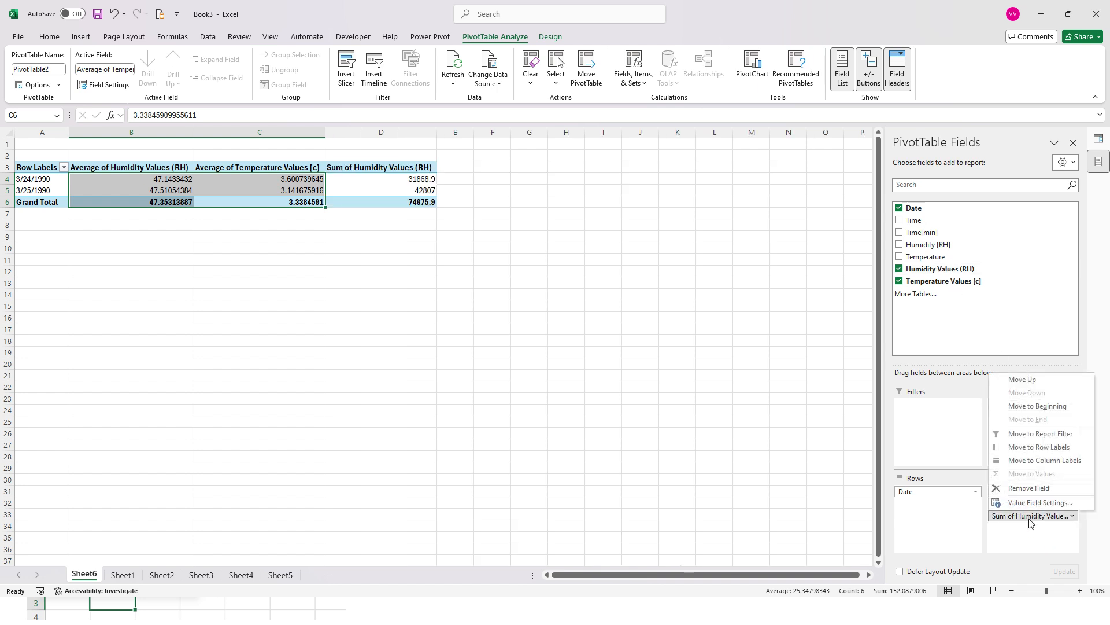
{"action": "left_click", "coordinate": [1039, 503]}
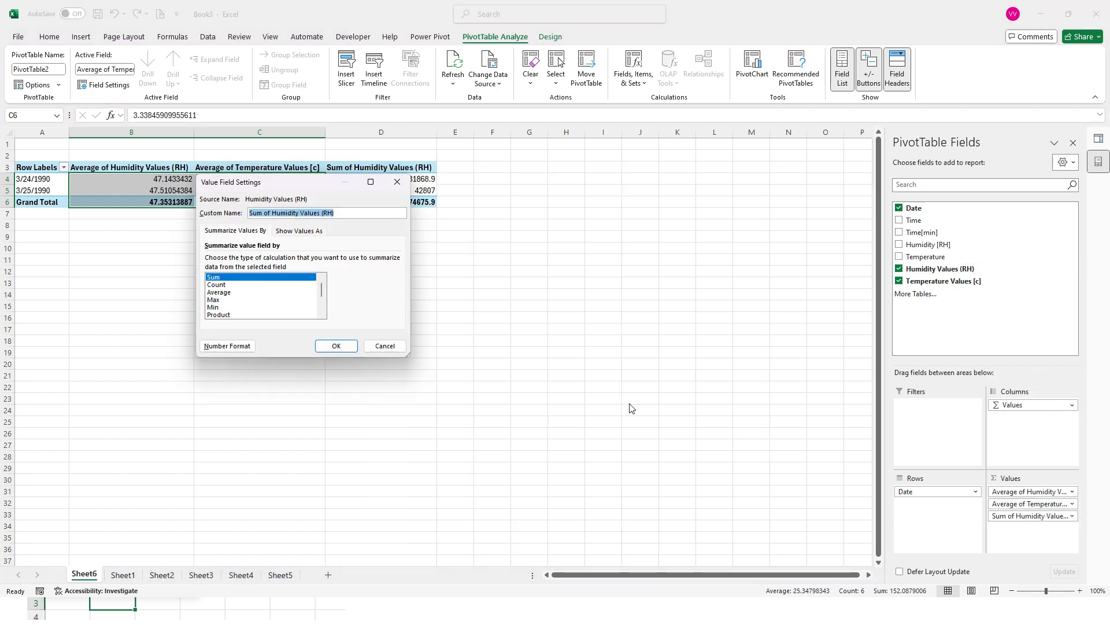
{"action": "left_click", "coordinate": [221, 300]}
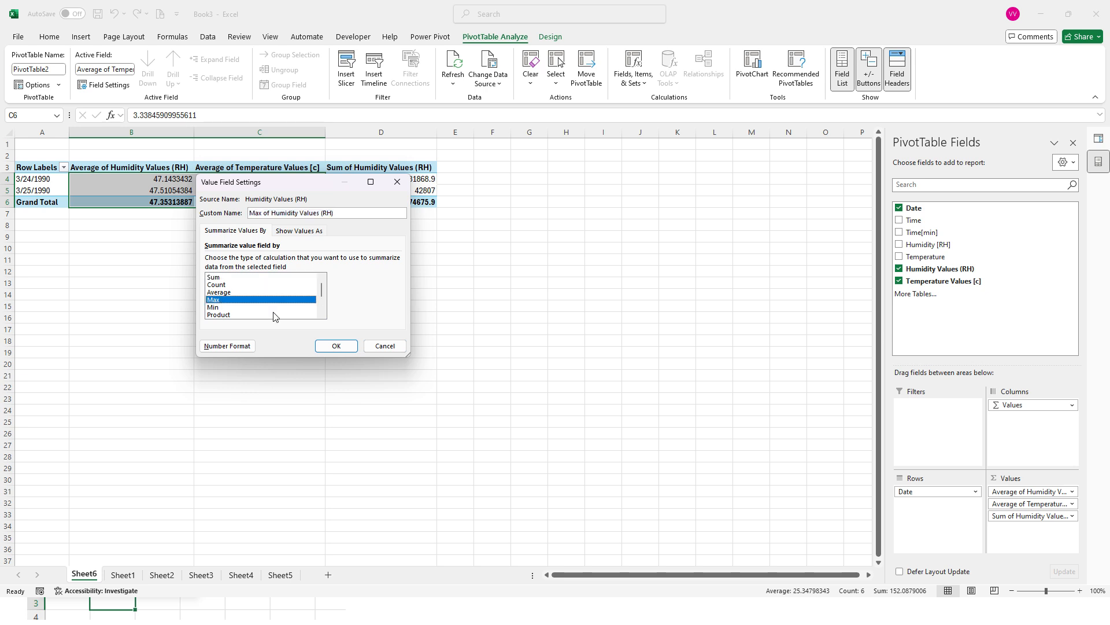
{"action": "left_click", "coordinate": [334, 346]}
{"action": "left_click_drag", "start_coordinate": [424, 181], "coordinate": [409, 190]}
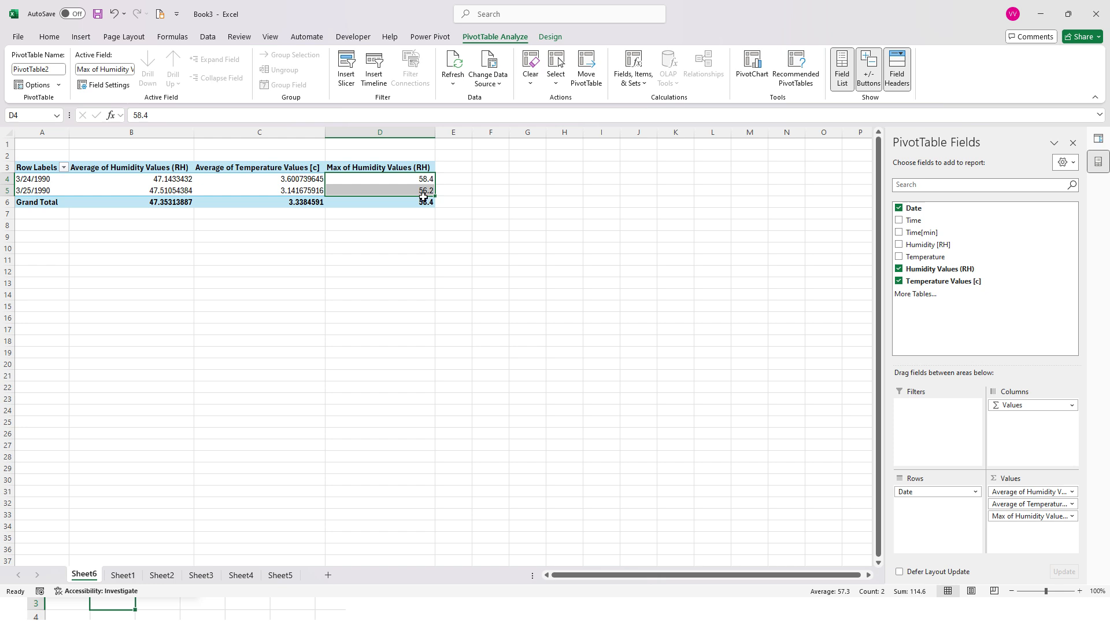
{"action": "left_click", "coordinate": [1009, 516]}
{"action": "left_click", "coordinate": [1005, 540]}
{"action": "left_click", "coordinate": [33, 180]}
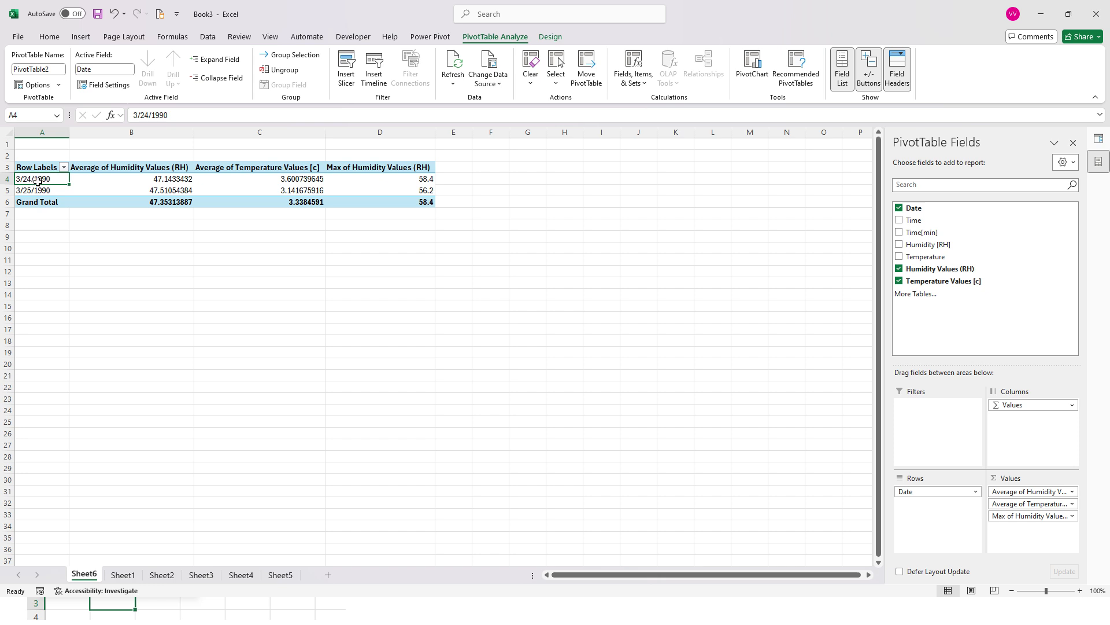